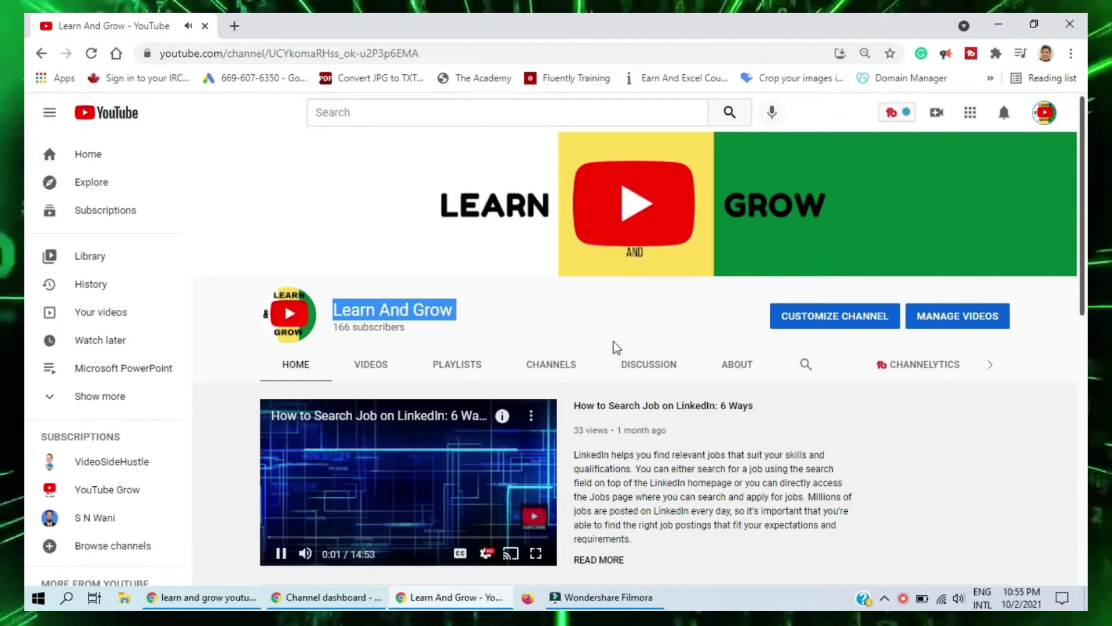
Open Customize Channel from the Learn And Grow channel page to reach YouTube Studio.
scroll(762, 370, down, 3)
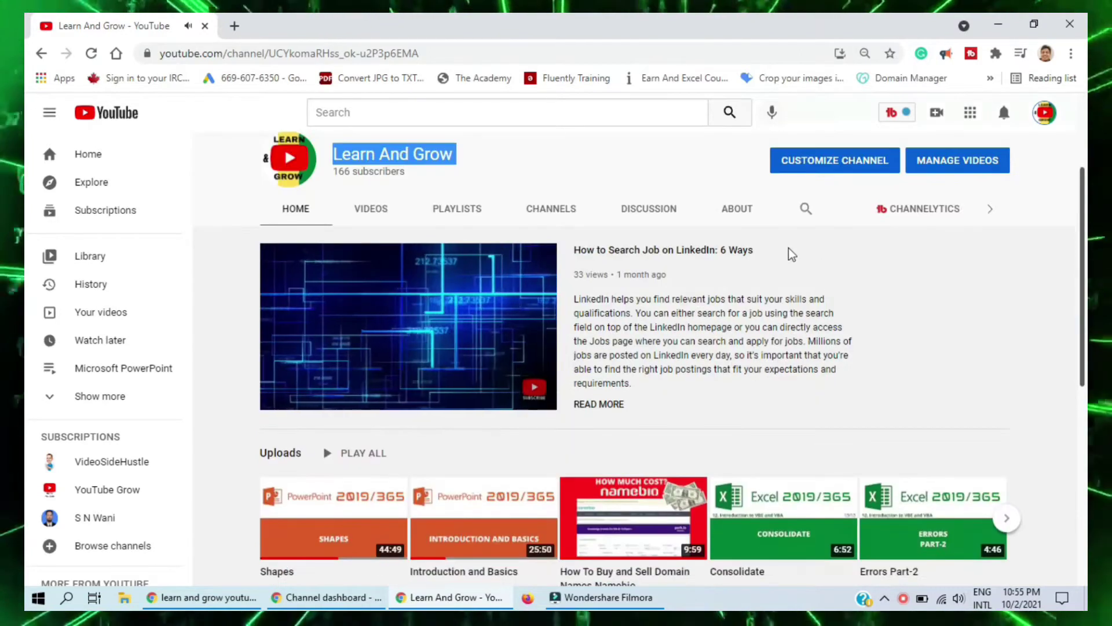
scroll(872, 286, up, 3)
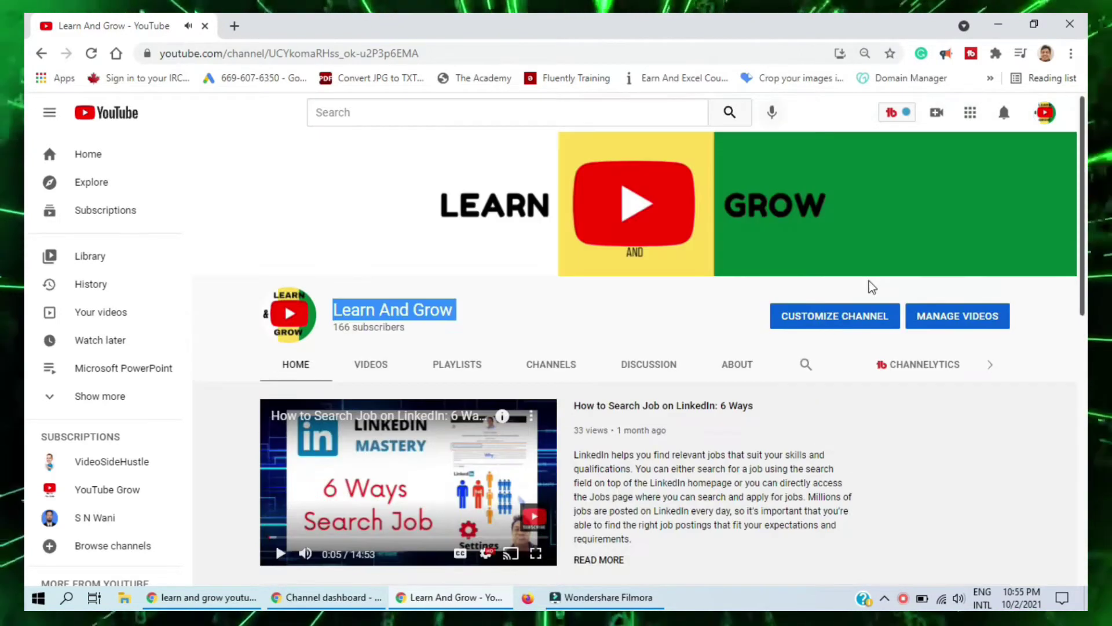
click(834, 317)
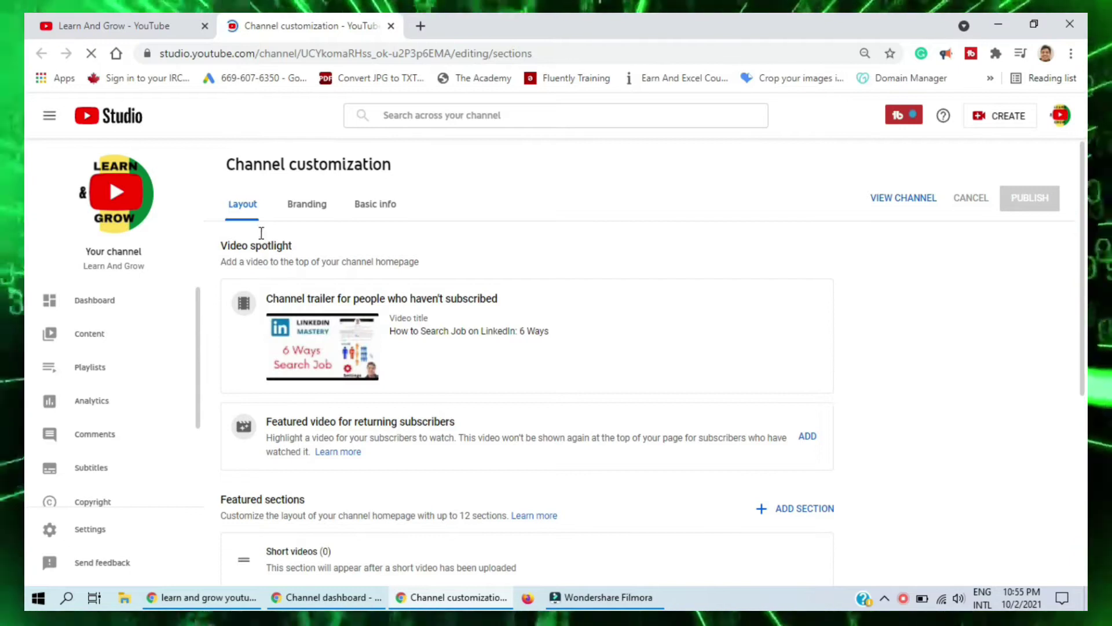
Look over the Layout tab, then view the channel's Branding settings.
scroll(387, 471, down, 5)
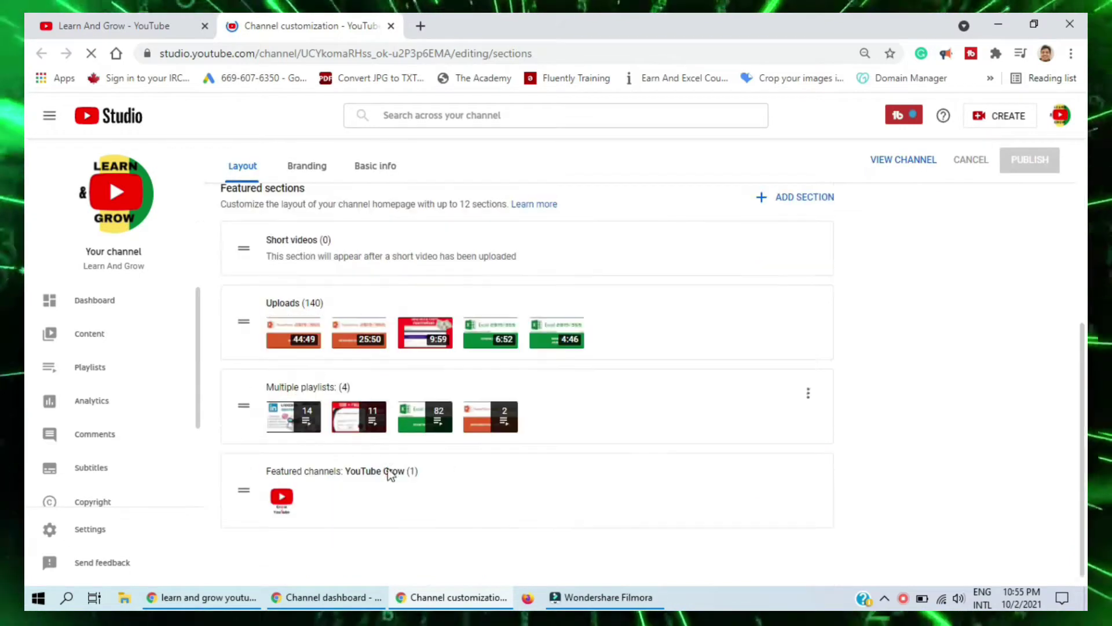
scroll(336, 465, up, 5)
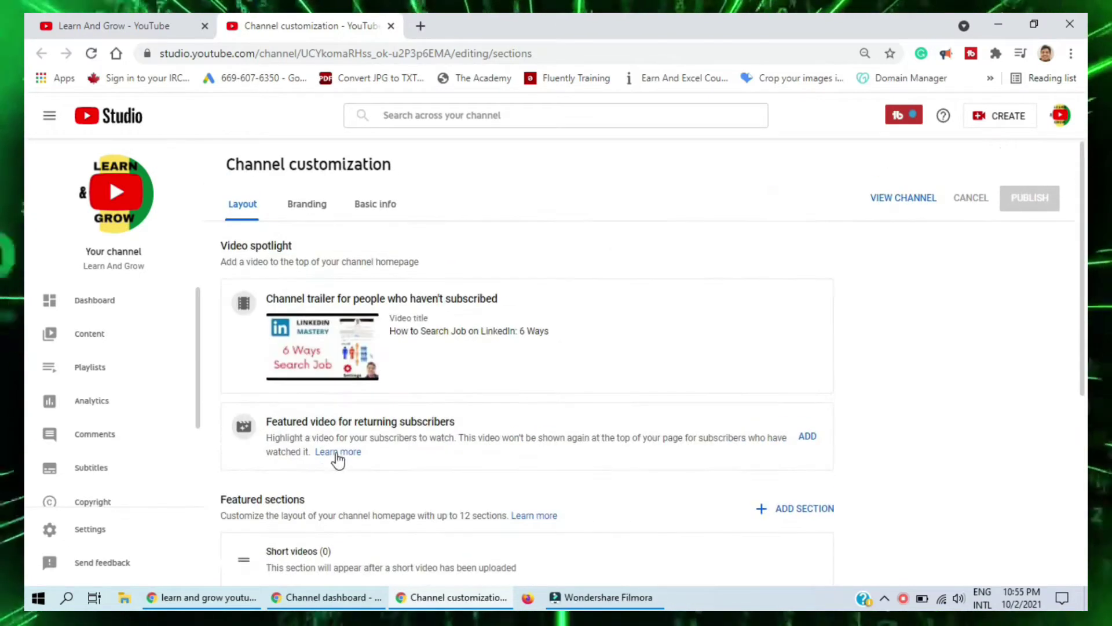
click(314, 211)
scroll(368, 327, down, 3)
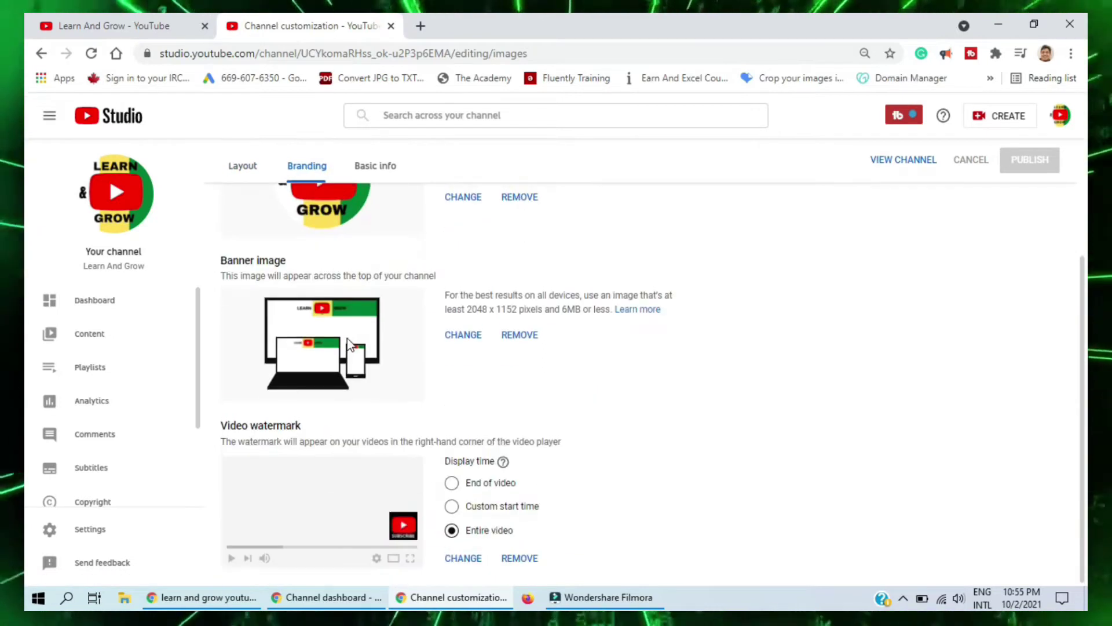
scroll(351, 335, up, 3)
Show Basic info and scroll down to the custom URL youtube.com/c/LearnAndGrowth.
click(375, 208)
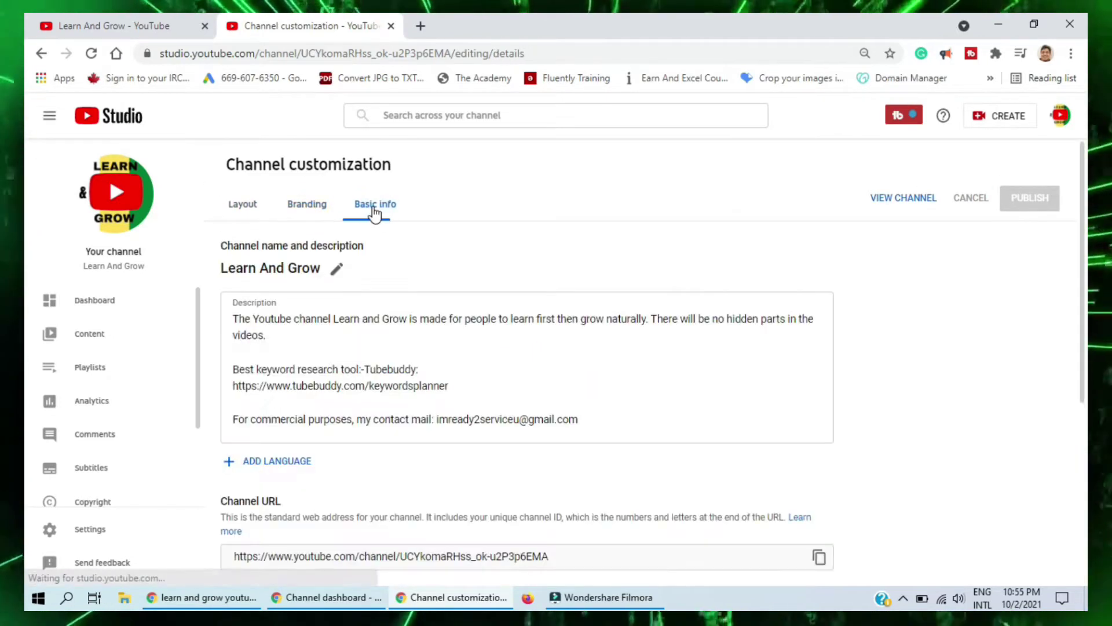
scroll(493, 224, down, 3)
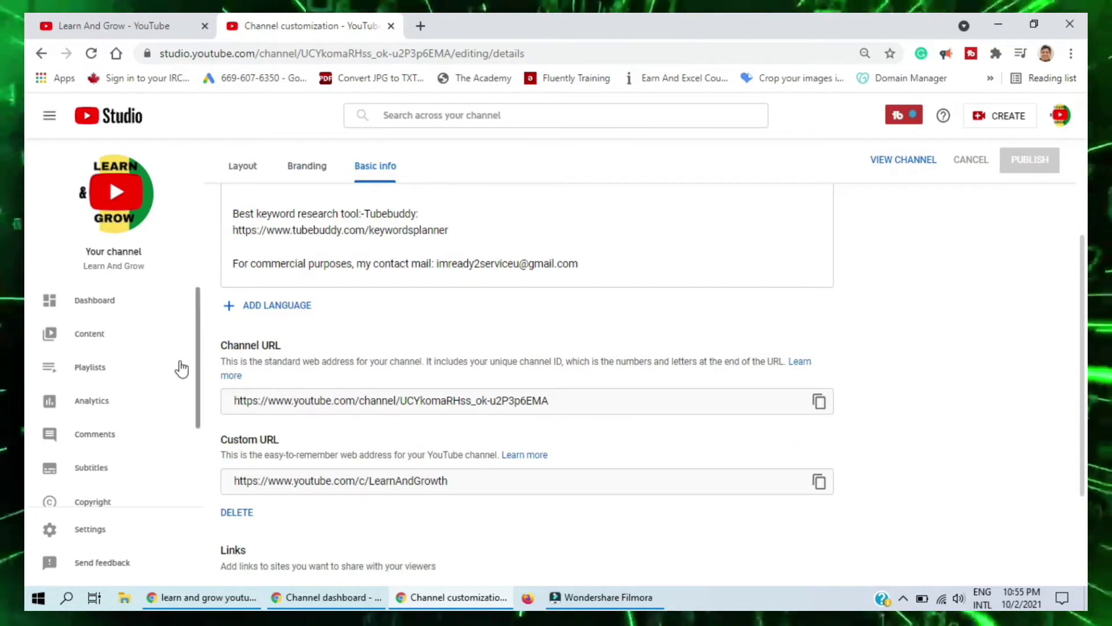
mouse_move(230, 439)
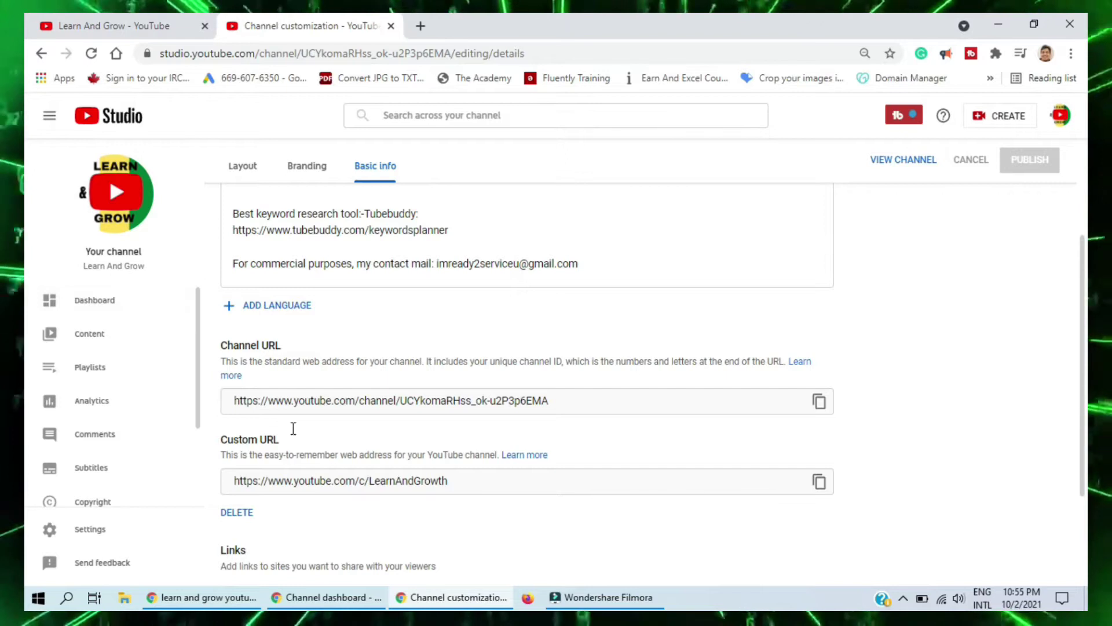
mouse_move(394, 481)
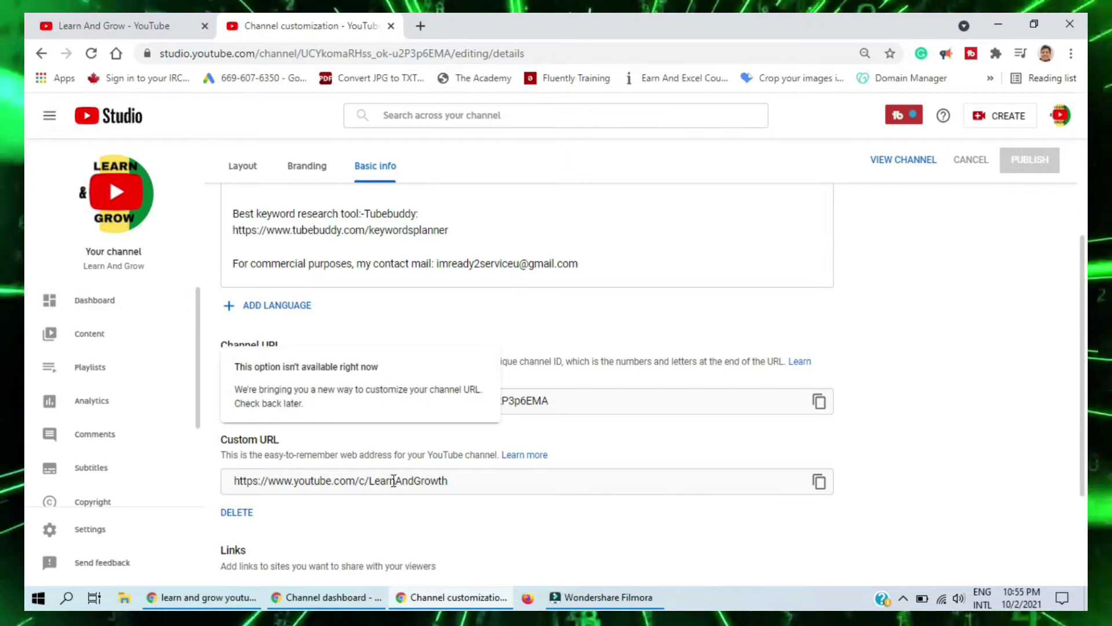
Open the selected custom URL in a new tab, which shows a different LEARN AND GROW channel.
triple_click(439, 480)
right_click(297, 480)
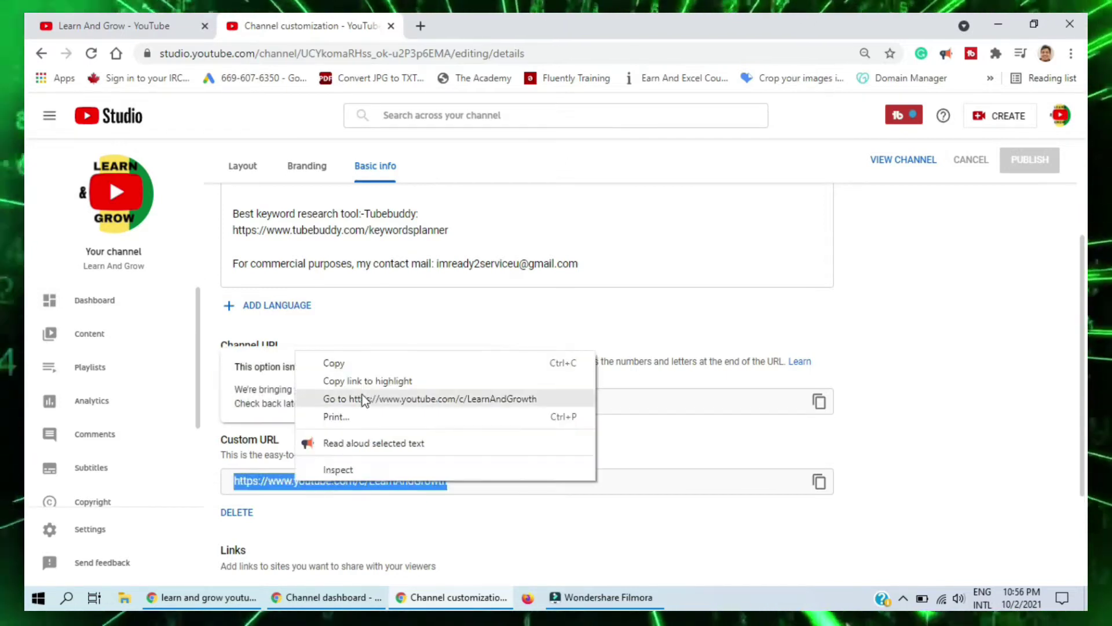
click(373, 363)
click(423, 26)
key(ctrl+v)
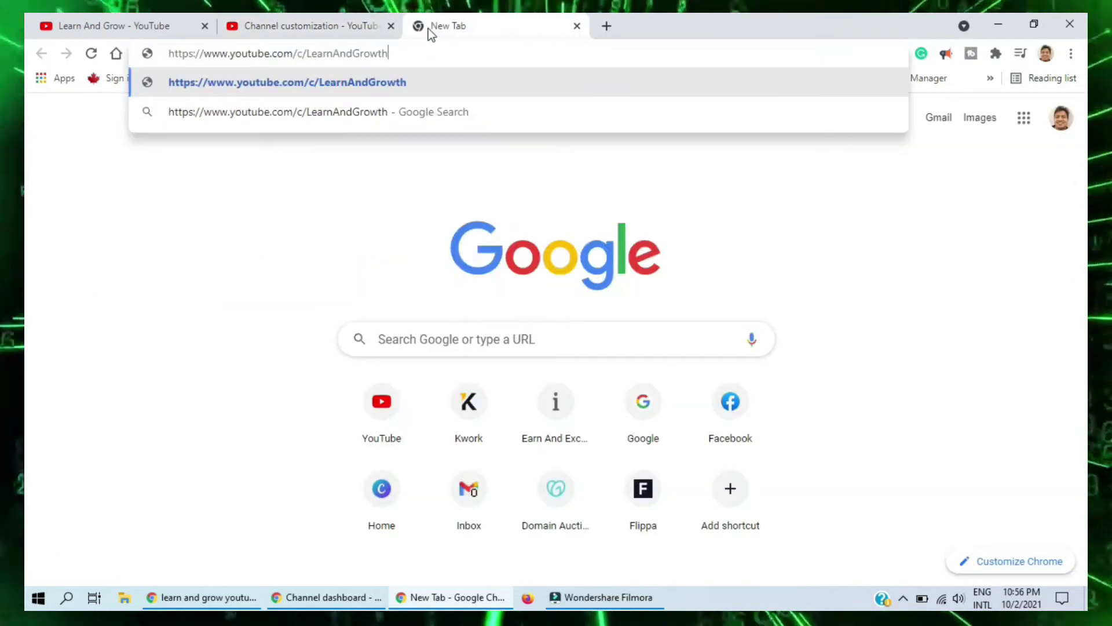
key(Return)
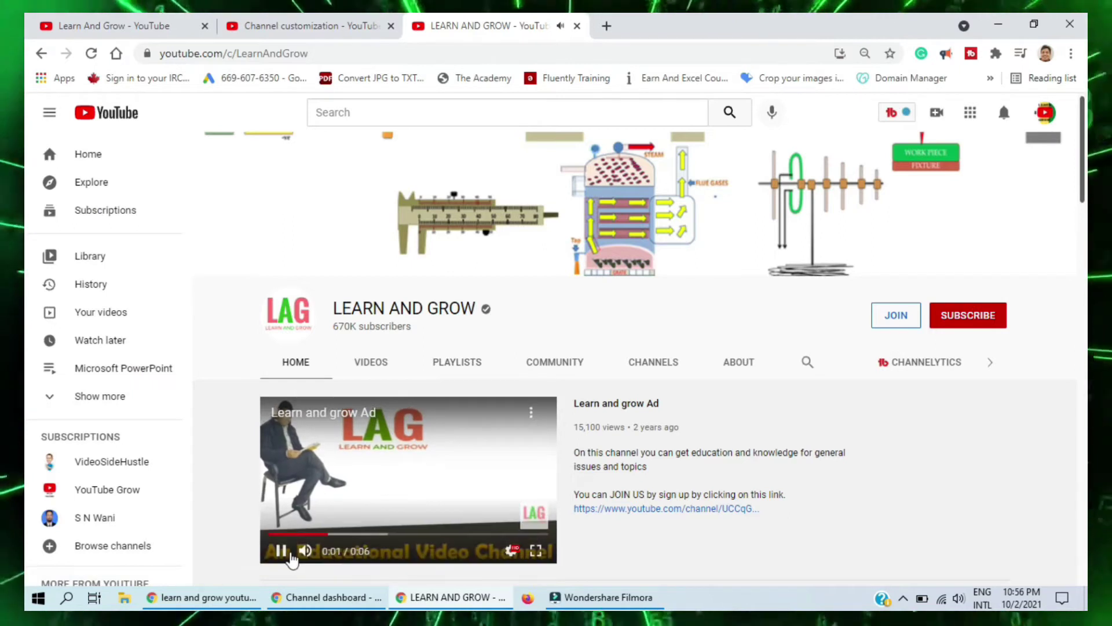
Copy the custom URL with its copy icon and load it in another new tab.
click(315, 27)
click(461, 514)
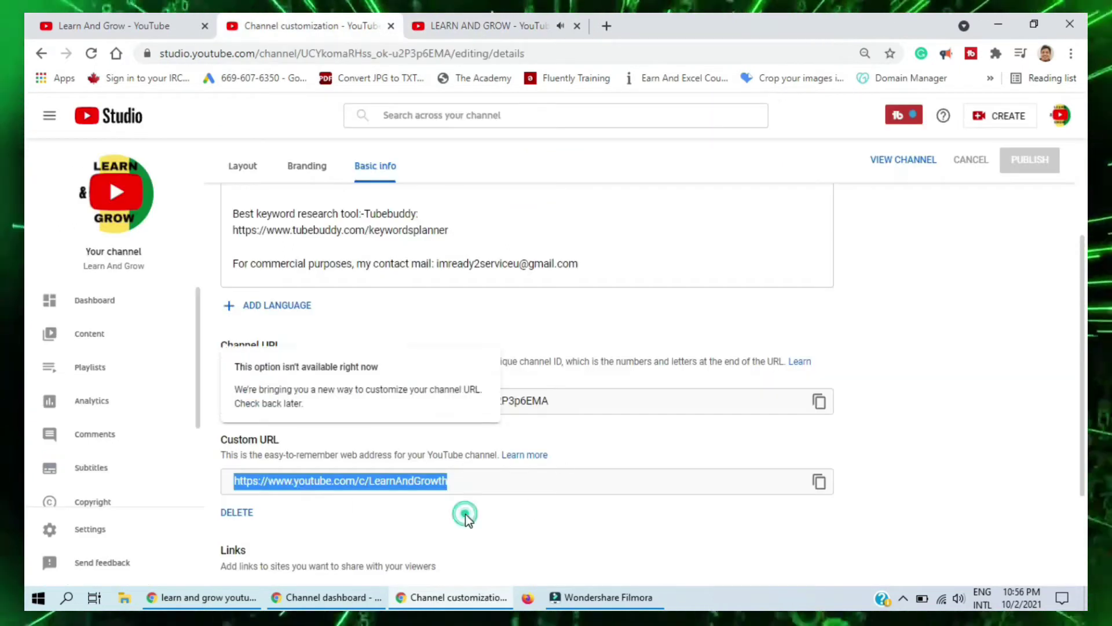
triple_click(454, 481)
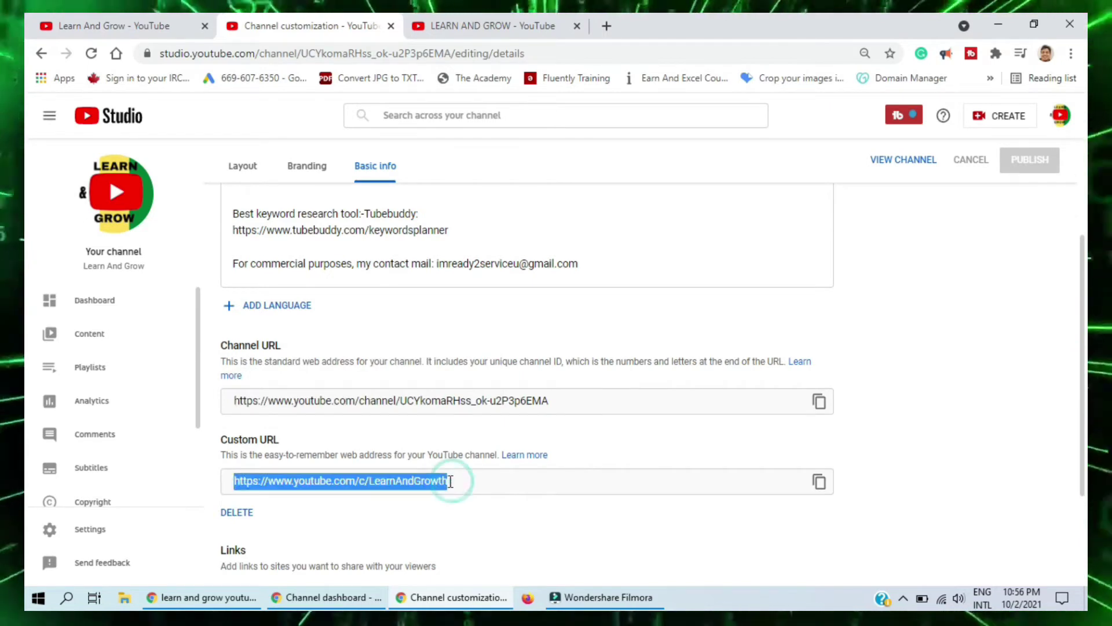
click(453, 482)
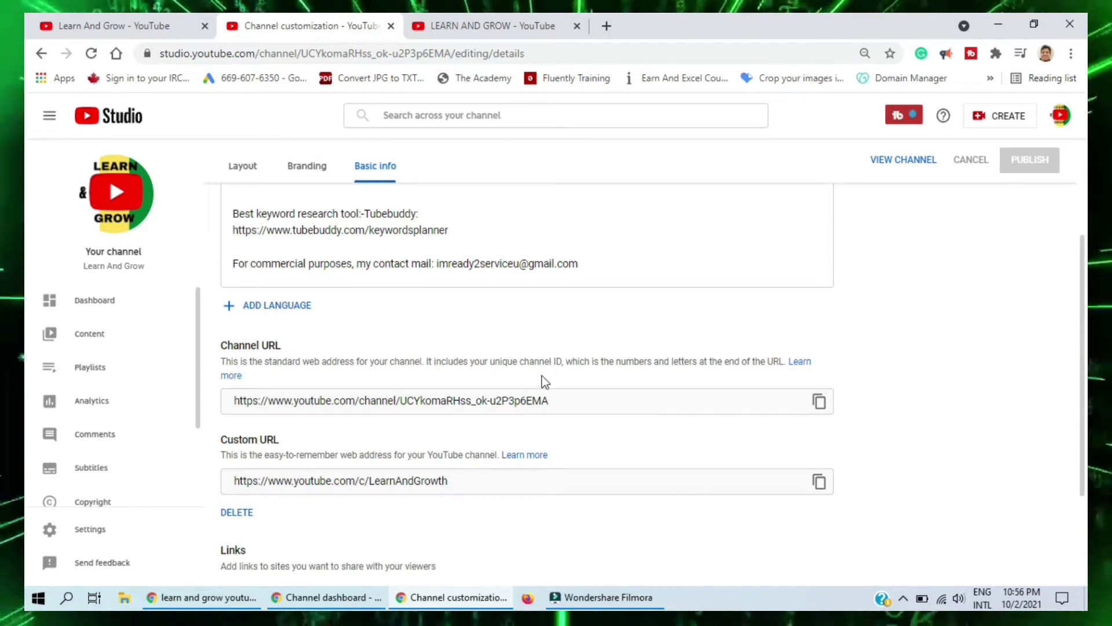
click(447, 479)
click(821, 481)
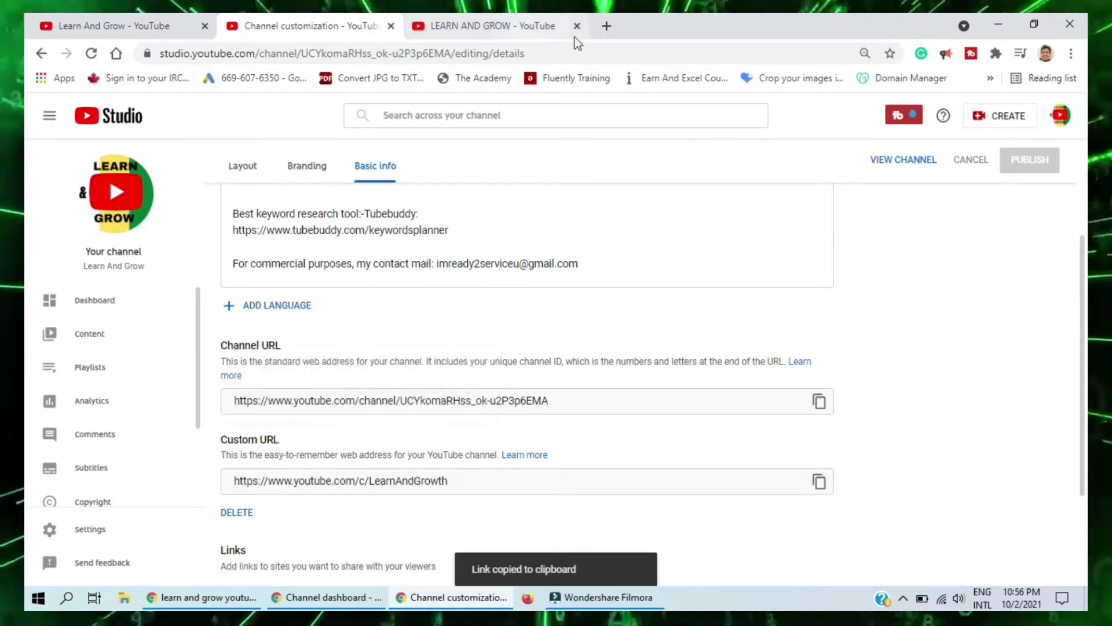
click(605, 26)
key(ctrl+v)
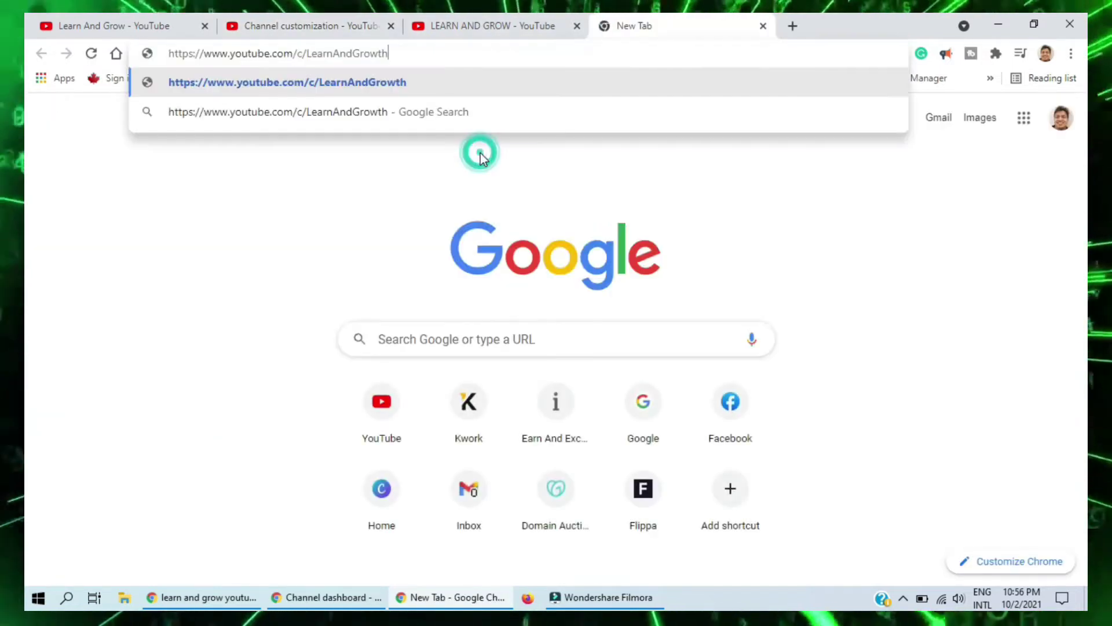
key(Return)
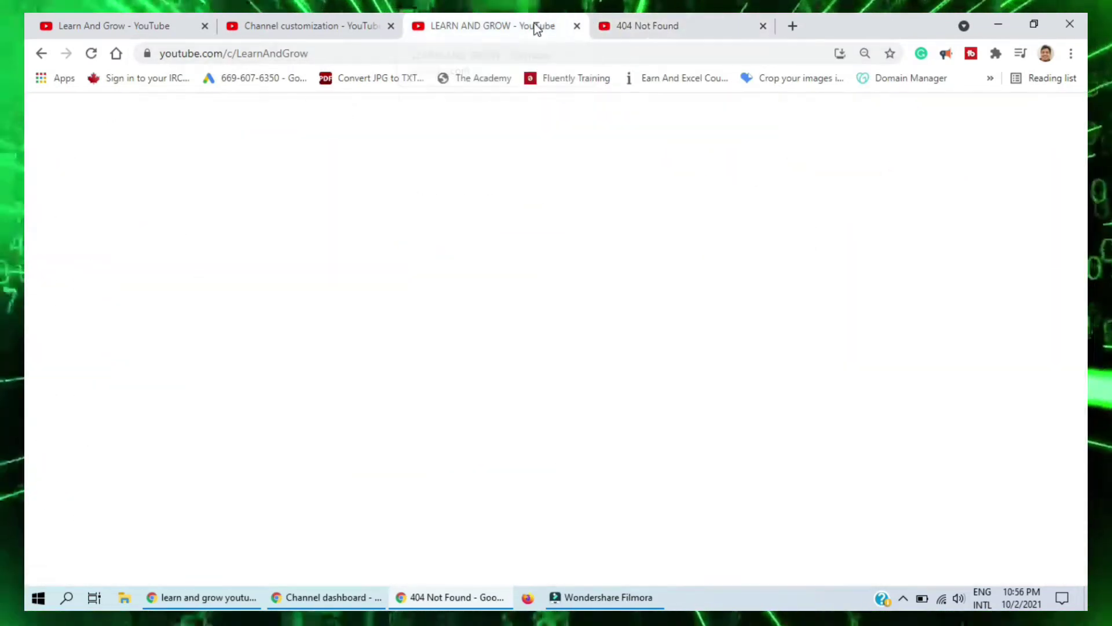
Close the 404 tab and paste-load the copied custom URL in the other channel tab.
click(763, 26)
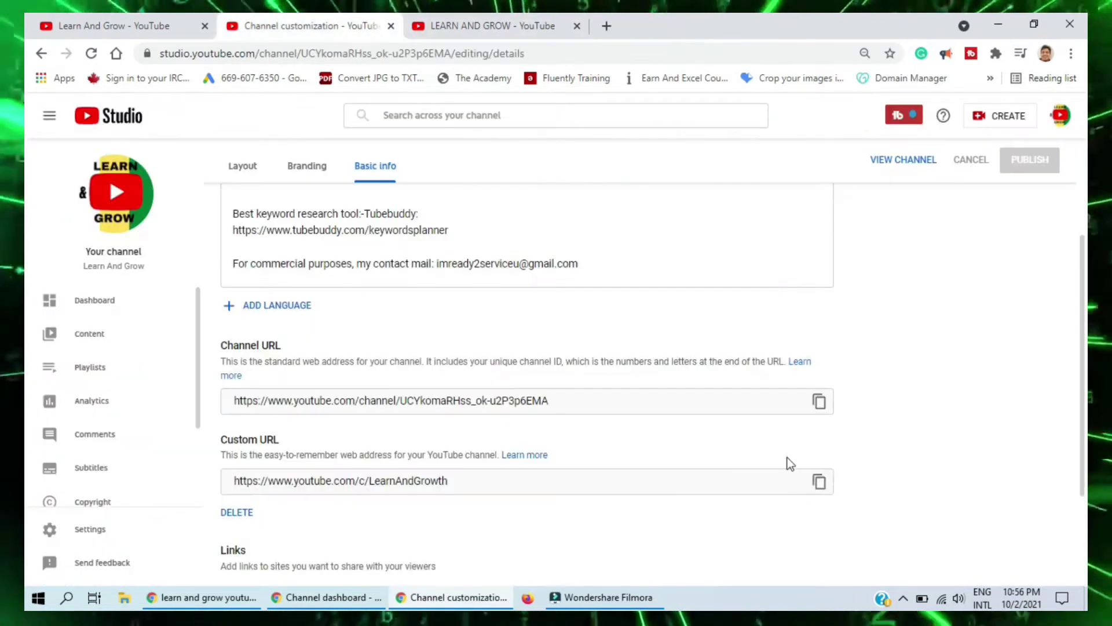
click(818, 481)
click(487, 26)
right_click(448, 51)
click(614, 195)
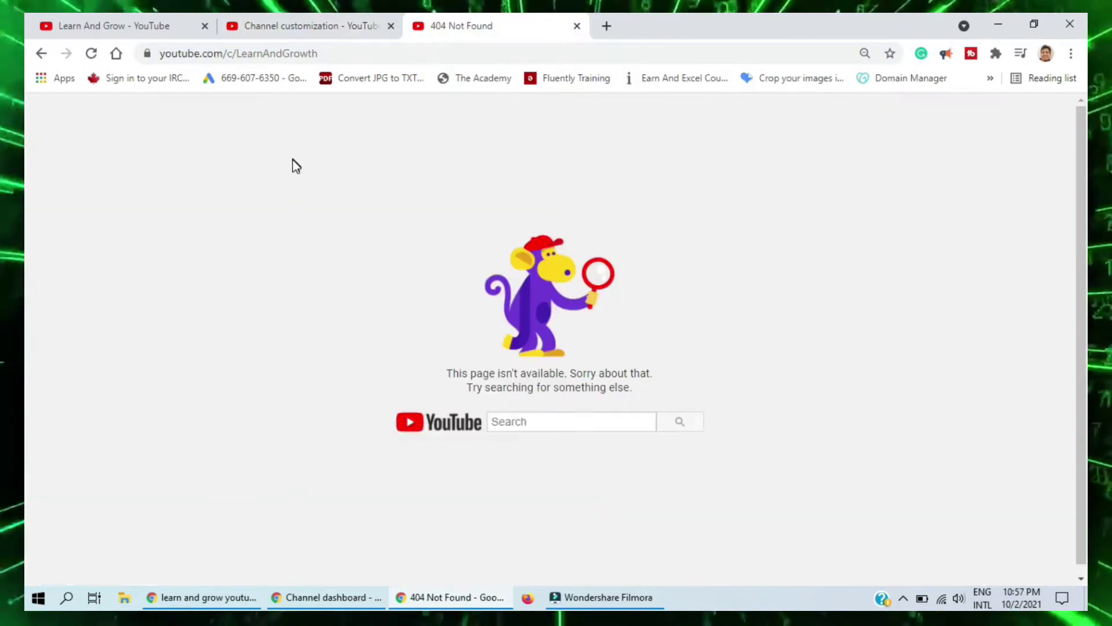
click(404, 423)
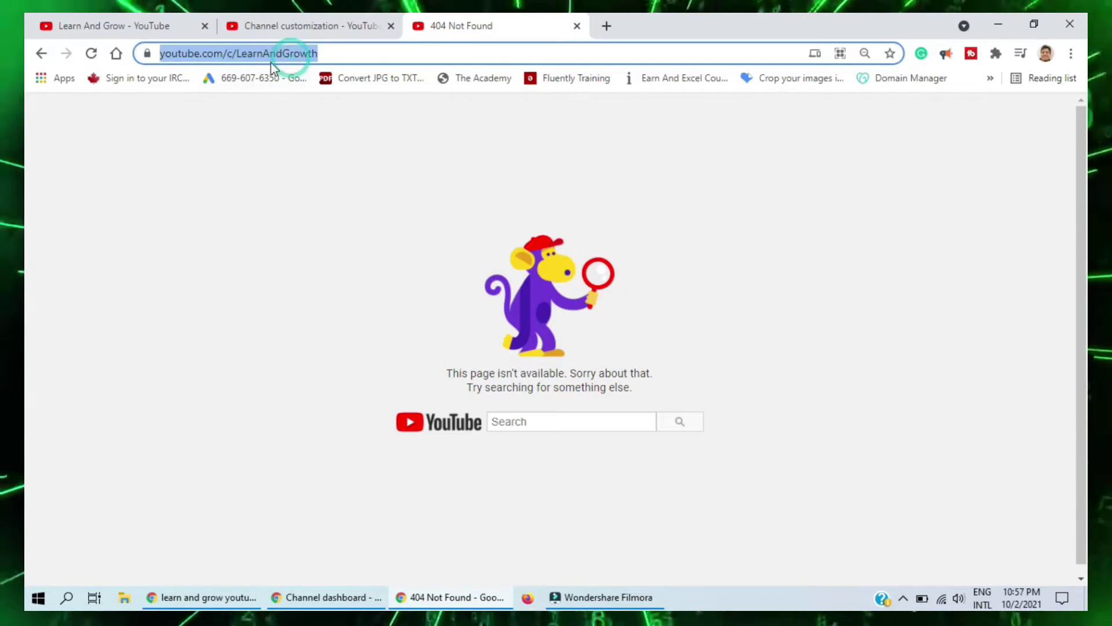
click(311, 23)
Copy the standard channel URL from Basic info and load it in the not-found tab.
scroll(501, 462, down, 2)
triple_click(322, 252)
right_click(322, 255)
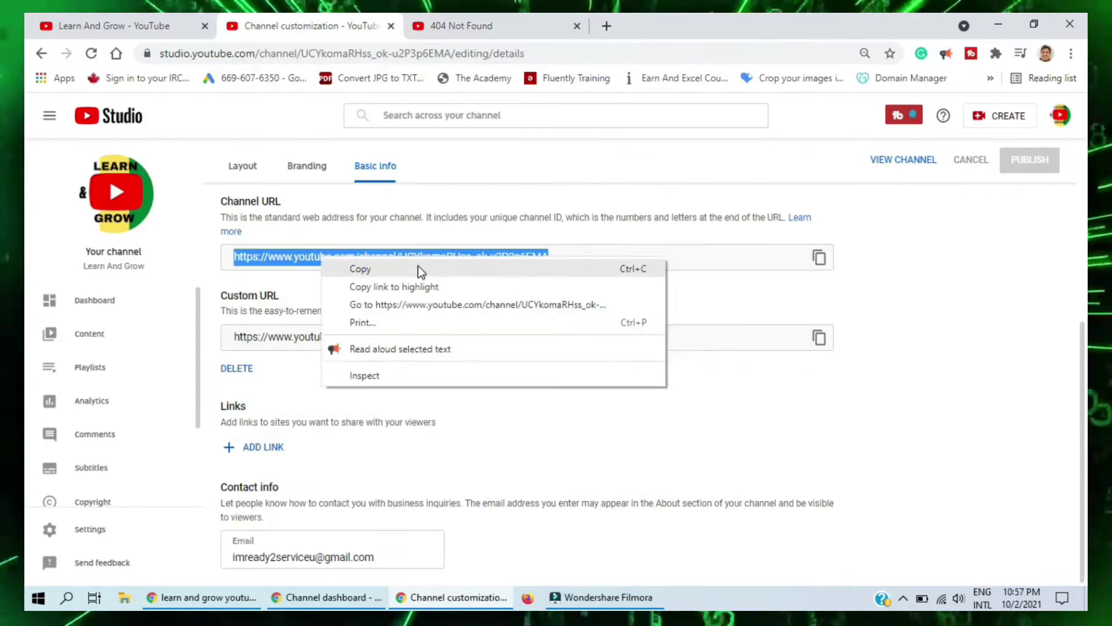
click(418, 265)
click(462, 25)
right_click(472, 51)
click(539, 197)
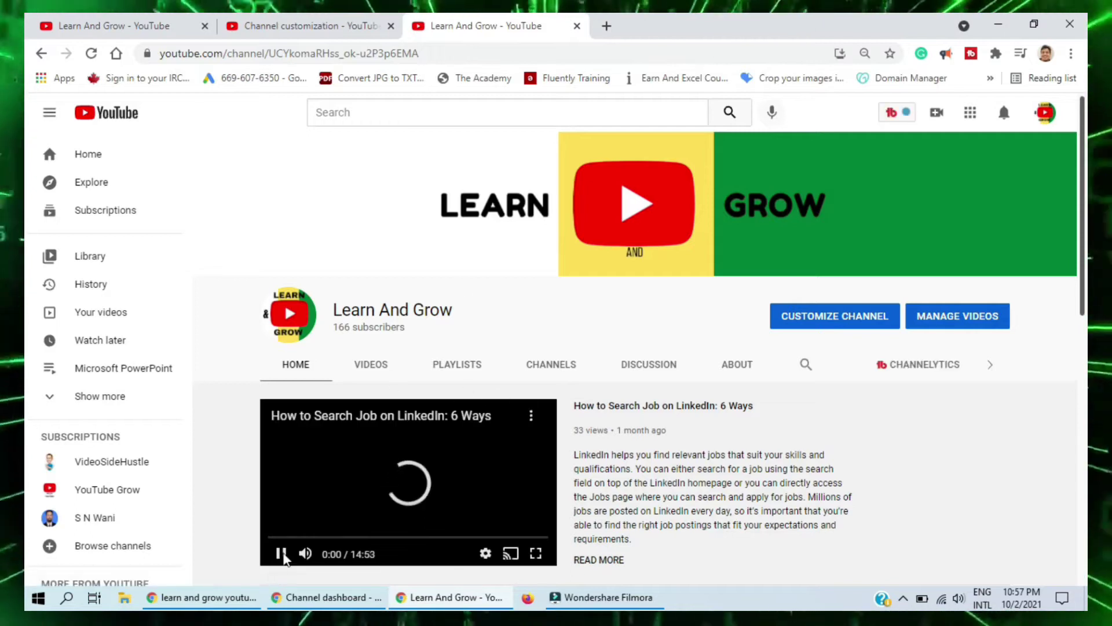
click(307, 26)
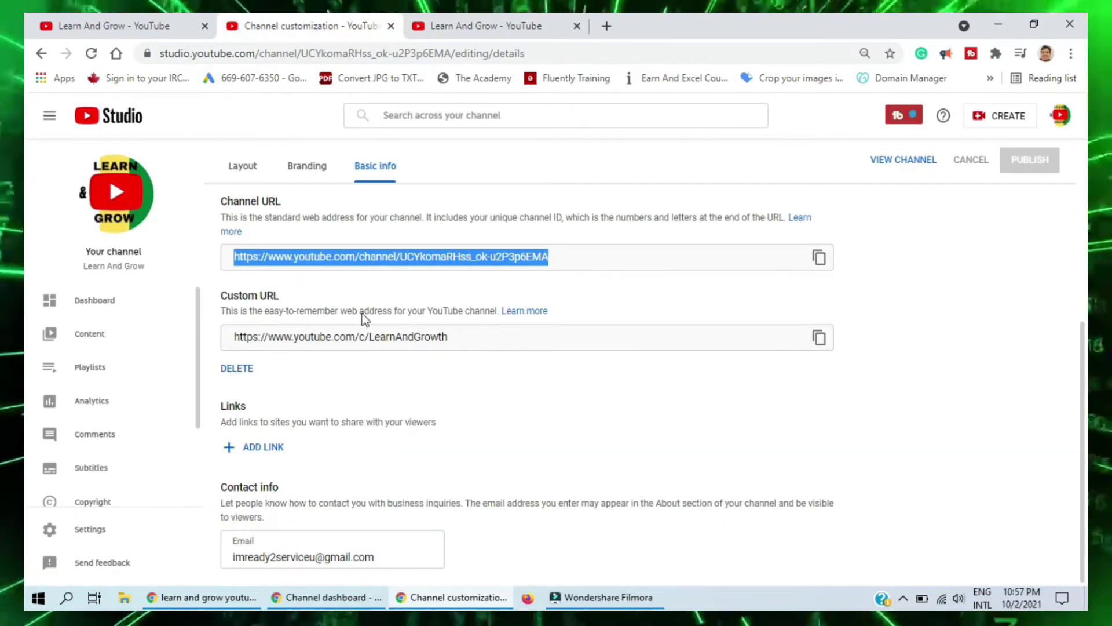
Load youtube.com/LearnAndGrowth in the channel tab, which also returns a 404.
drag(234, 337, 374, 335)
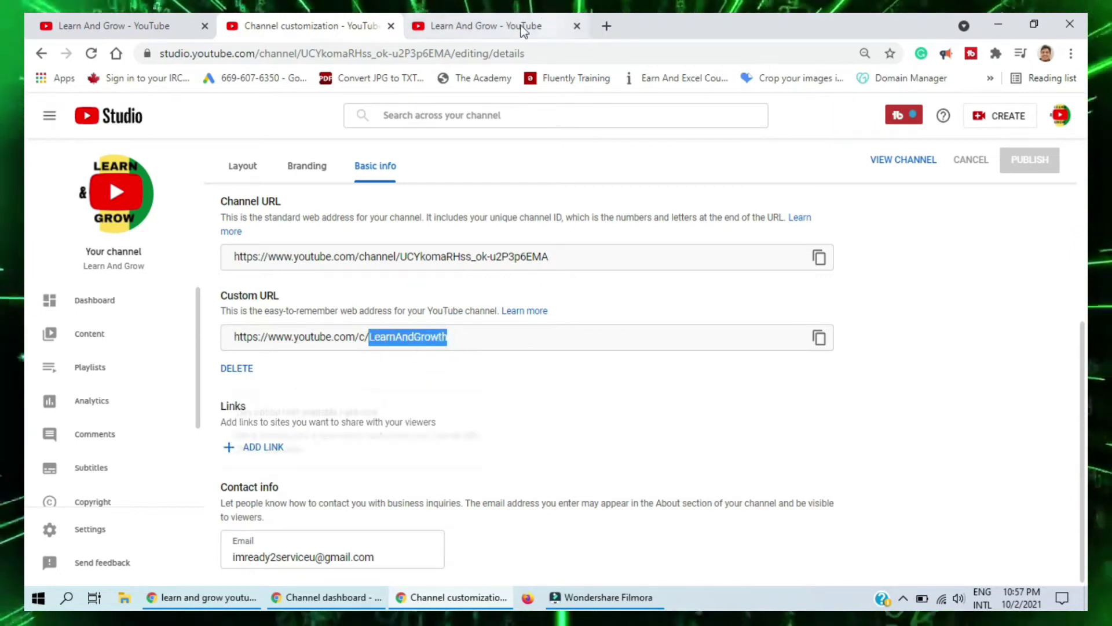
click(493, 26)
click(437, 52)
click(464, 52)
key(BackSpace)
key(BackSpace)
key(BackSpace)
key(BackSpace)
key(BackSpace)
key(BackSpace)
key(BackSpace)
key(BackSpace)
key(BackSpace)
key(BackSpace)
key(BackSpace)
key(BackSpace)
key(BackSpace)
key(BackSpace)
key(BackSpace)
key(BackSpace)
key(BackSpace)
key(BackSpace)
key(BackSpace)
key(BackSpace)
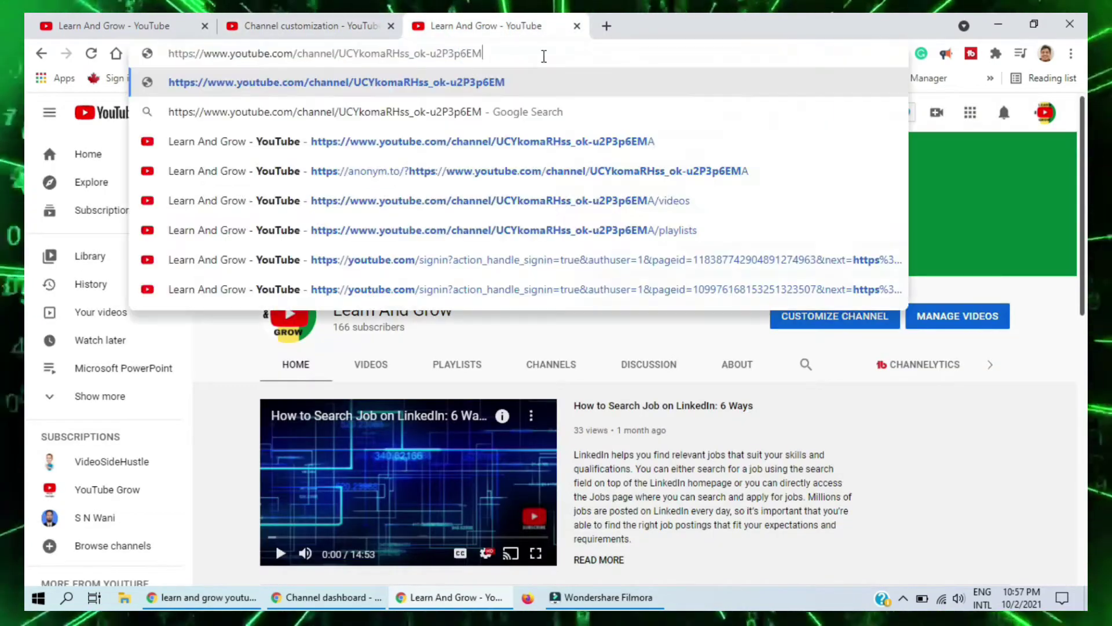
key(BackSpace)
key(BackSpace)
key(BackSpace)
key(BackSpace)
key(BackSpace)
key(BackSpace)
key(BackSpace)
key(BackSpace)
key(BackSpace)
key(BackSpace)
key(ctrl+v)
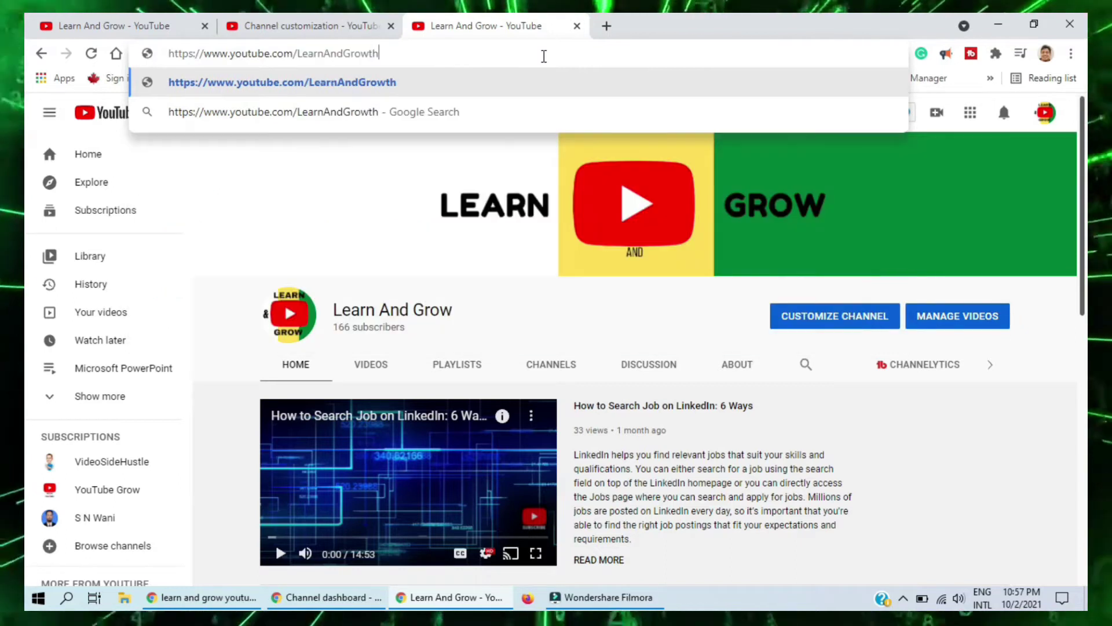
key(Return)
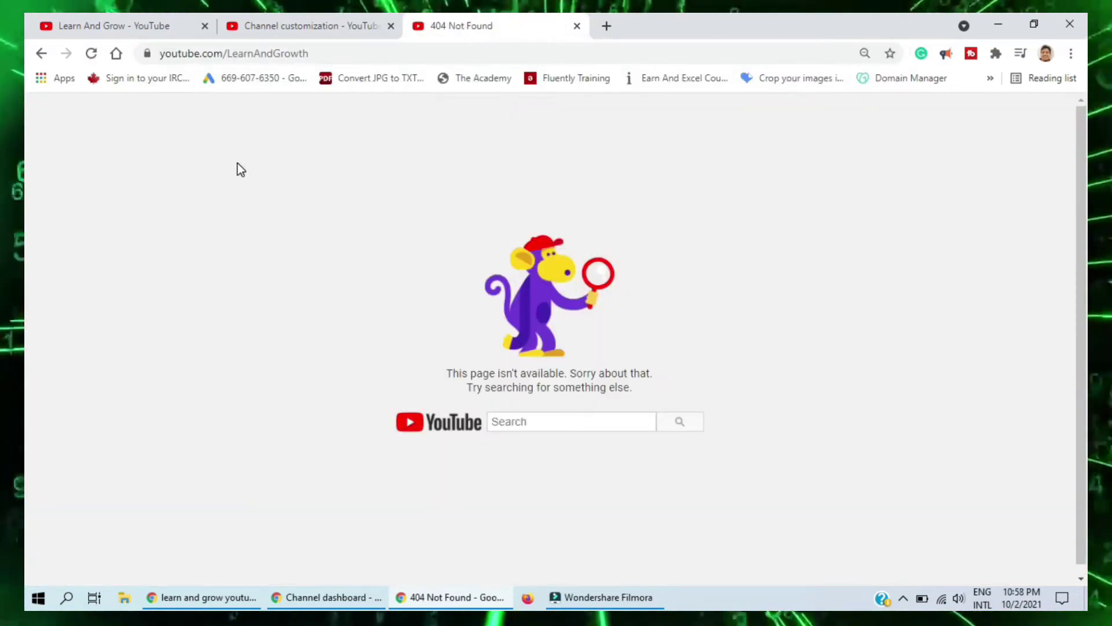
Insert c/ before LearnAndGrowth in the address, then return to Channel customization.
click(235, 54)
click(235, 53)
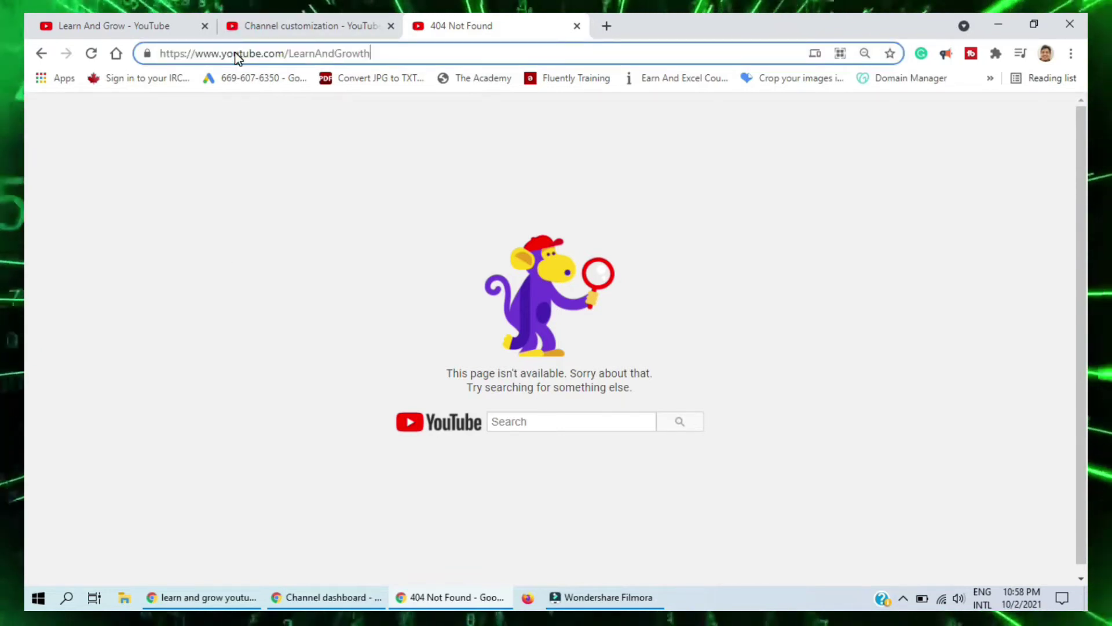
text(c/)
click(261, 26)
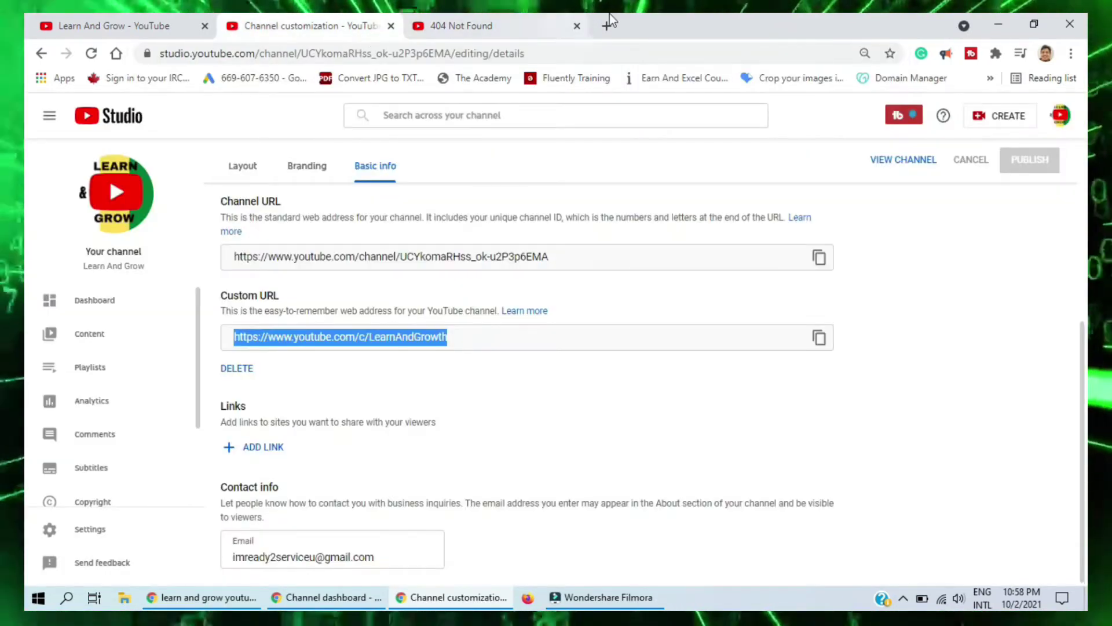
View the Learn And Grow channel in a new tab and pause its featured video.
click(914, 162)
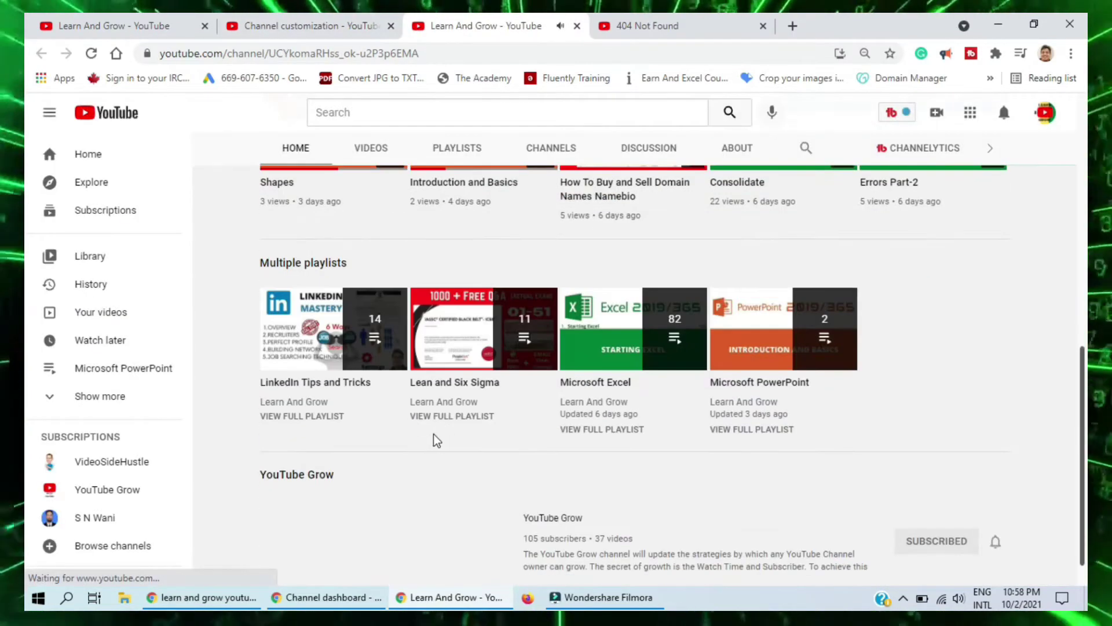
scroll(405, 409, down, 3)
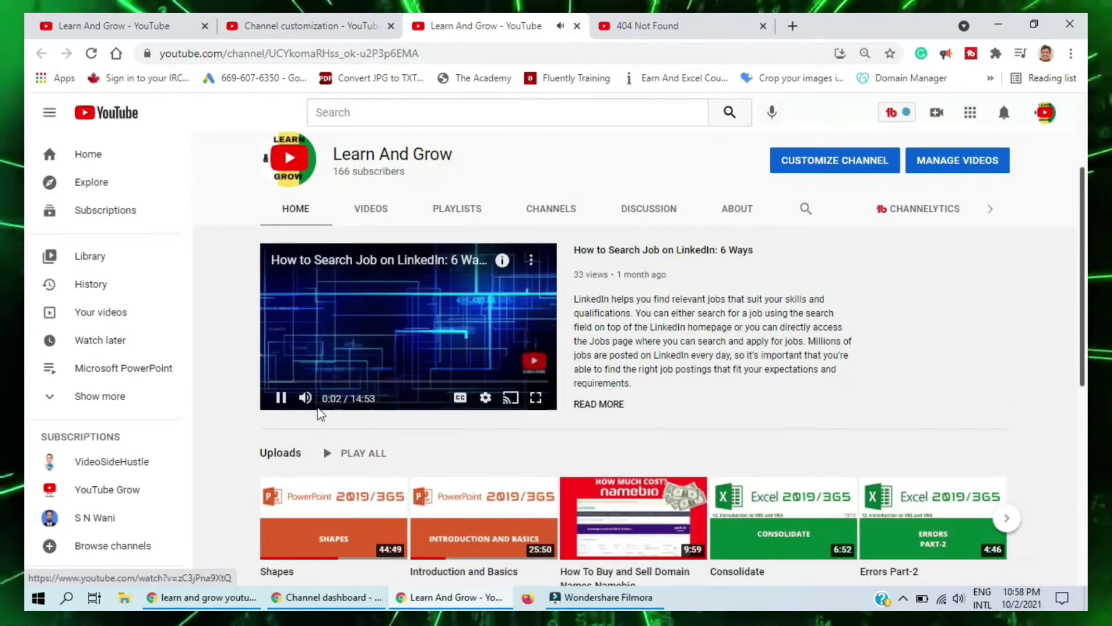
click(281, 398)
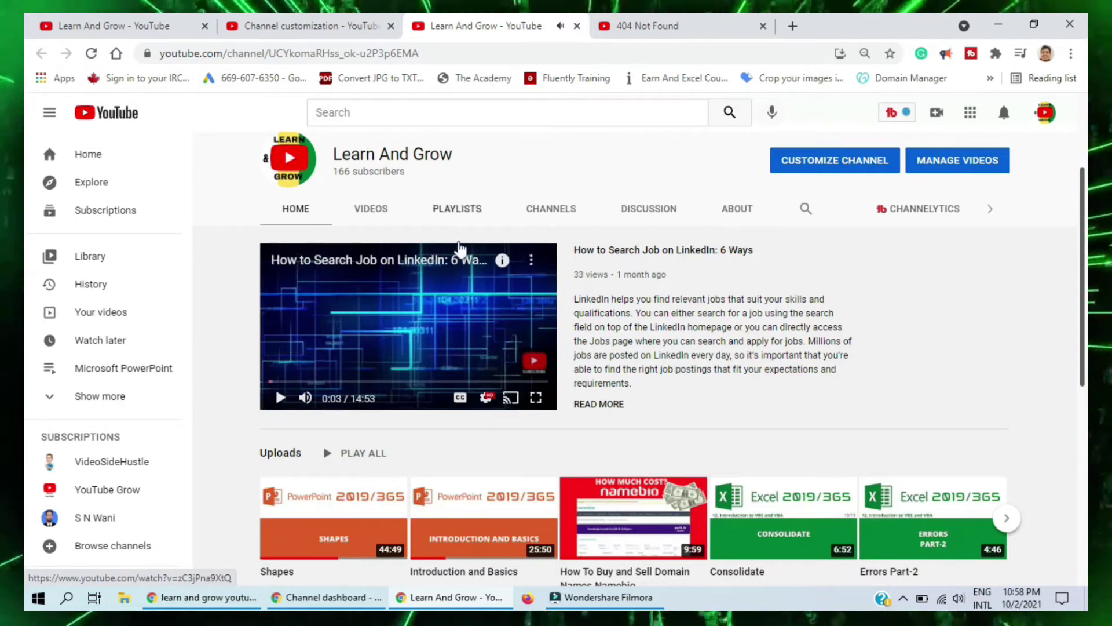
scroll(377, 451, up, 3)
Google the c/LearnAndGrowth address from the 404 tab and open the LEARN AND GROW result.
key(ctrl+Tab)
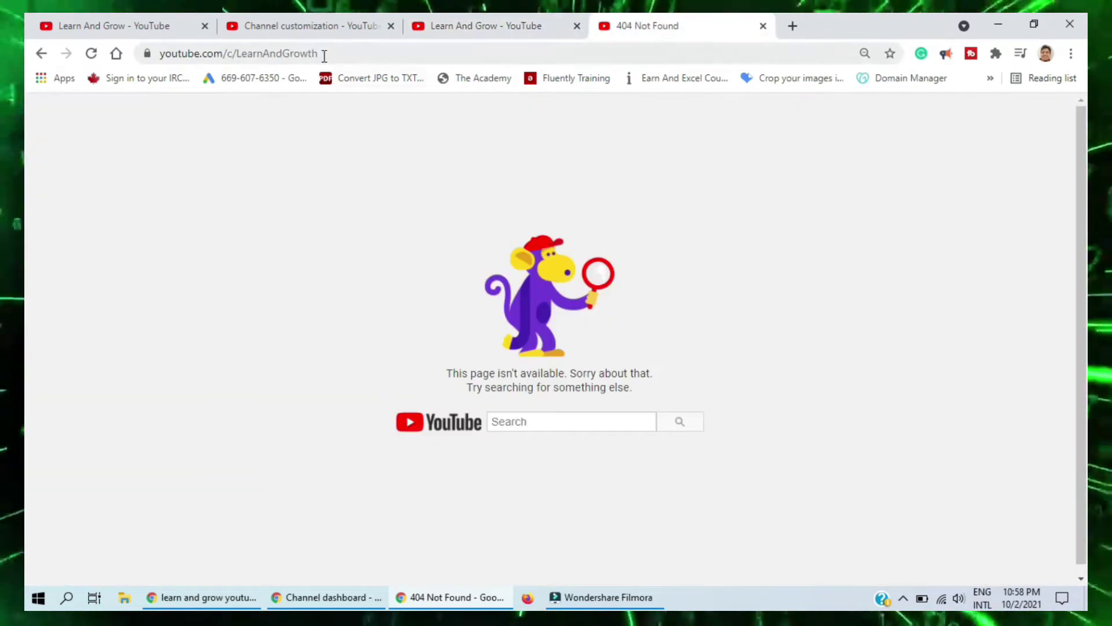
click(322, 55)
key(ctrl+c)
click(792, 26)
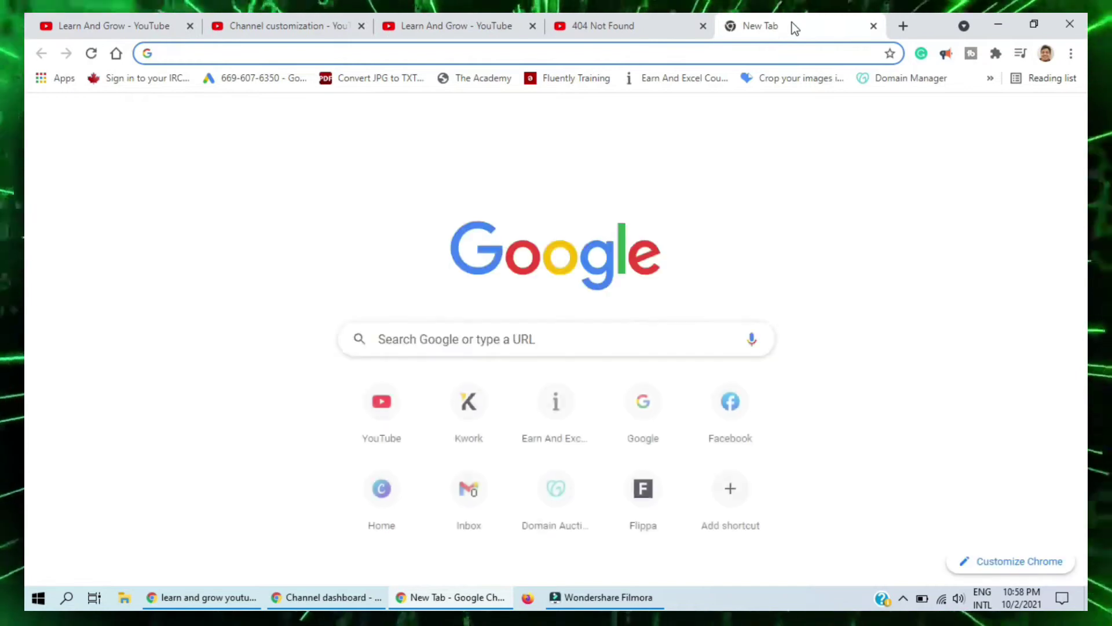
text(g)
key(Return)
key(ctrl+v)
key(Return)
click(274, 394)
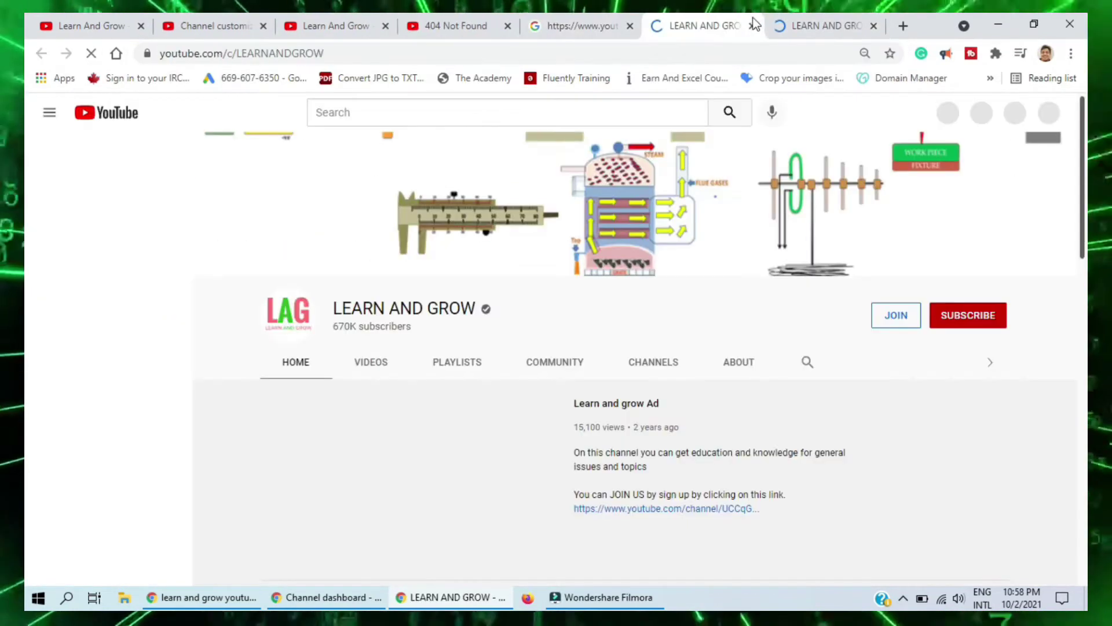
Close the extra channel and search tabs and go back to Channel customization.
click(753, 26)
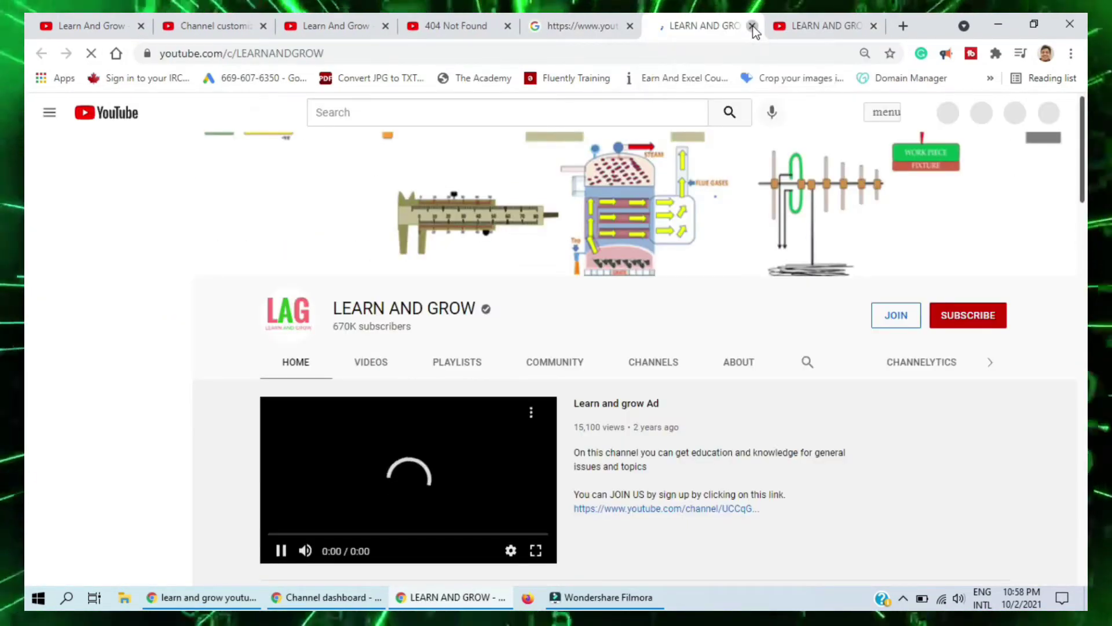
click(754, 26)
key(ctrl+w)
click(490, 16)
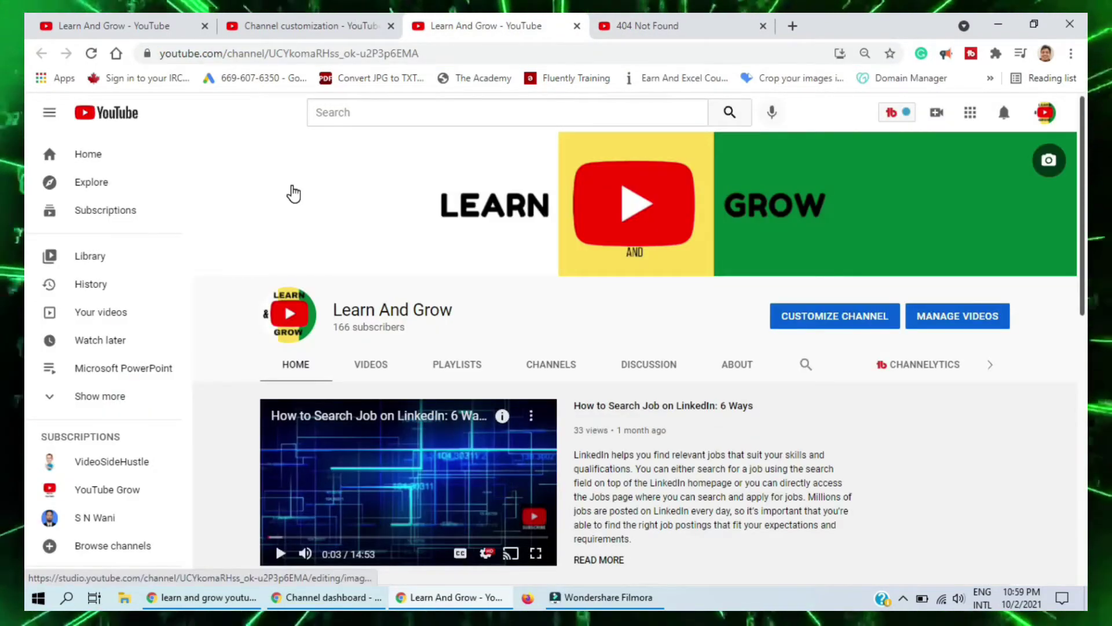
click(339, 22)
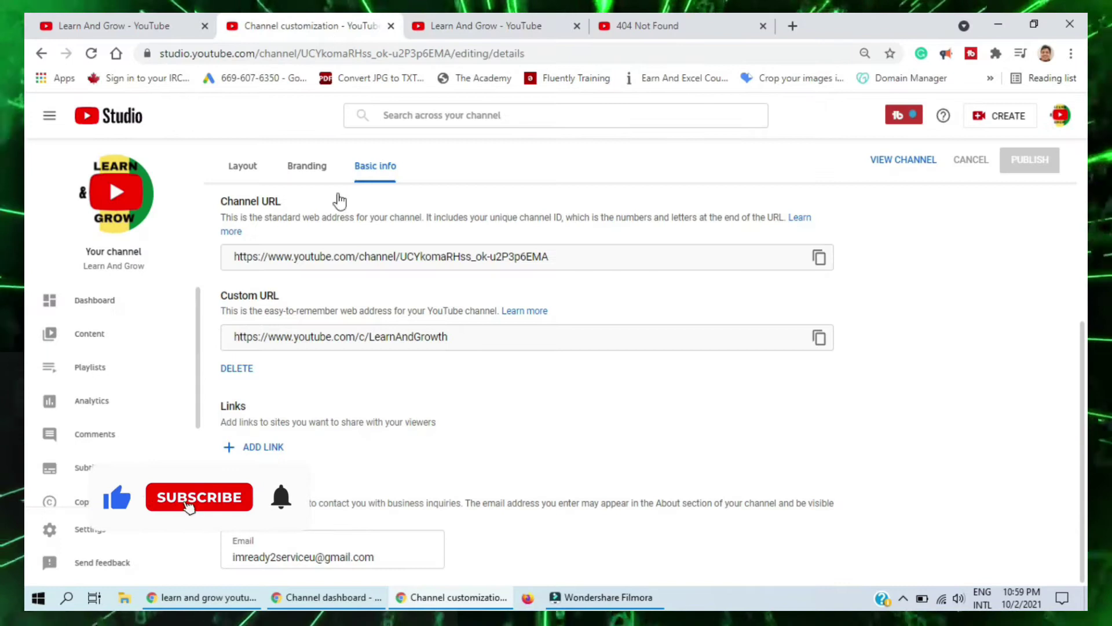
scroll(580, 371, up, 5)
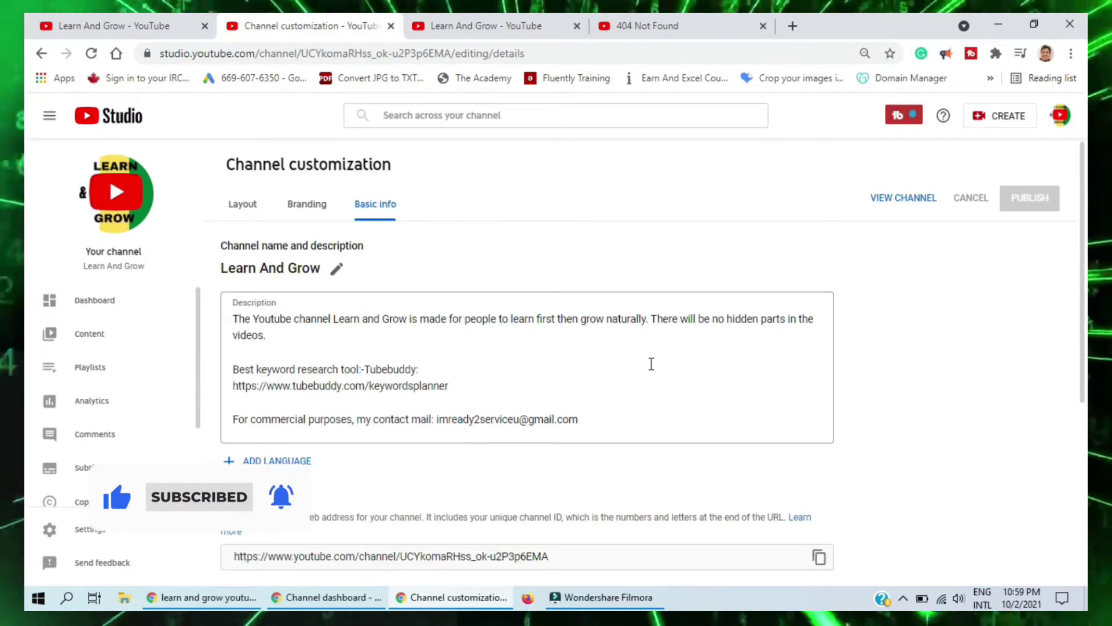
click(391, 25)
Close remaining extra tabs and load youtube.com in place of google.com.
click(391, 25)
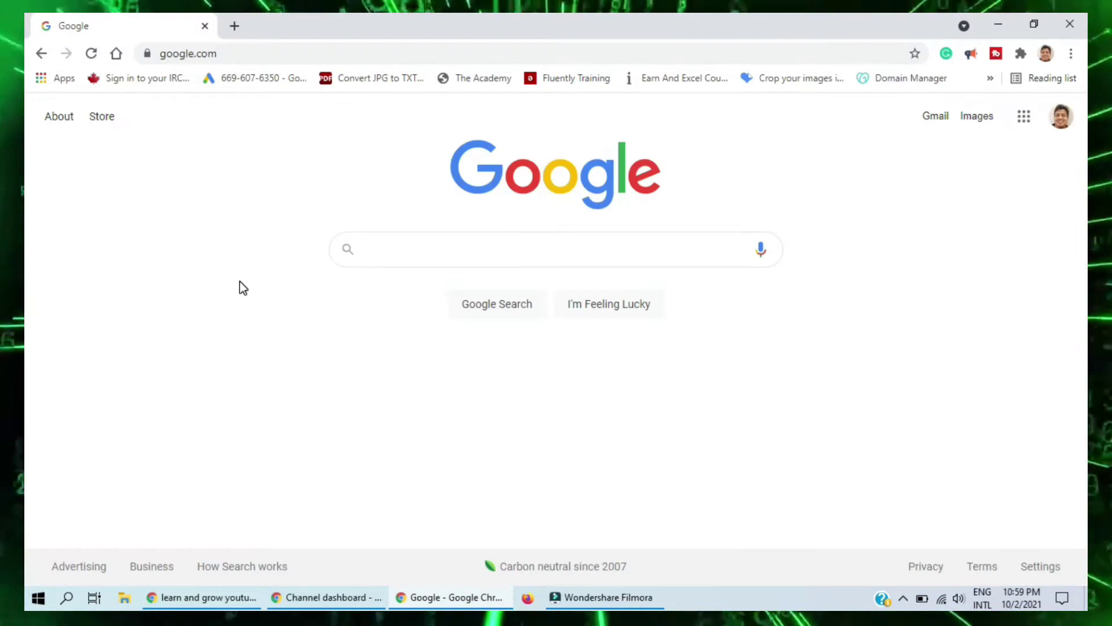
click(201, 53)
text(youtub)
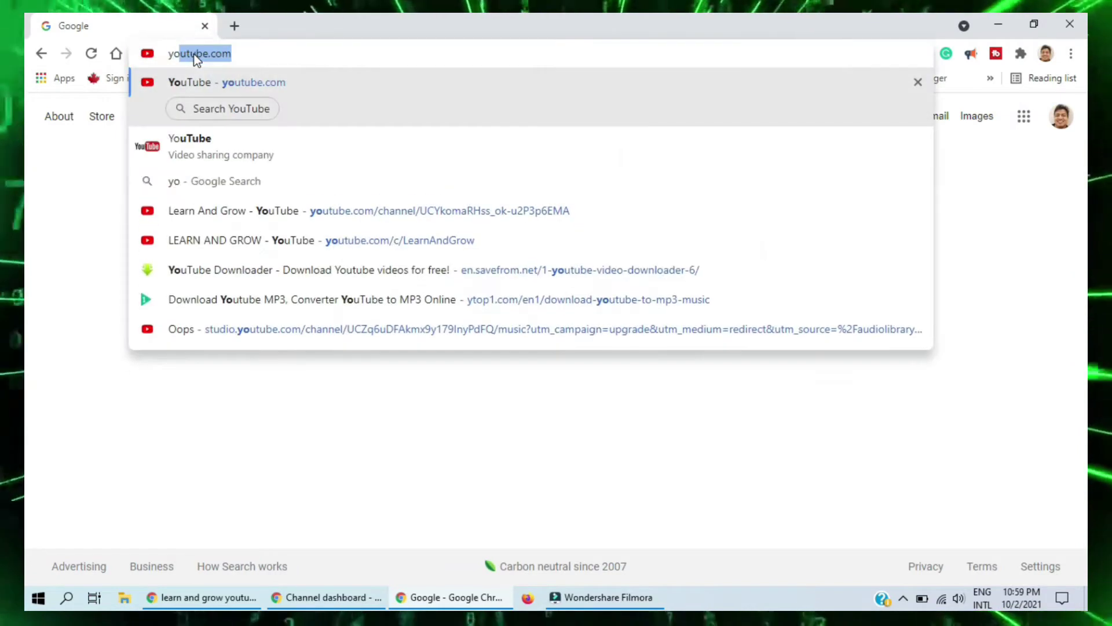
key(Return)
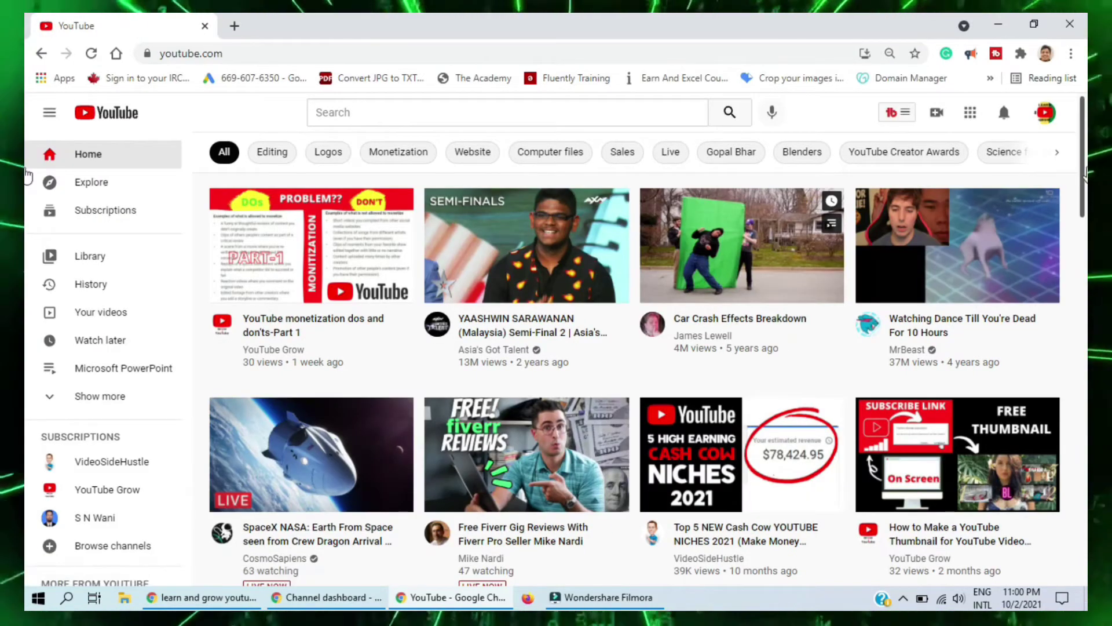
Go to Your channel from the account menu, choose Customize Channel, and switch to Studio.
click(1046, 114)
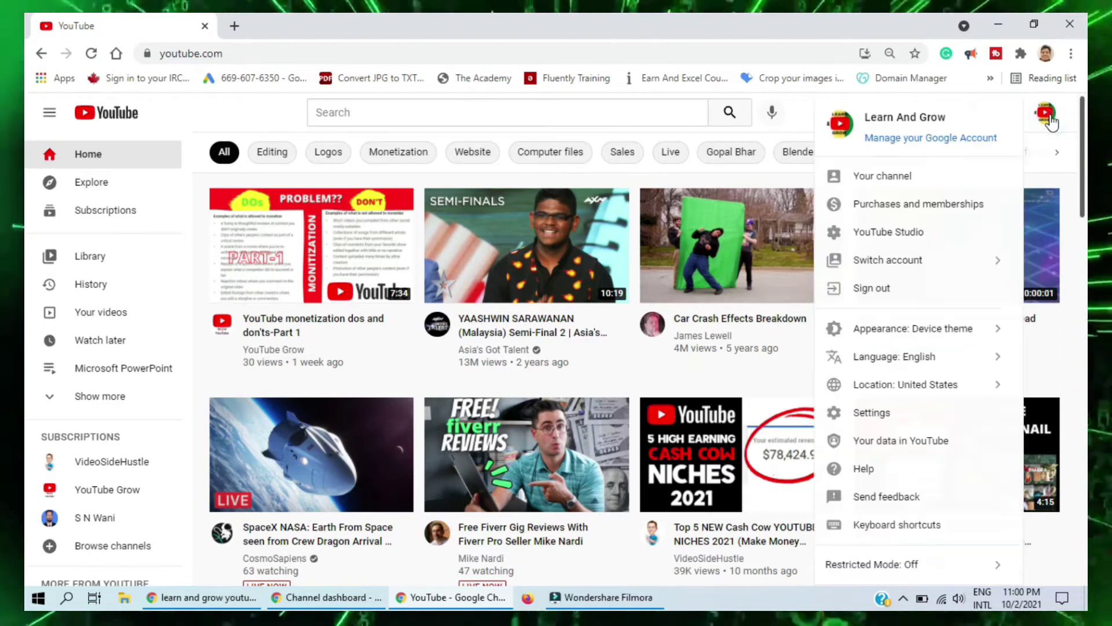
click(881, 179)
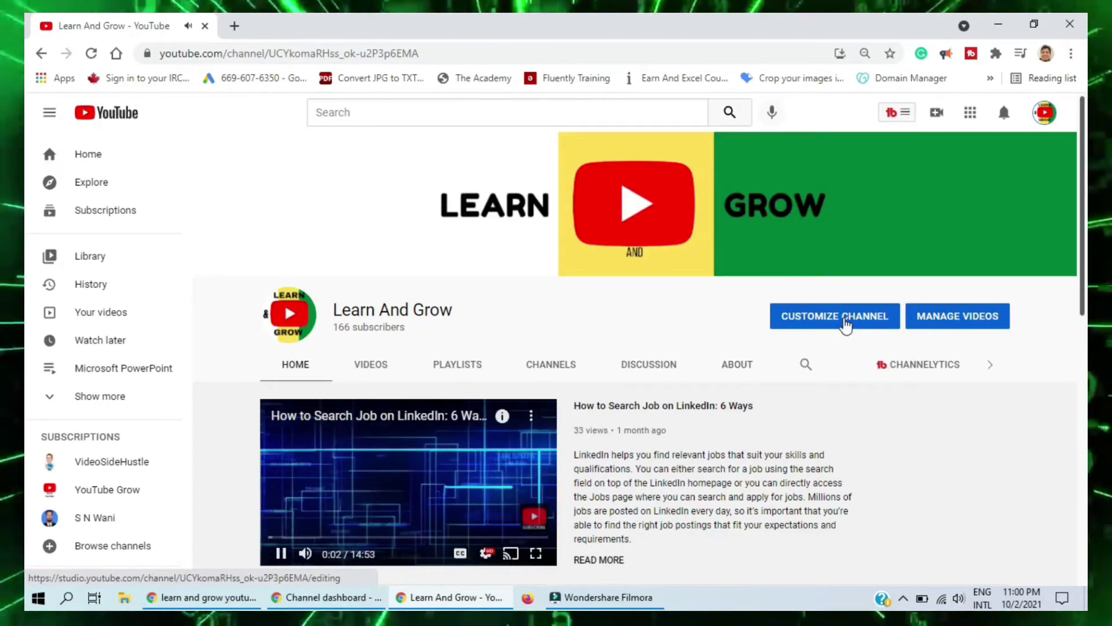
click(845, 323)
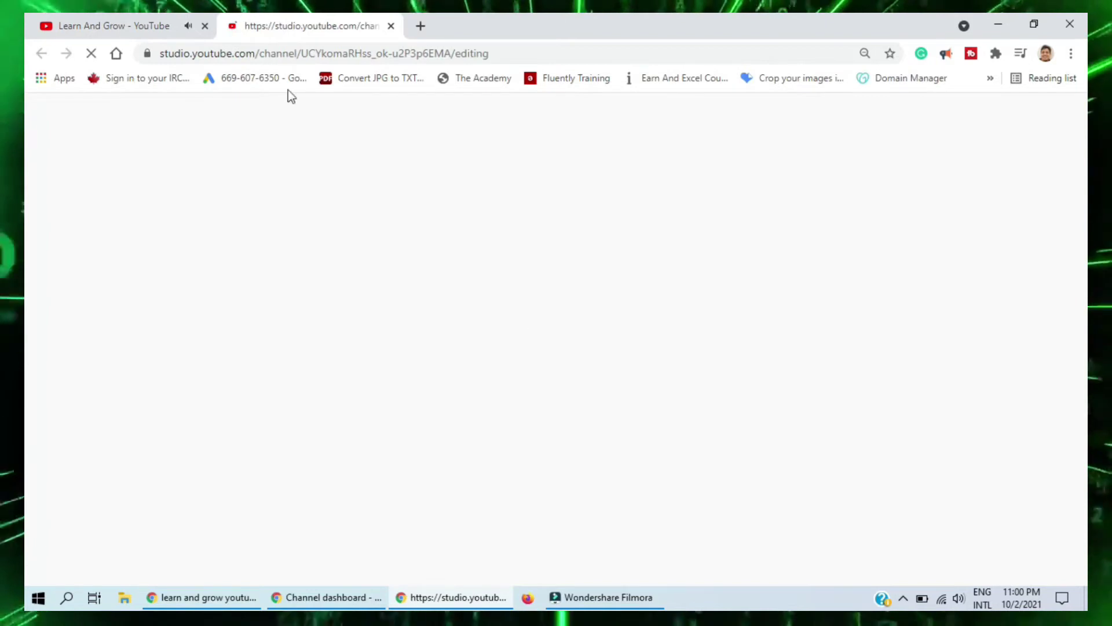
click(181, 31)
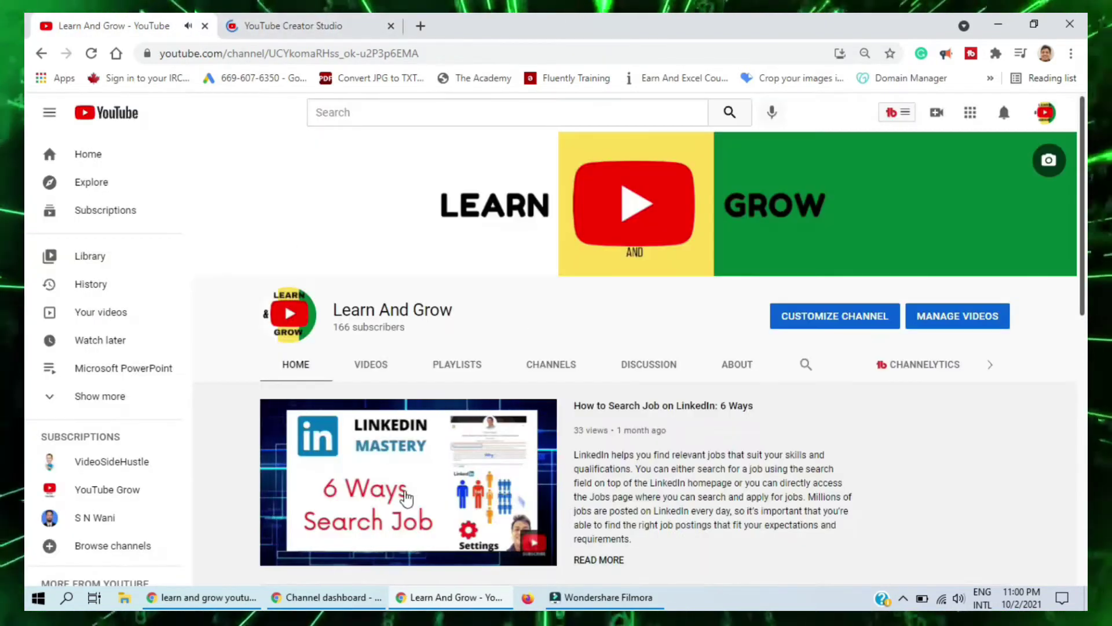
key(ctrl+Tab)
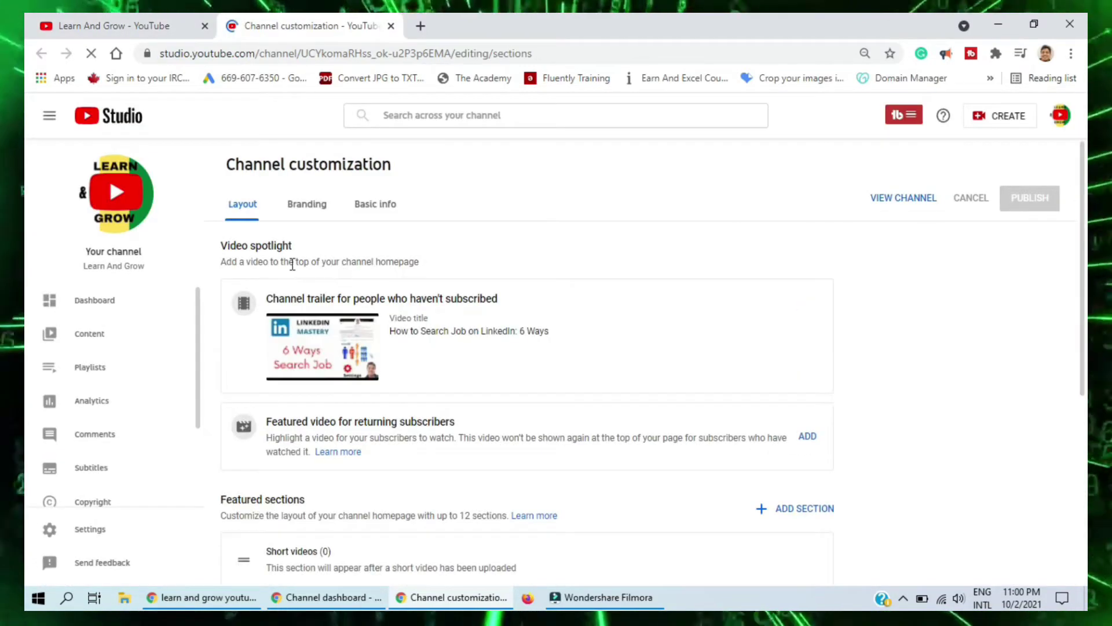
Append 't' to rename the channel Learn And Growth, publish, and open the channel.
click(376, 207)
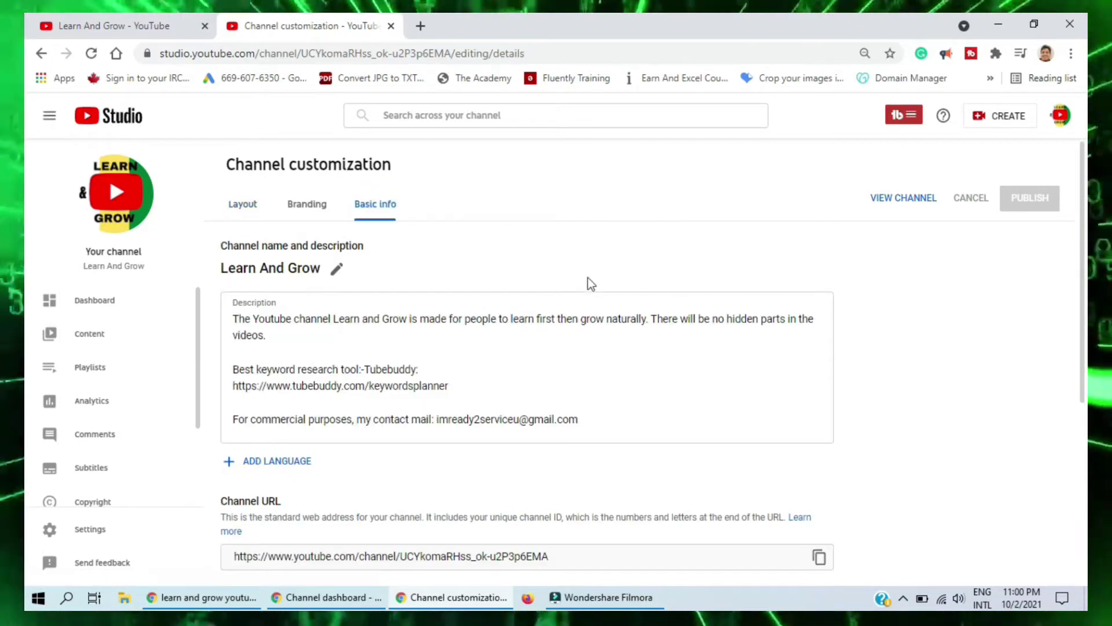
click(338, 271)
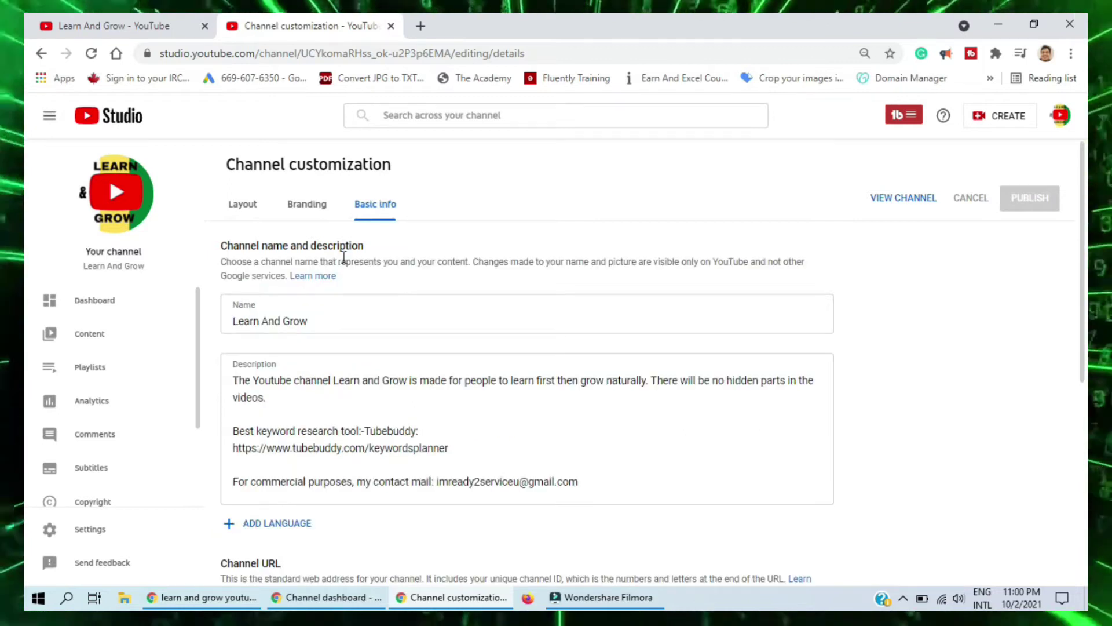
click(306, 321)
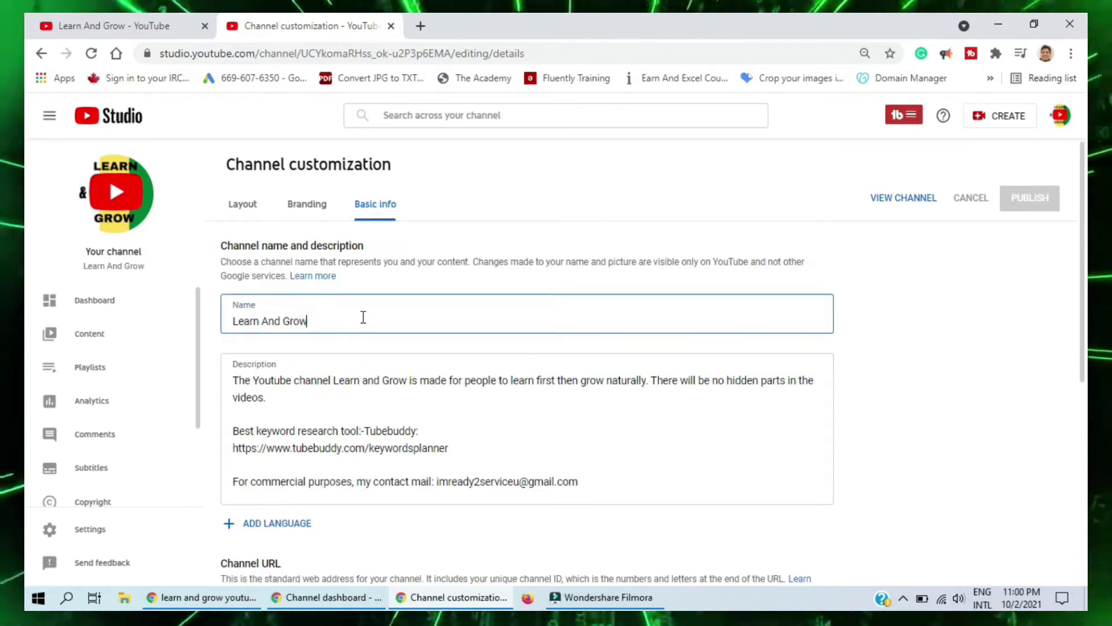
text(th)
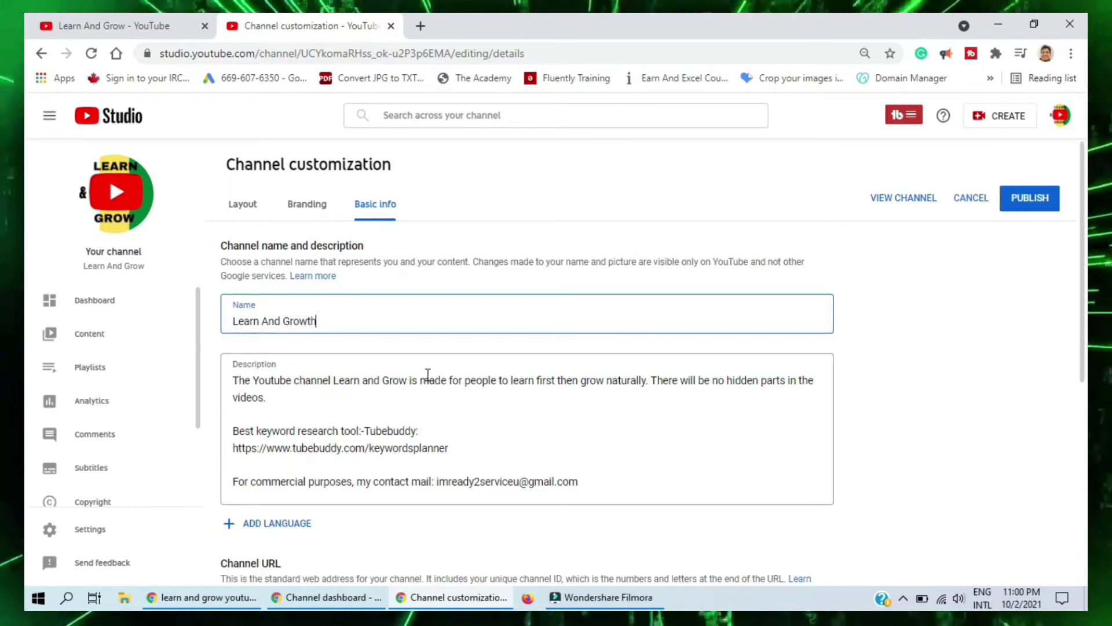
scroll(477, 369, down, 4)
scroll(489, 374, up, 3)
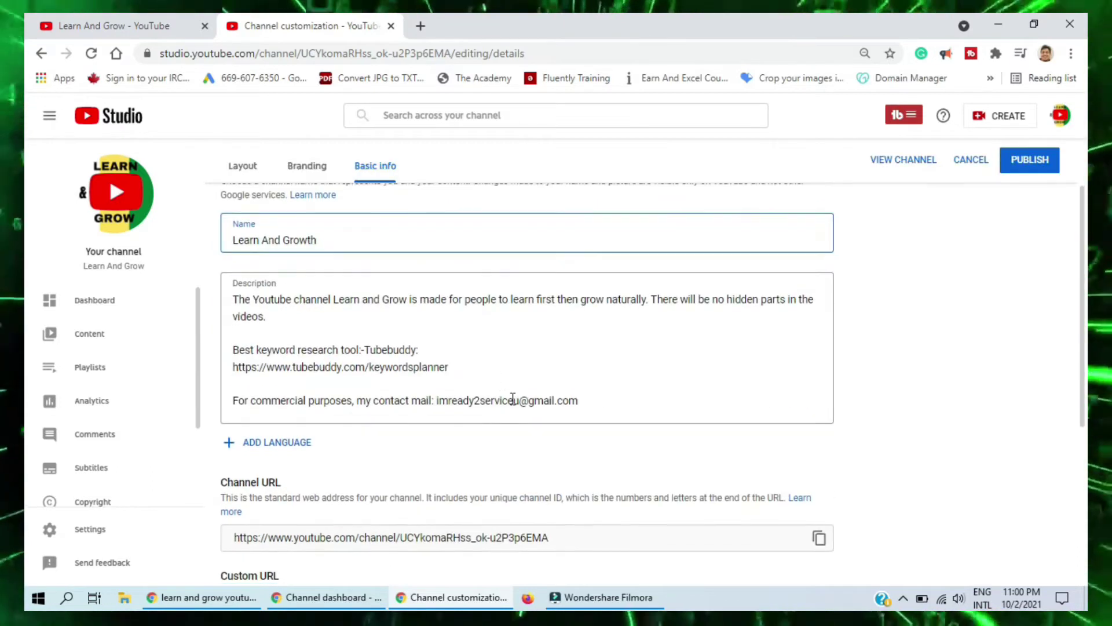
scroll(496, 377, down, 5)
mouse_move(441, 341)
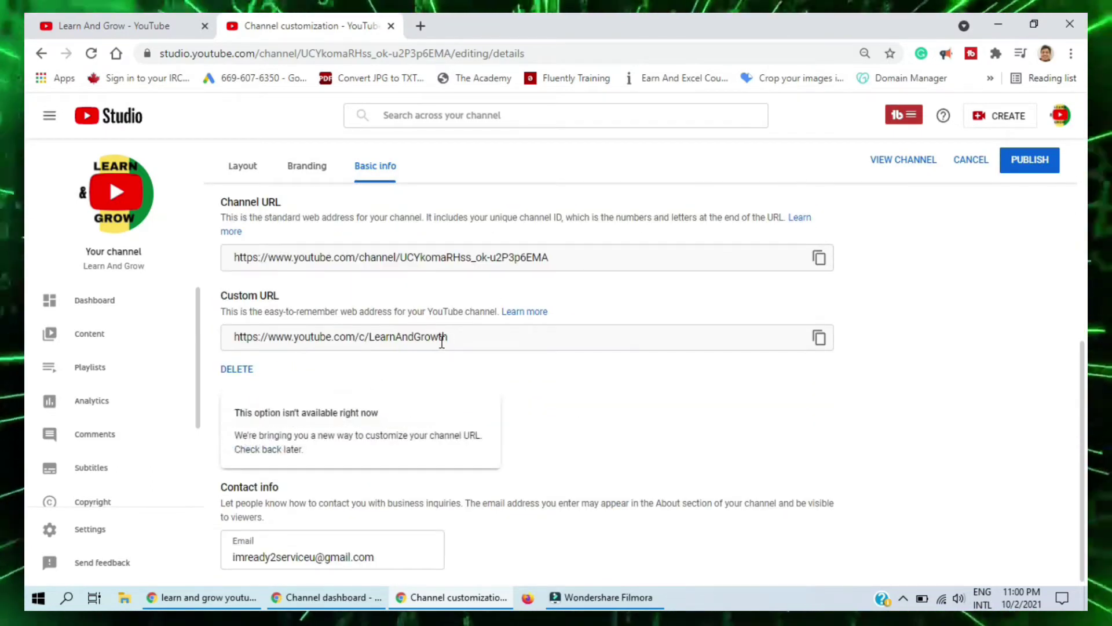
scroll(448, 337, up, 6)
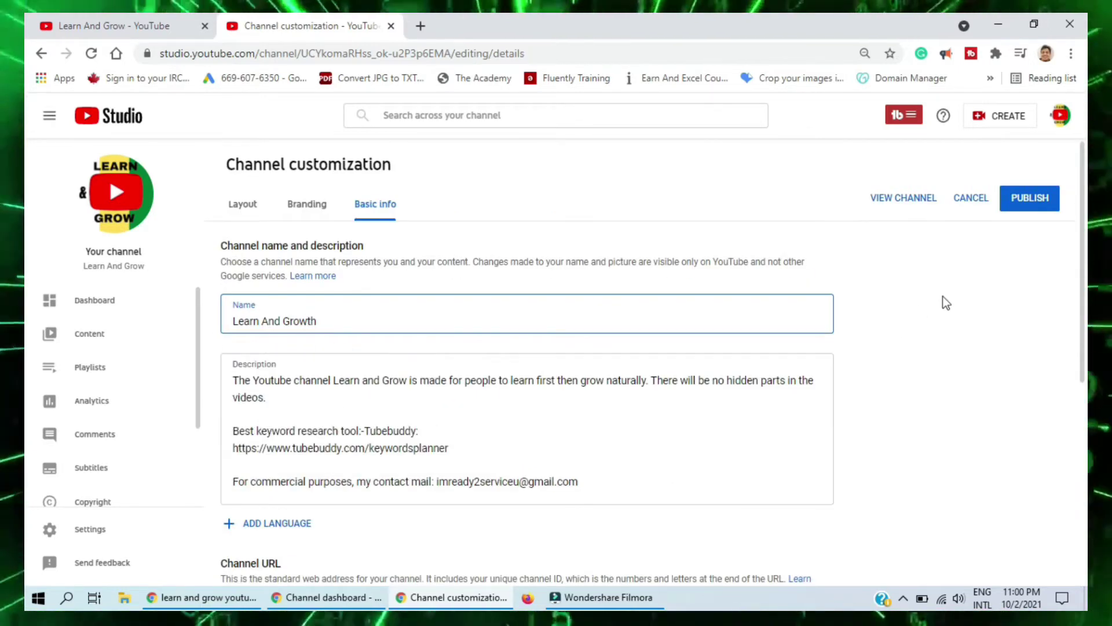
click(1041, 208)
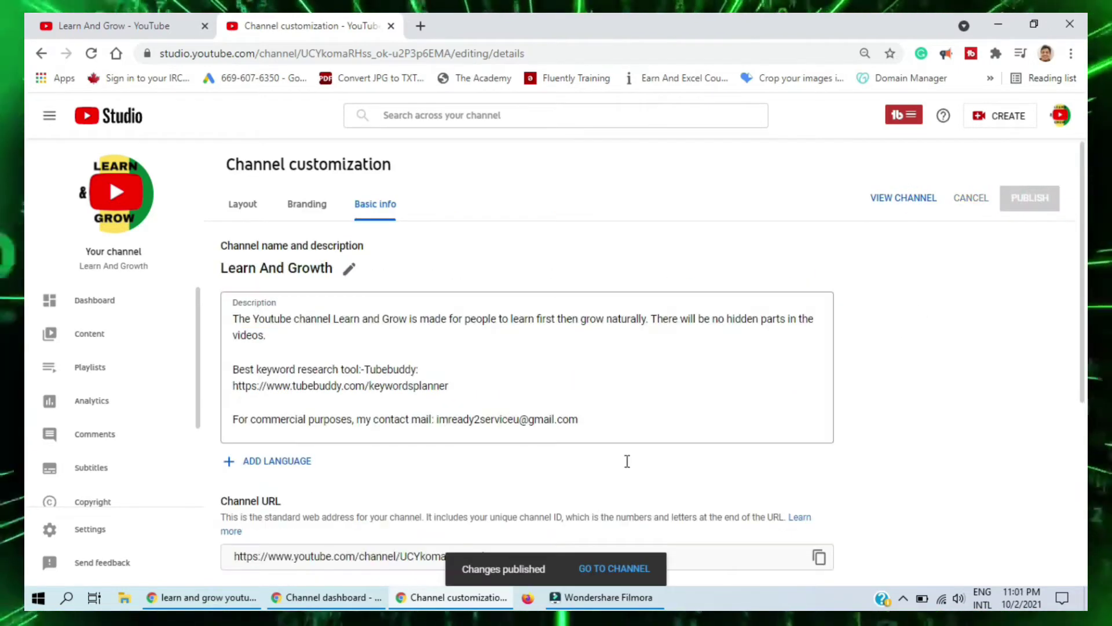
click(616, 570)
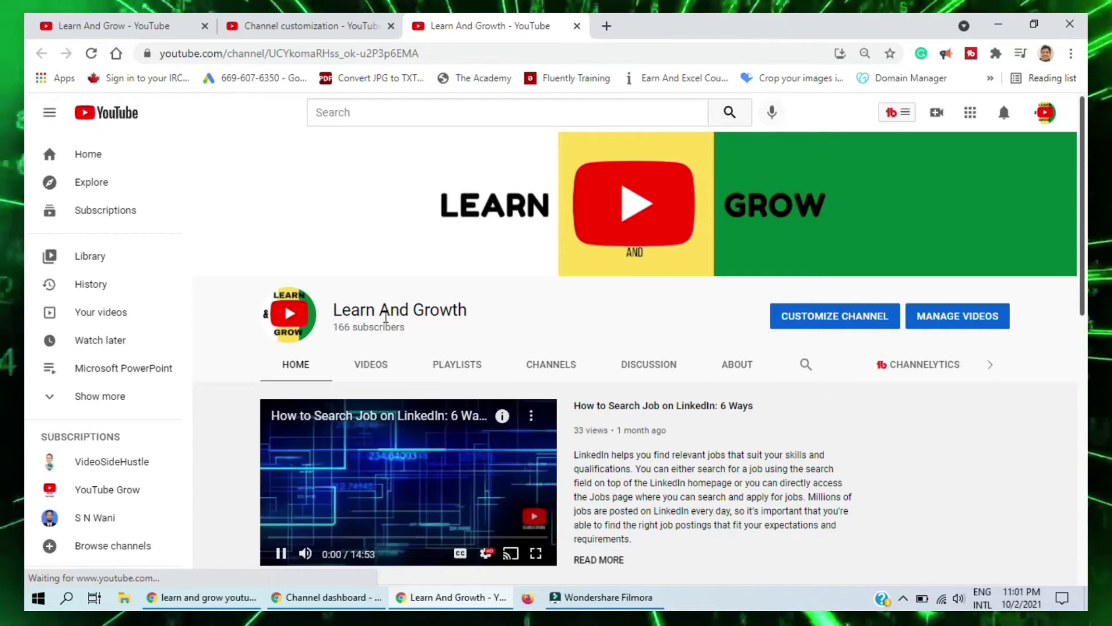
Pause the trailer on the renamed channel, then return to Studio's Custom URL field.
click(281, 554)
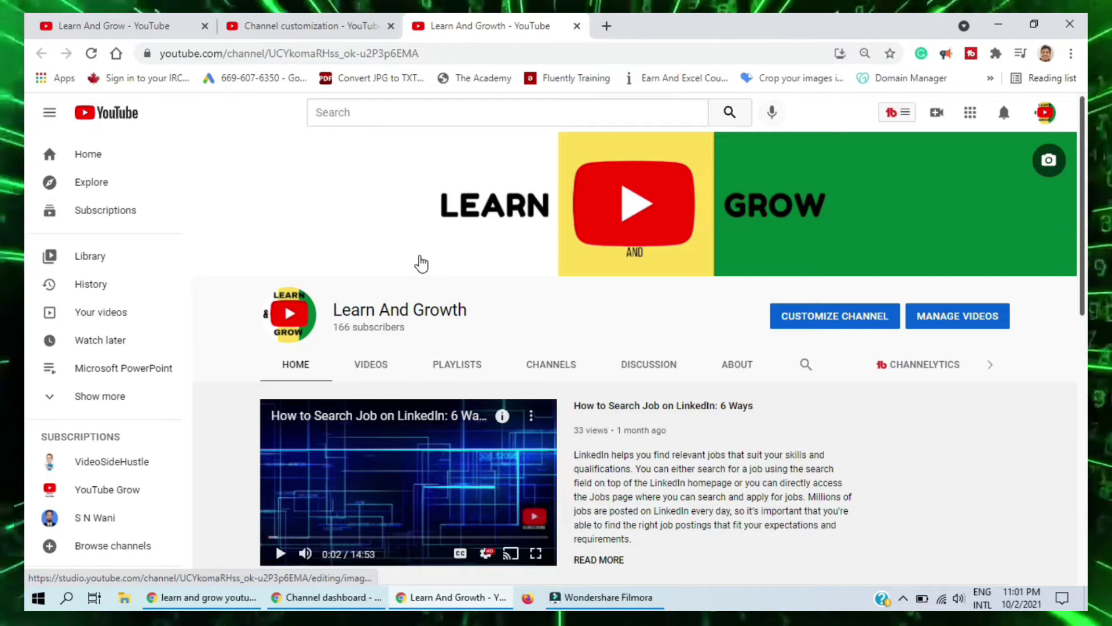
click(313, 25)
scroll(599, 273, down, 4)
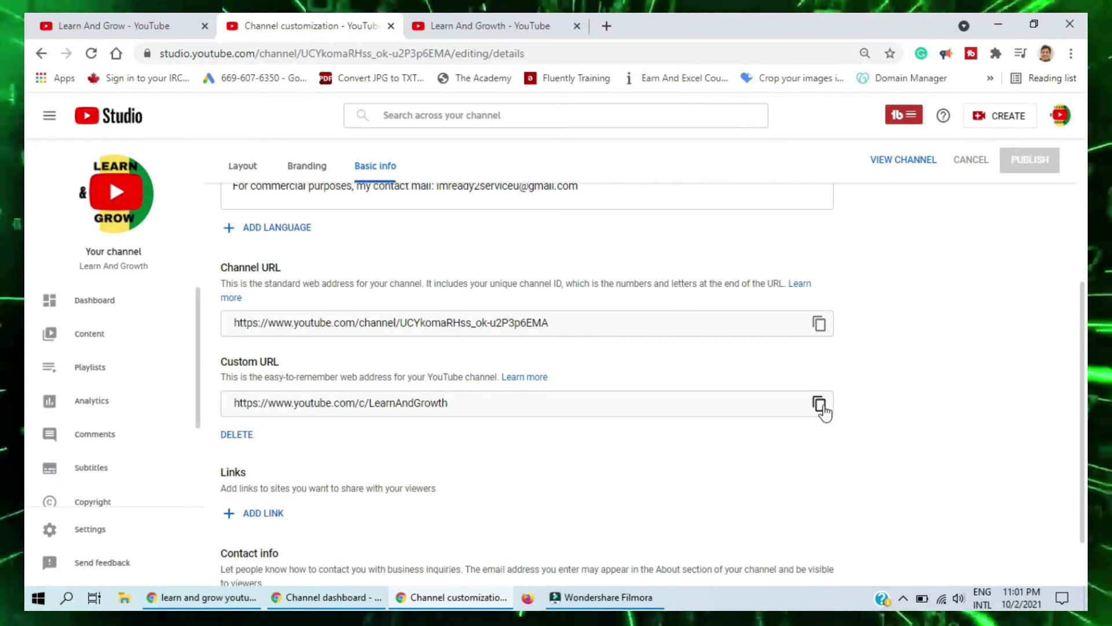
Copy the custom URL and open a new blank browser tab.
click(820, 405)
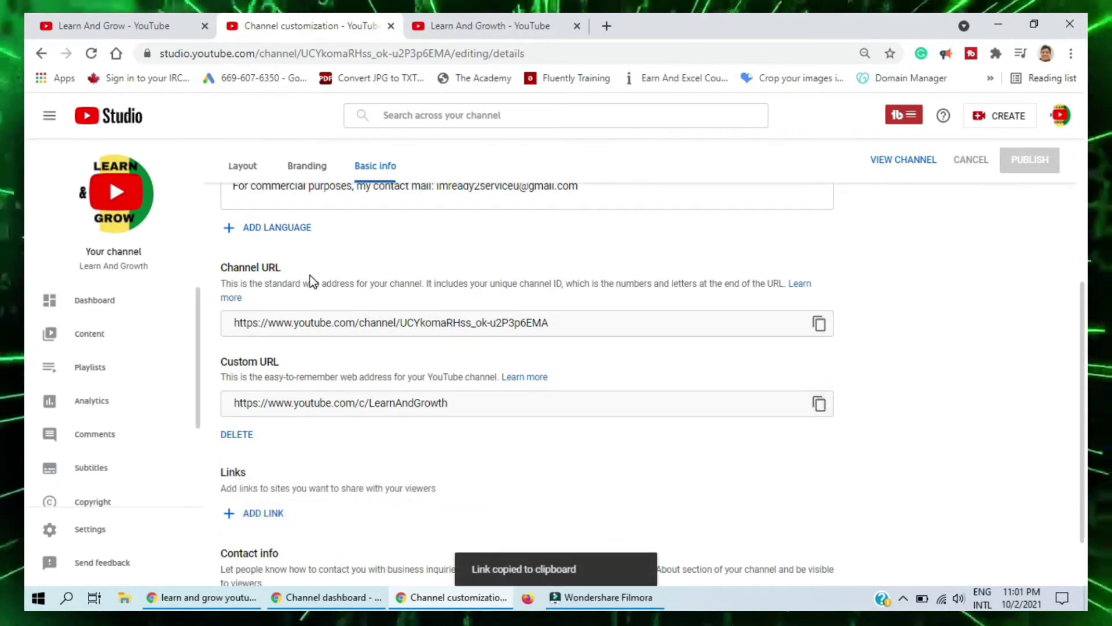
scroll(353, 265, up, 3)
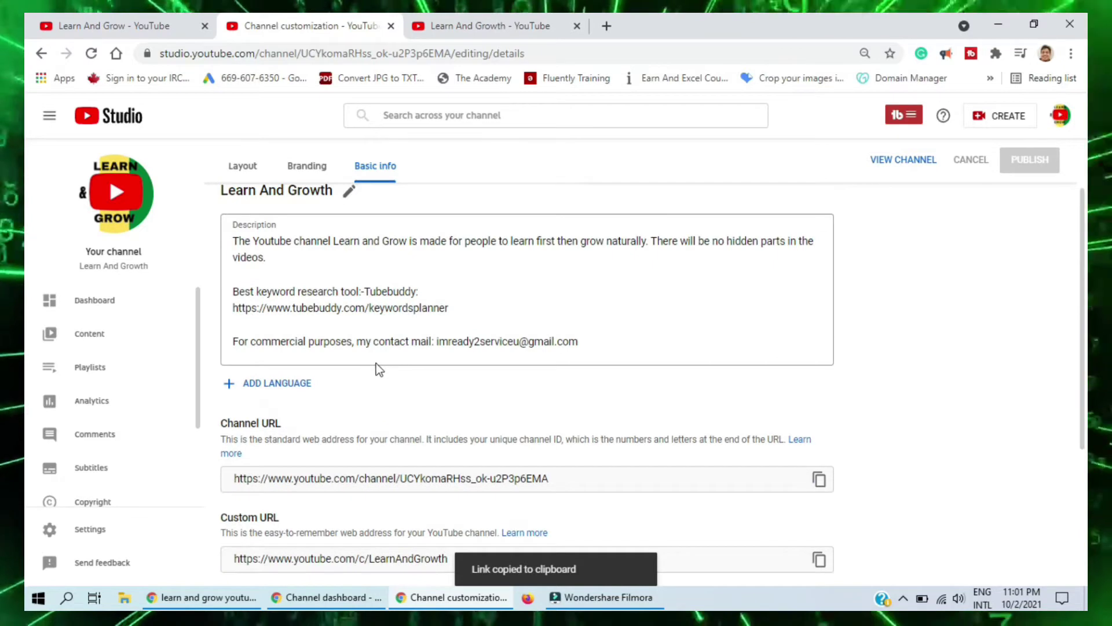
scroll(384, 348, up, 2)
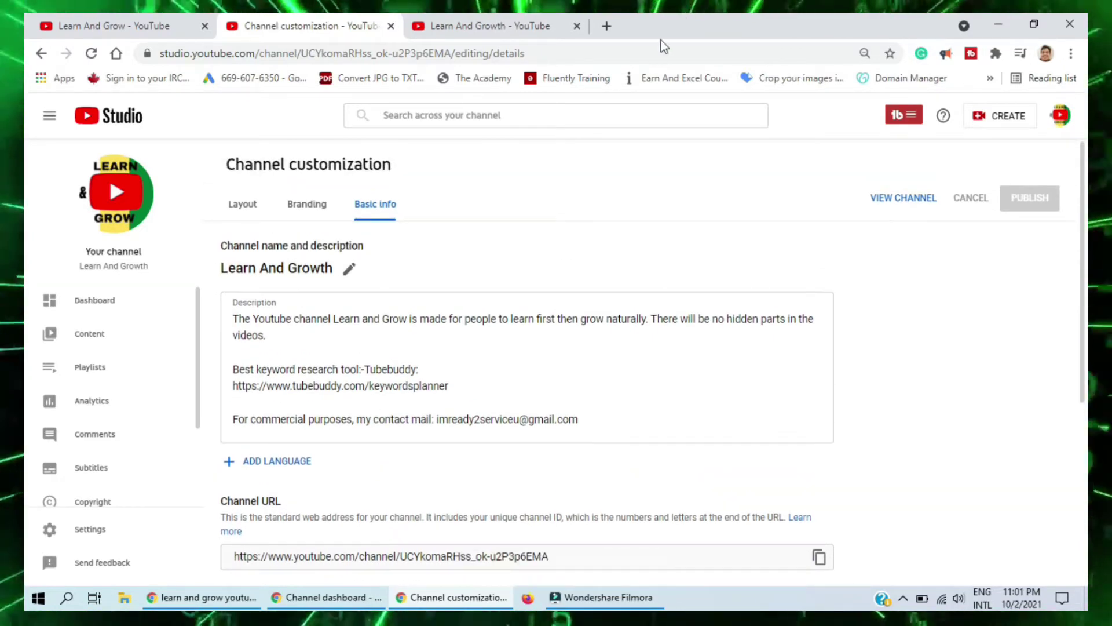
click(608, 26)
right_click(611, 26)
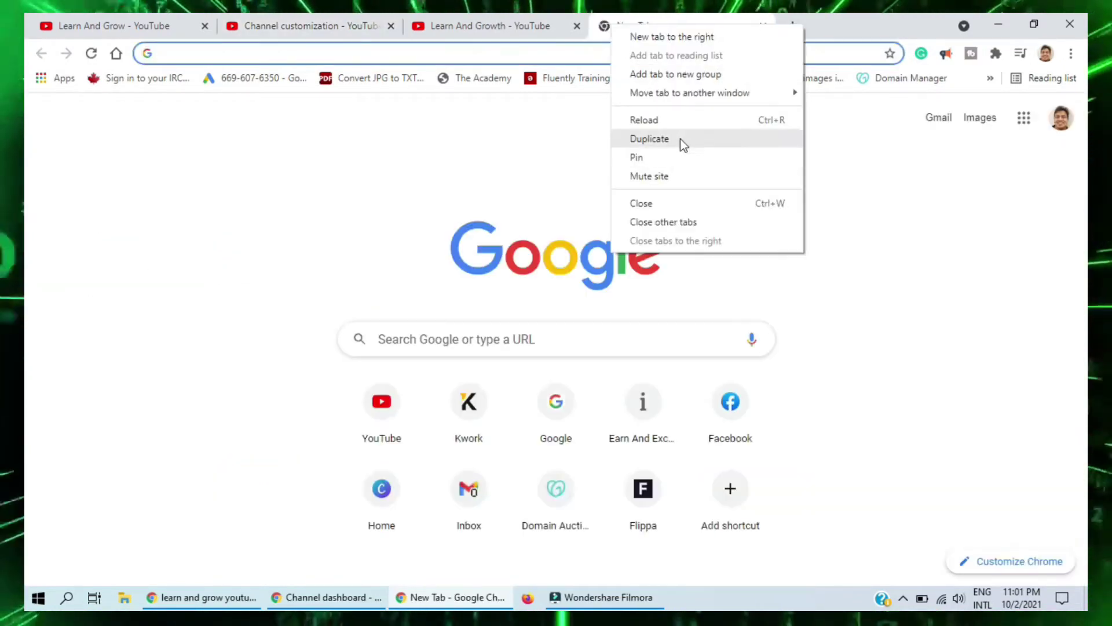
click(435, 13)
click(329, 17)
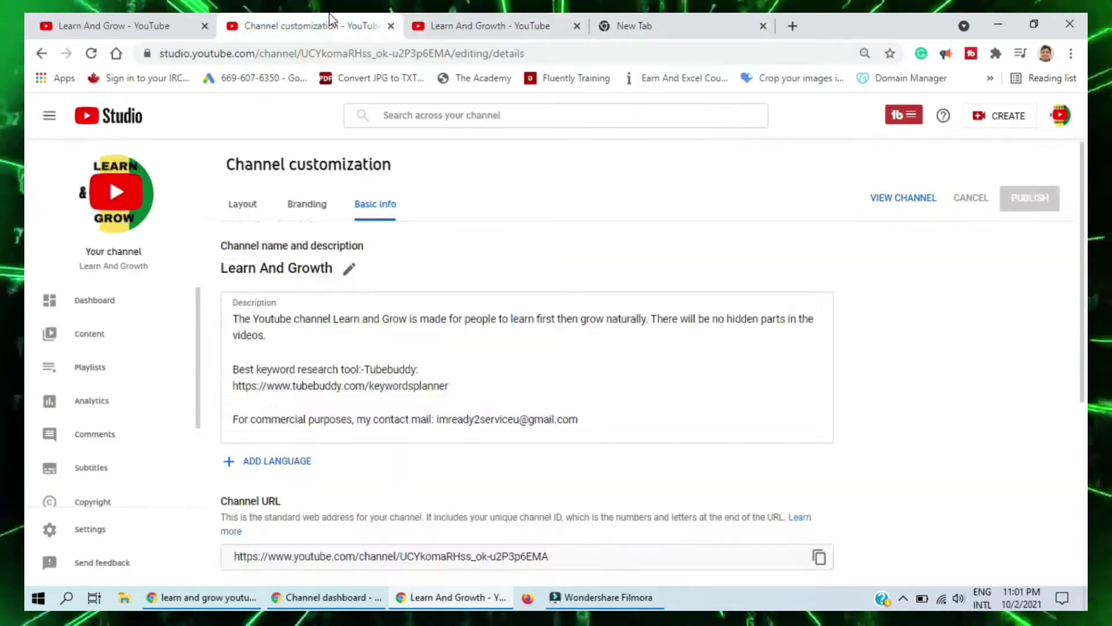
scroll(405, 406, down, 4)
Paste youtube.com/c/LearnAndGrowth into the new tab and load it, getting a 404 again.
click(819, 404)
click(489, 25)
click(634, 25)
click(380, 50)
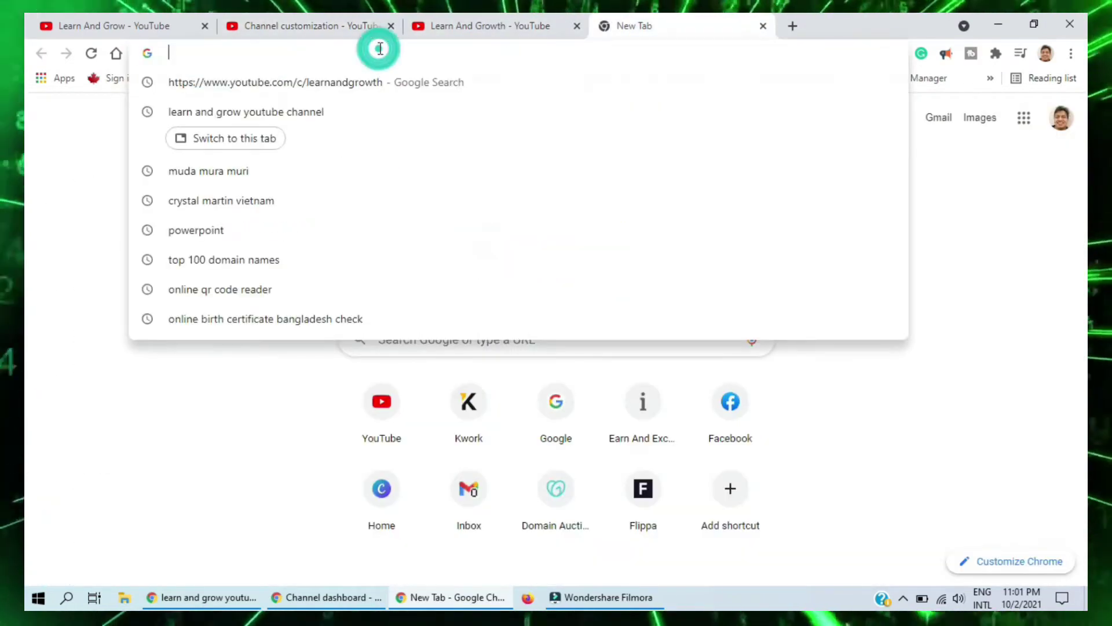
right_click(380, 50)
click(439, 152)
drag(309, 50, 392, 58)
key(Return)
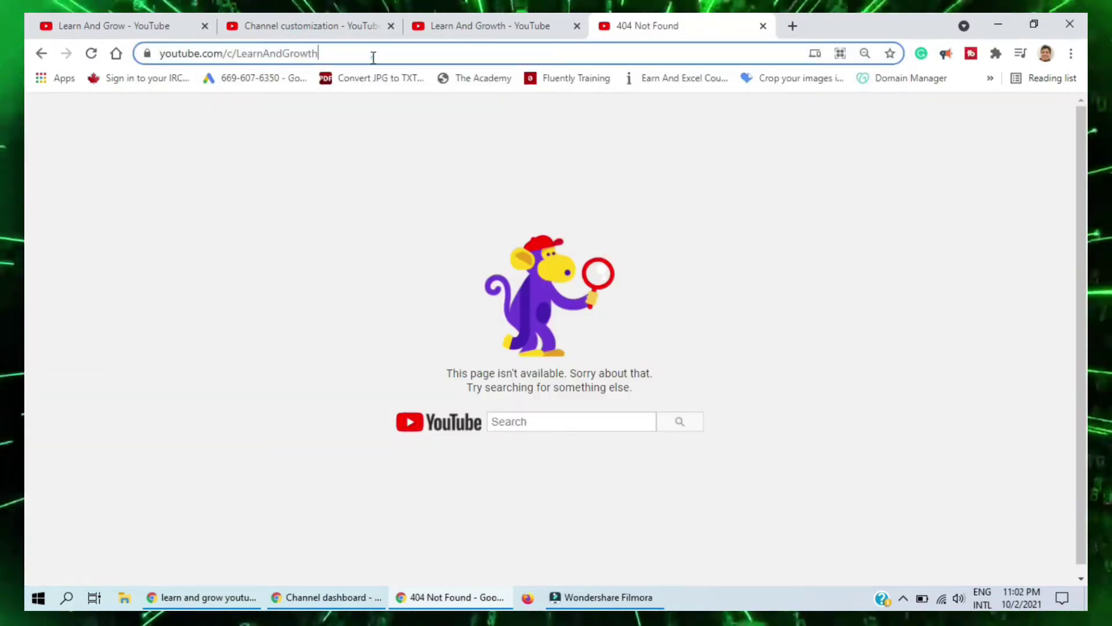
click(373, 53)
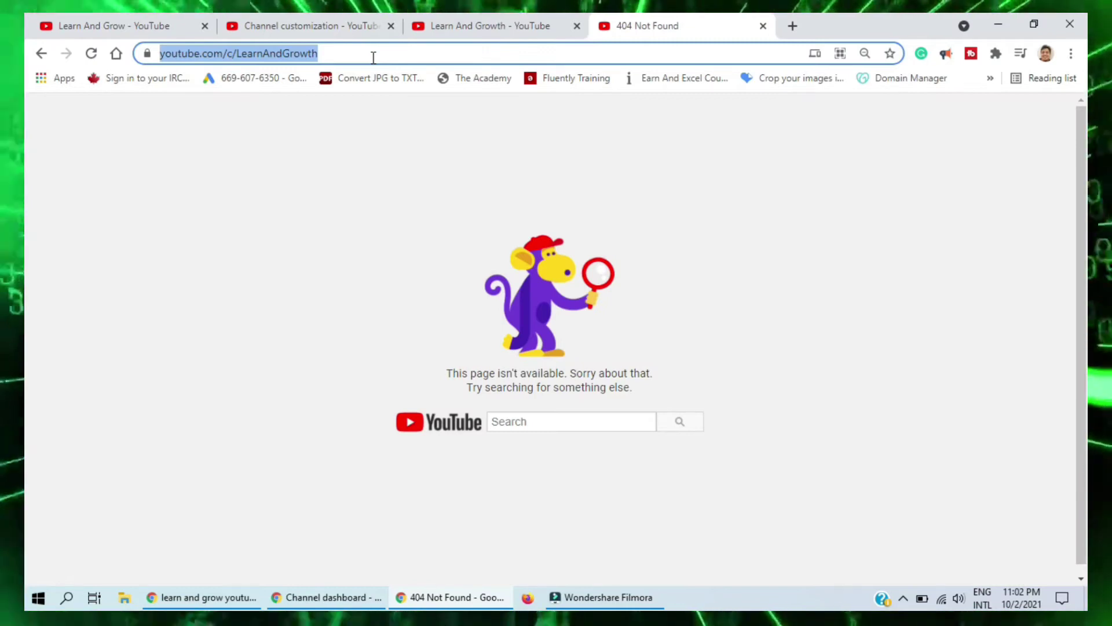
key(Return)
Choose DELETE on the custom URL and open the YouTube custom URL entry in Google Account.
click(307, 25)
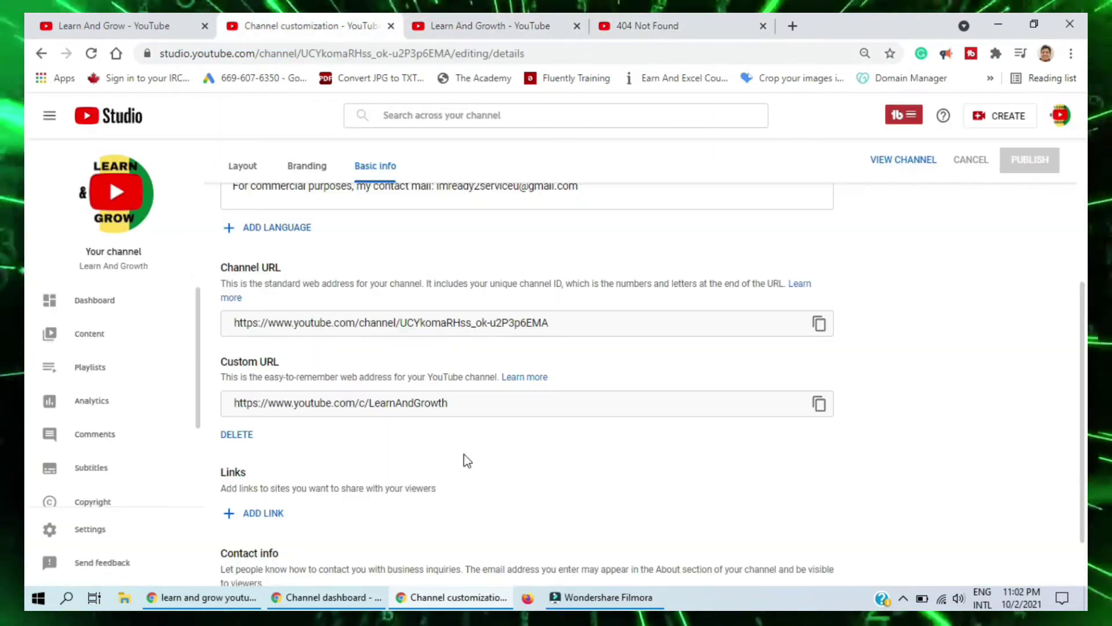
click(236, 435)
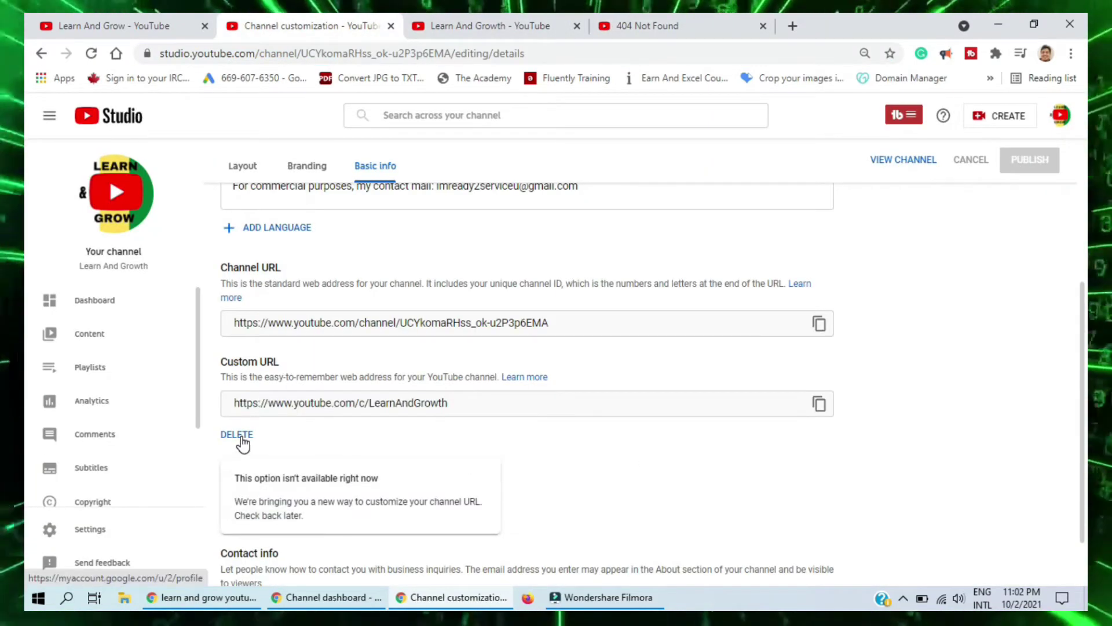
click(242, 441)
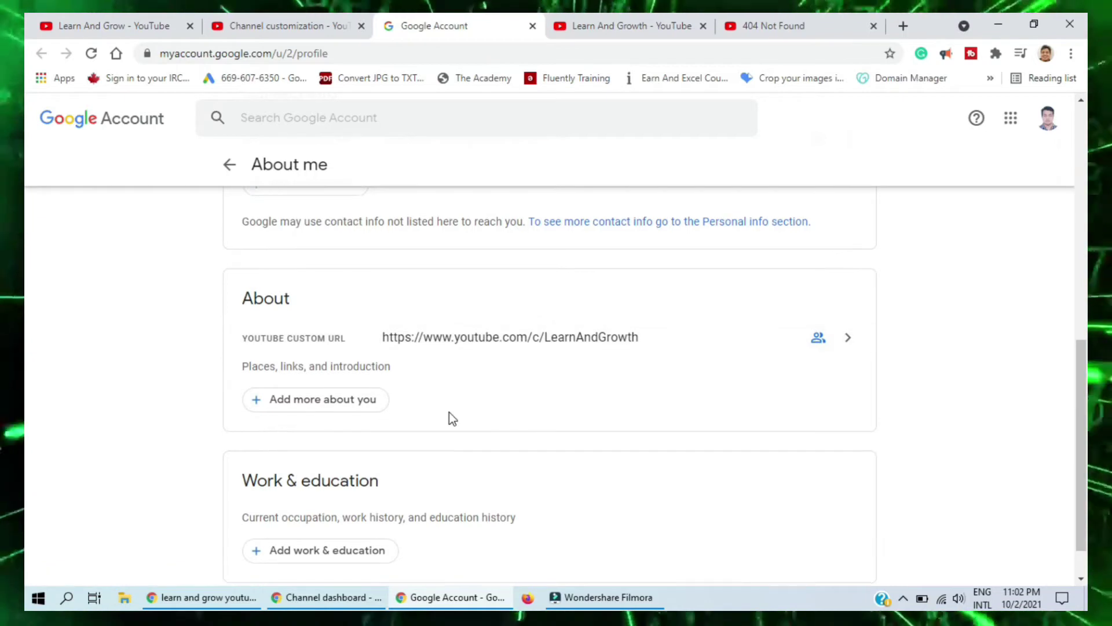
scroll(449, 412, down, 1)
click(511, 290)
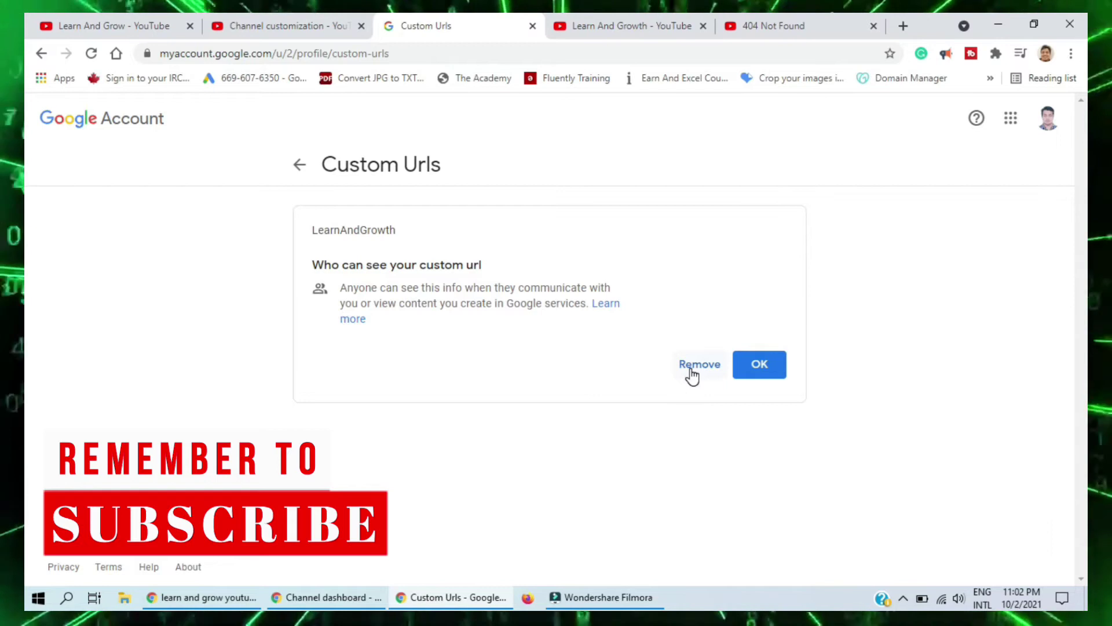
Reopen the custom URL entry and read the help article on who can see it.
click(770, 365)
scroll(681, 387, down, 4)
scroll(681, 387, down, 3)
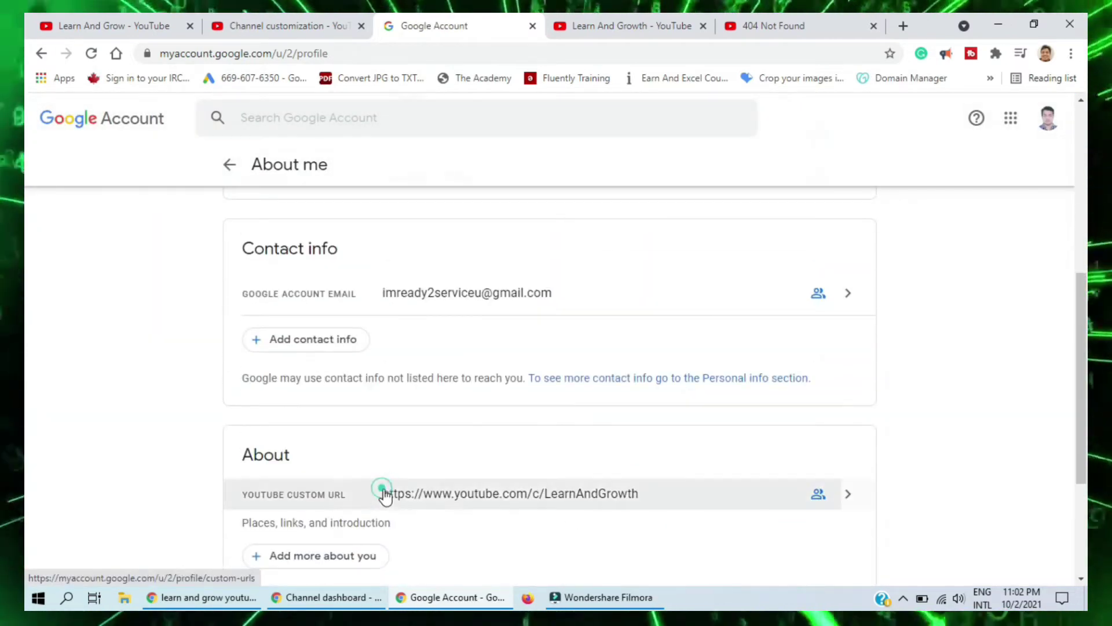
click(483, 497)
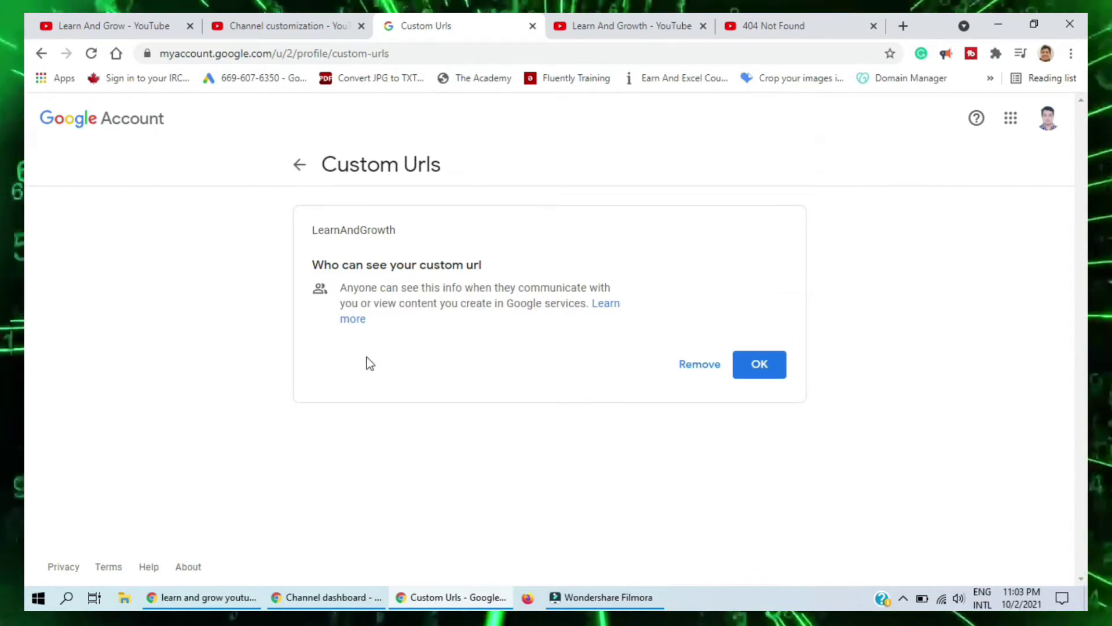
click(356, 319)
scroll(397, 377, down, 4)
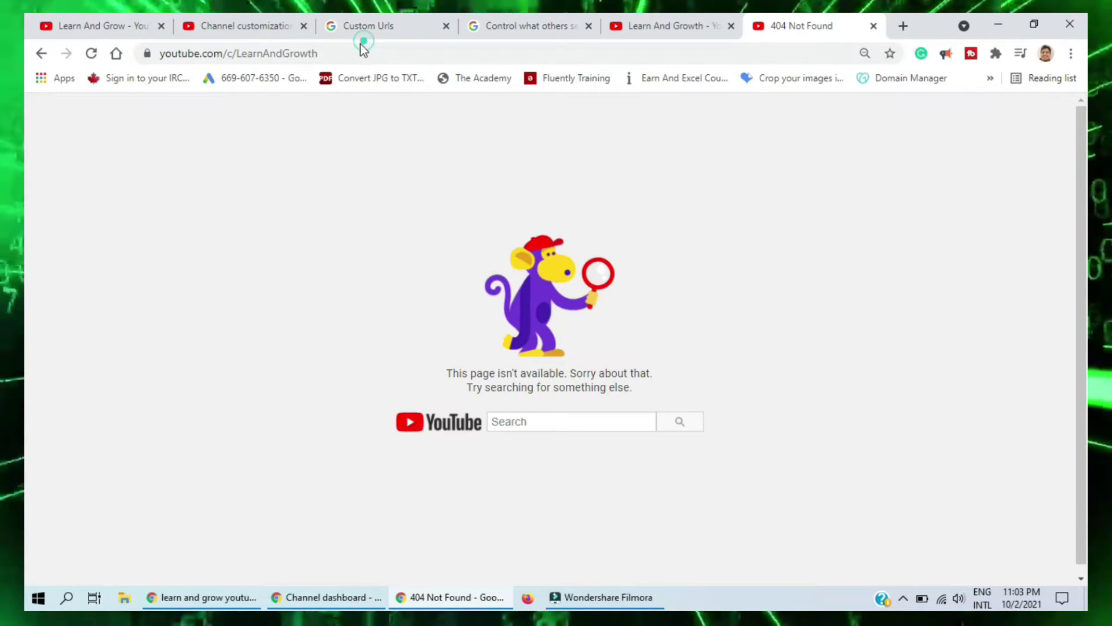
Copy the channel's custom URL and load it in a new browser tab.
click(345, 48)
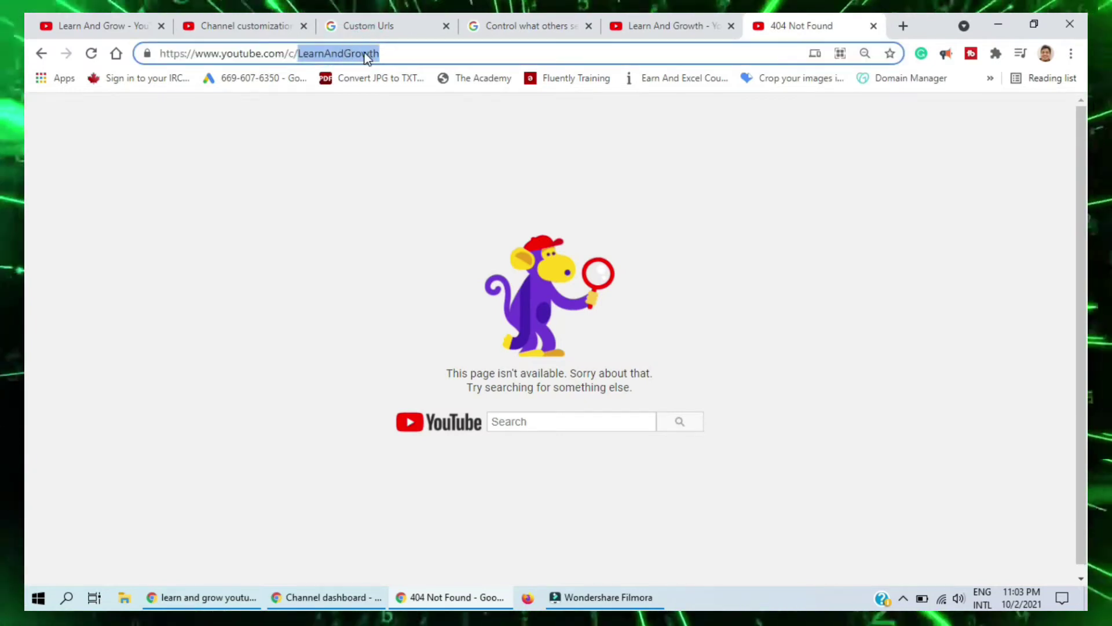
click(903, 27)
key(ctrl+v)
key(Return)
Search YouTube for LearnAndGrowth and browse the other Learn and Growth channels listed.
click(415, 423)
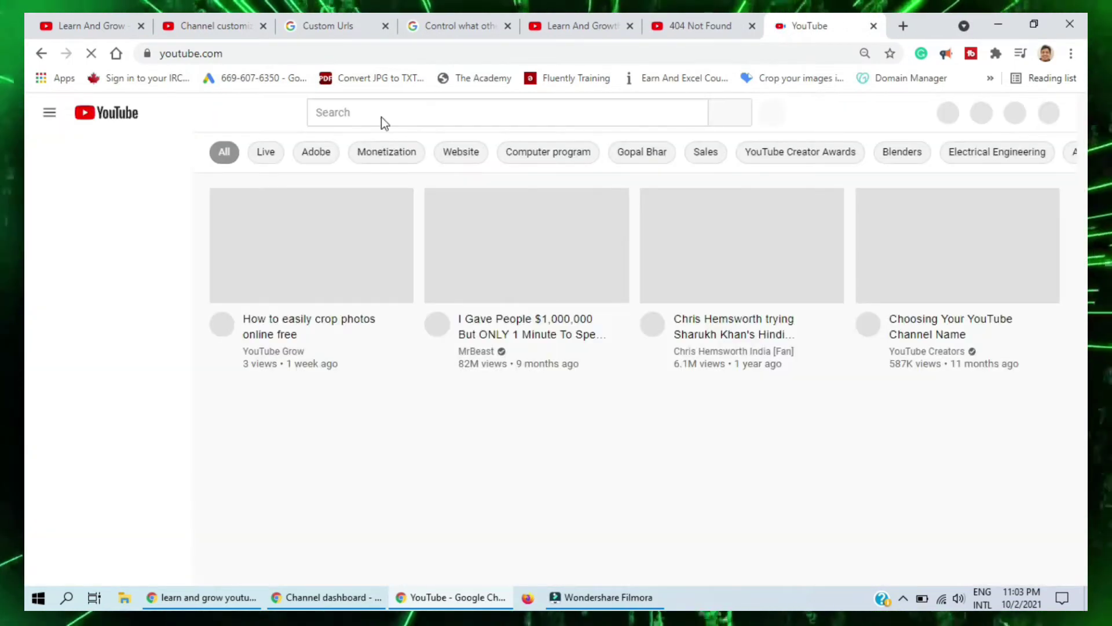
click(371, 111)
key(ctrl+v)
key(Return)
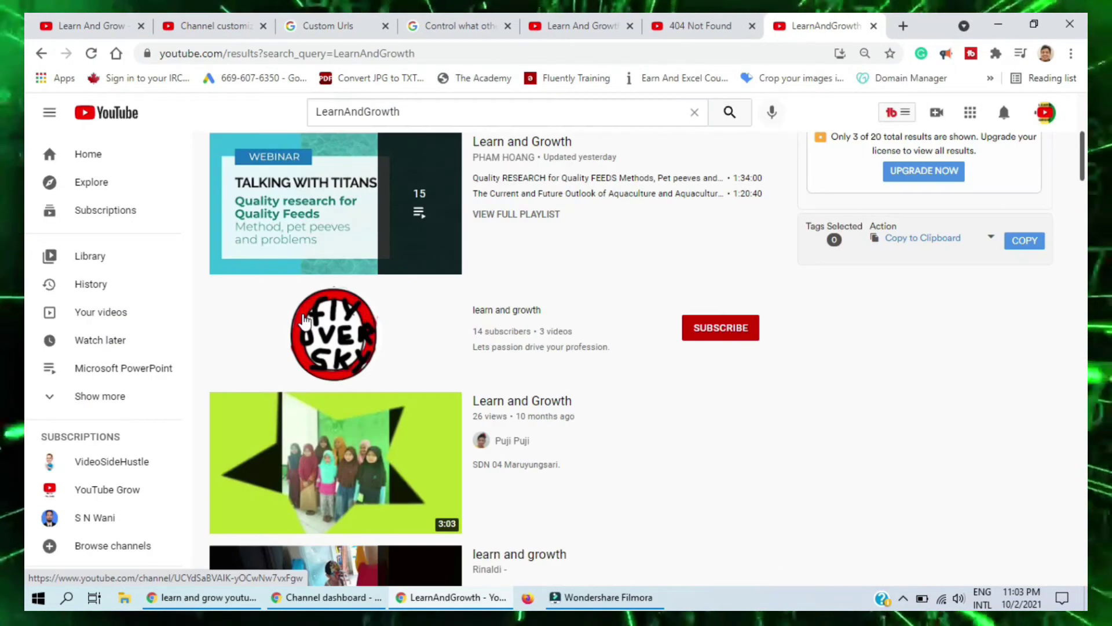
scroll(306, 320, down, 3)
scroll(306, 320, down, 5)
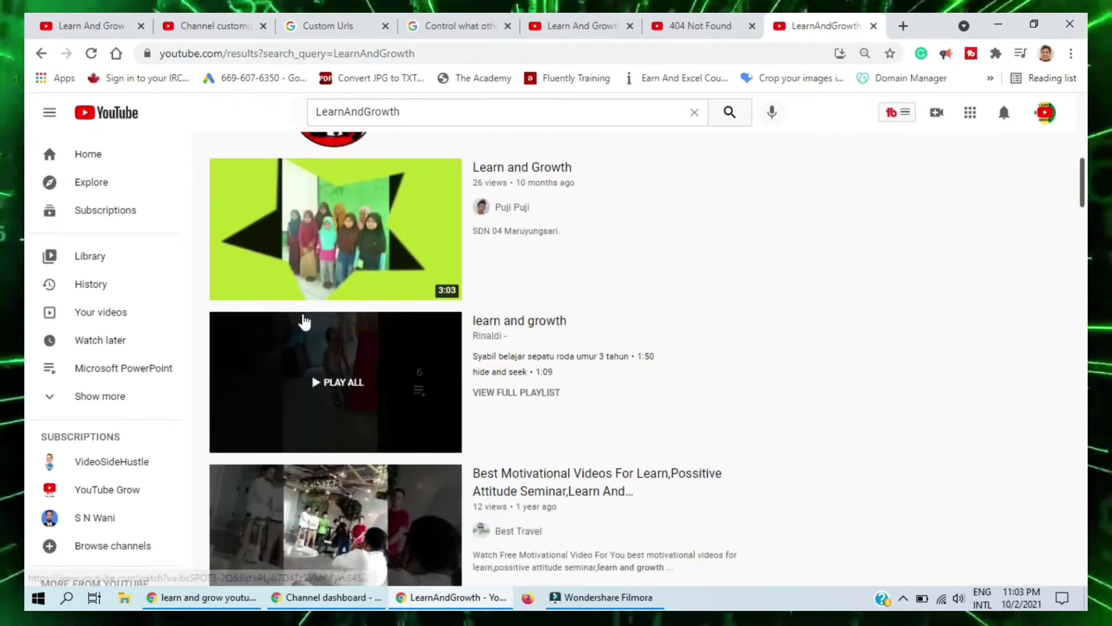
scroll(304, 319, down, 4)
scroll(302, 317, down, 4)
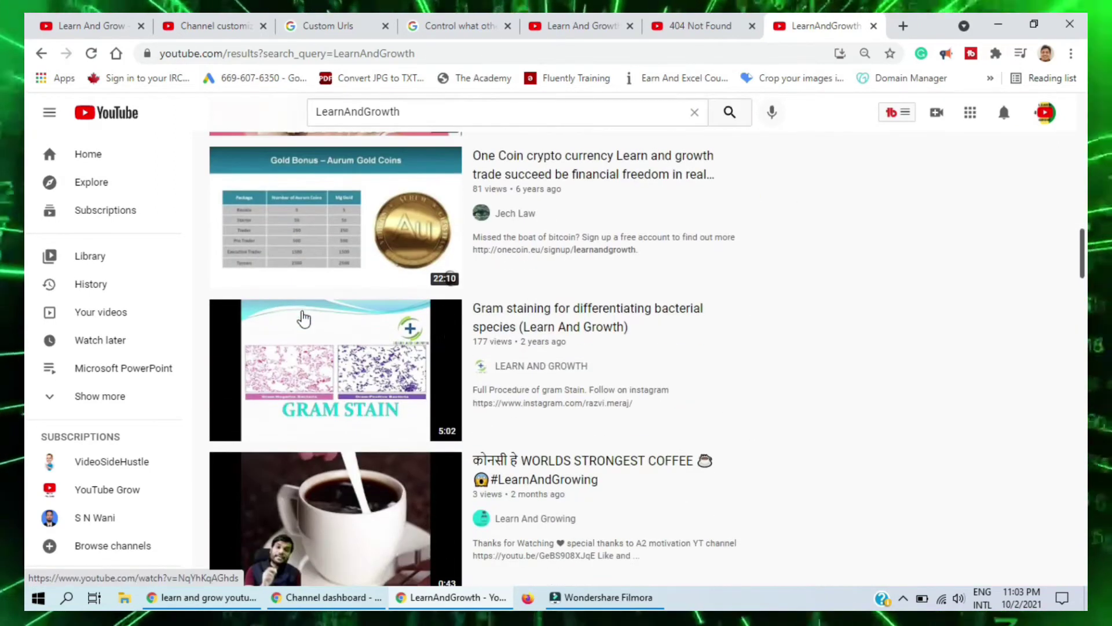
scroll(305, 312, down, 2)
scroll(324, 319, up, 13)
scroll(329, 322, up, 5)
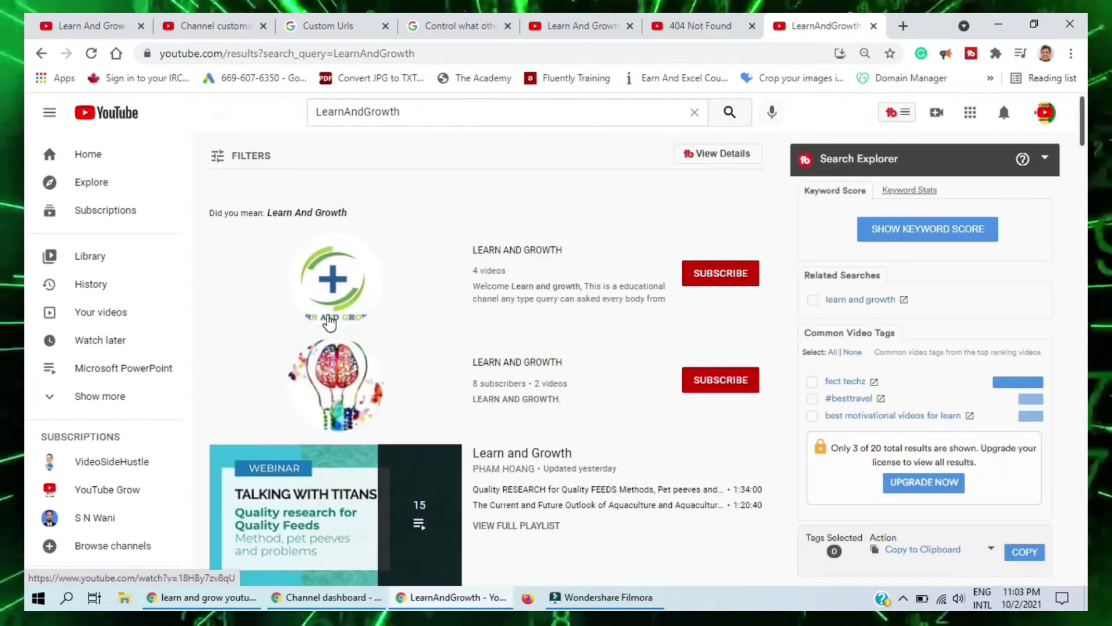
Check the 404 page and search results tabs, then return to the Learn And Growth channel page.
click(716, 29)
click(806, 23)
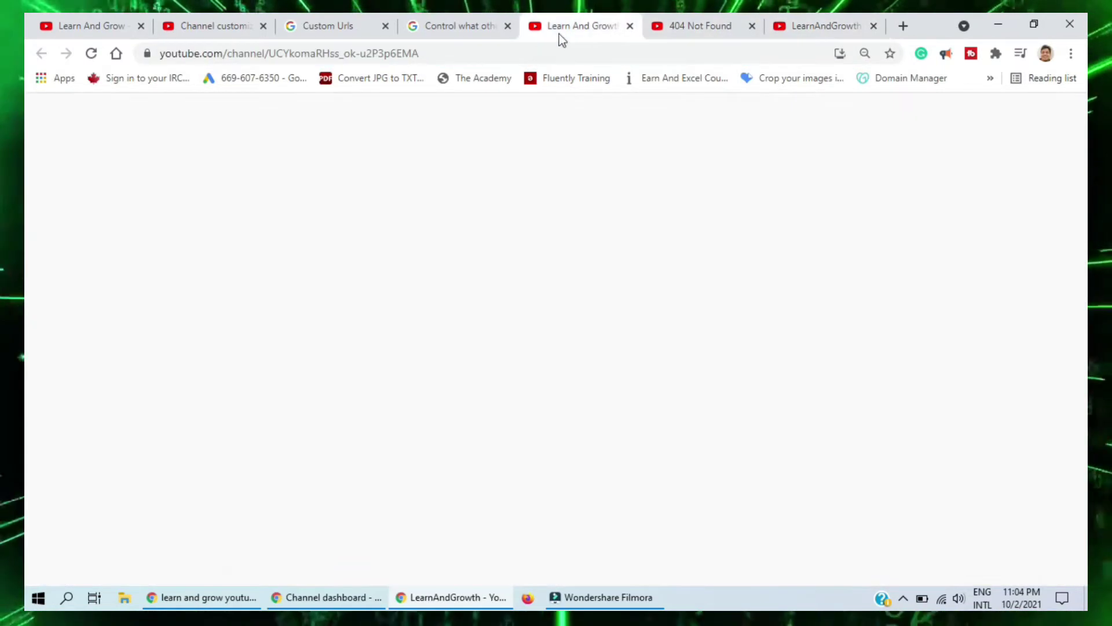
click(579, 25)
Open the YouTube custom URL entry in Google Account's About me settings.
click(208, 26)
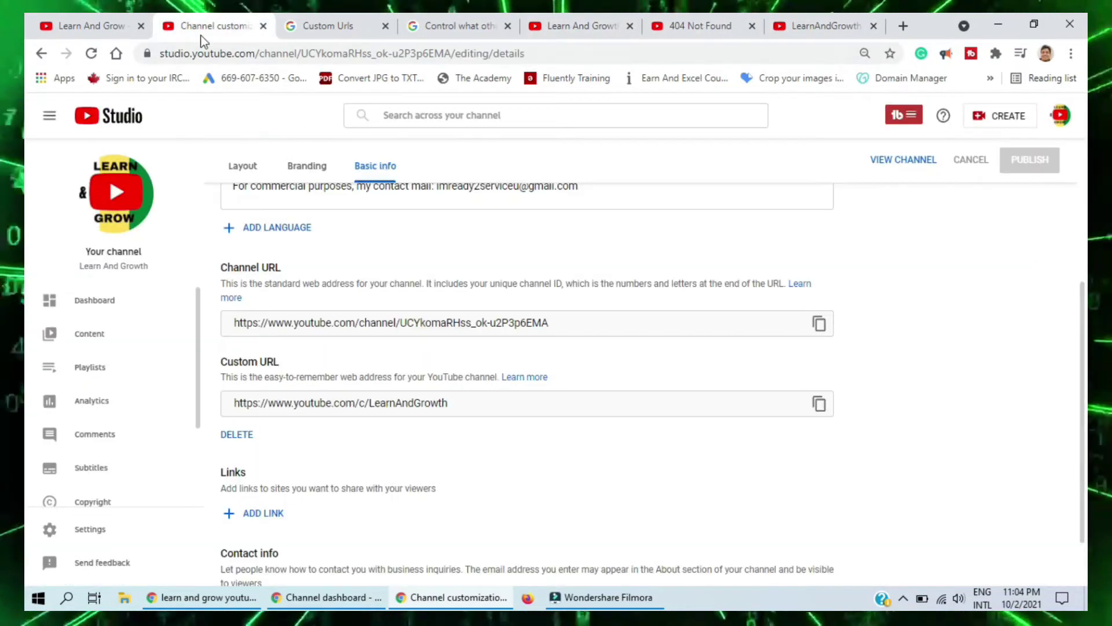
mouse_move(244, 444)
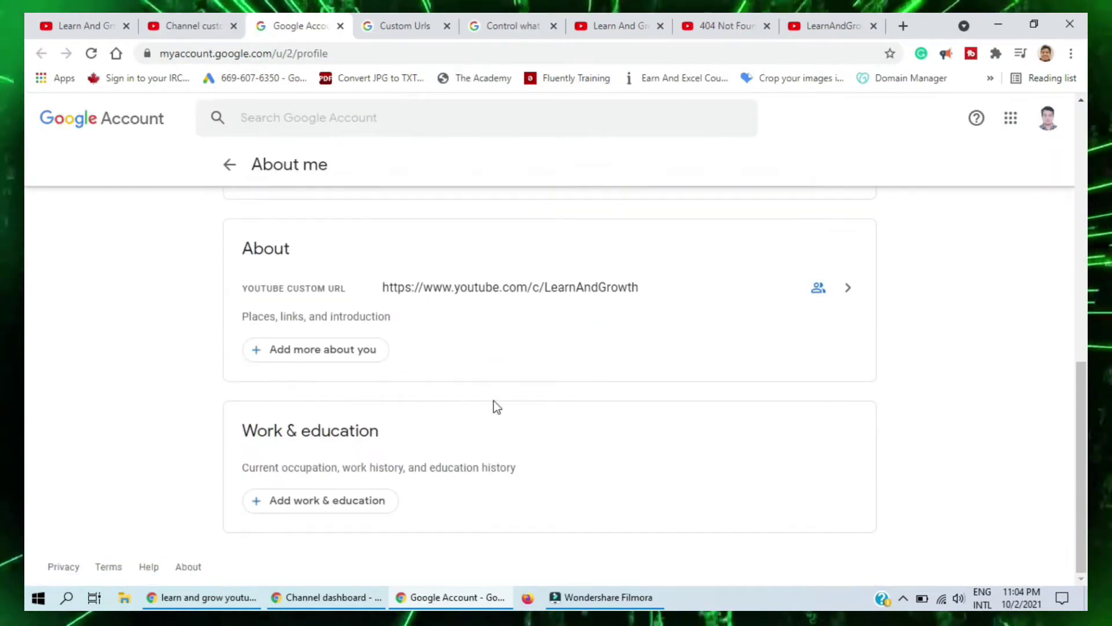
scroll(501, 400, up, 10)
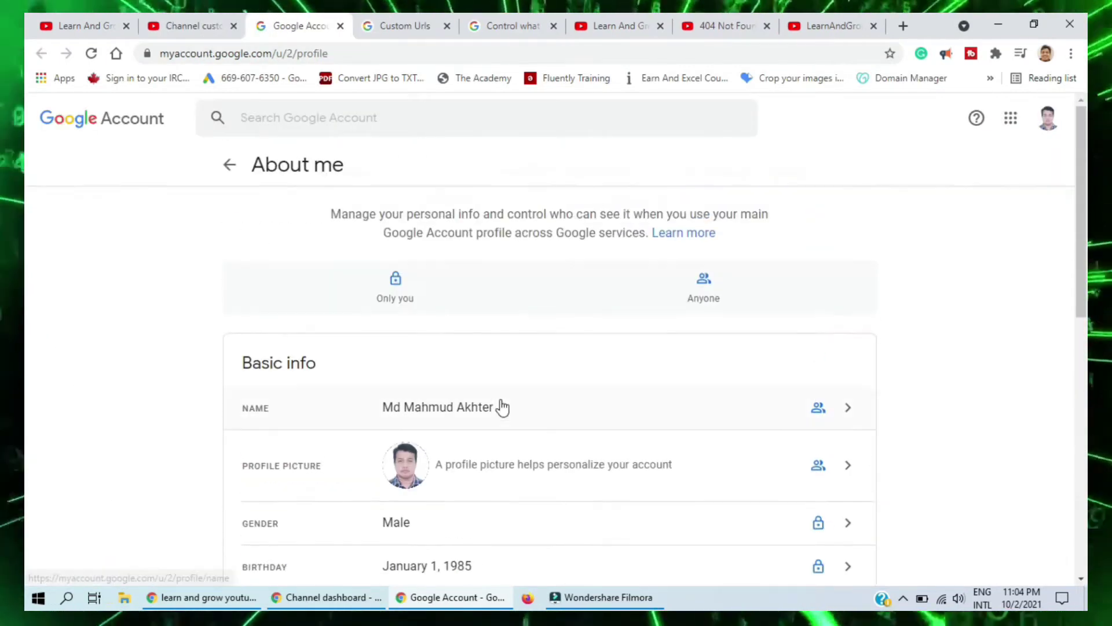
scroll(501, 406, down, 8)
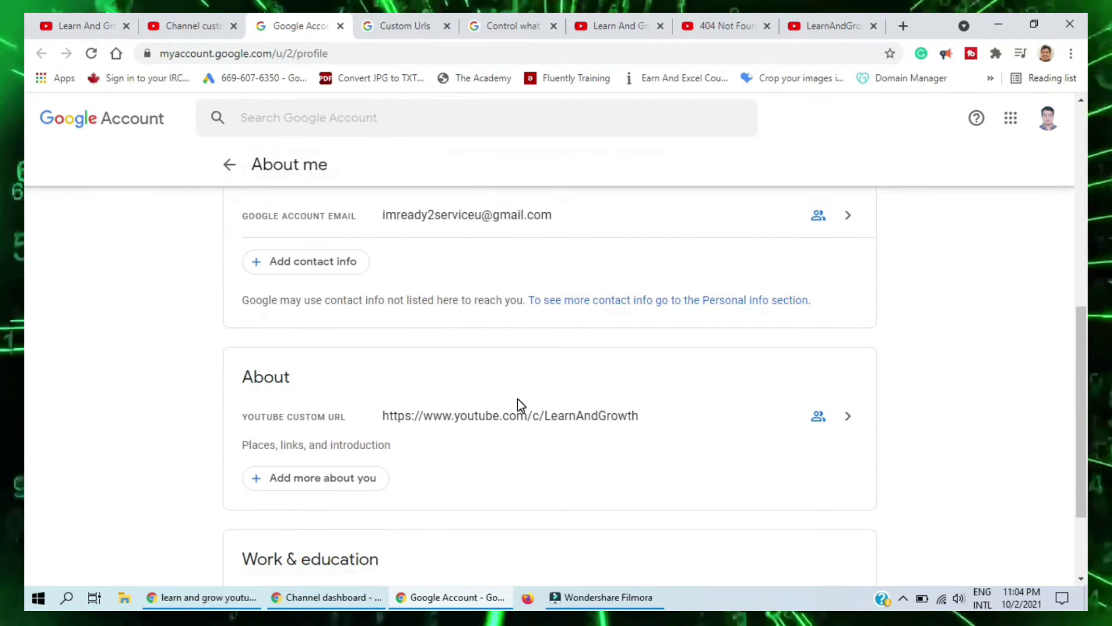
scroll(565, 438, down, 1)
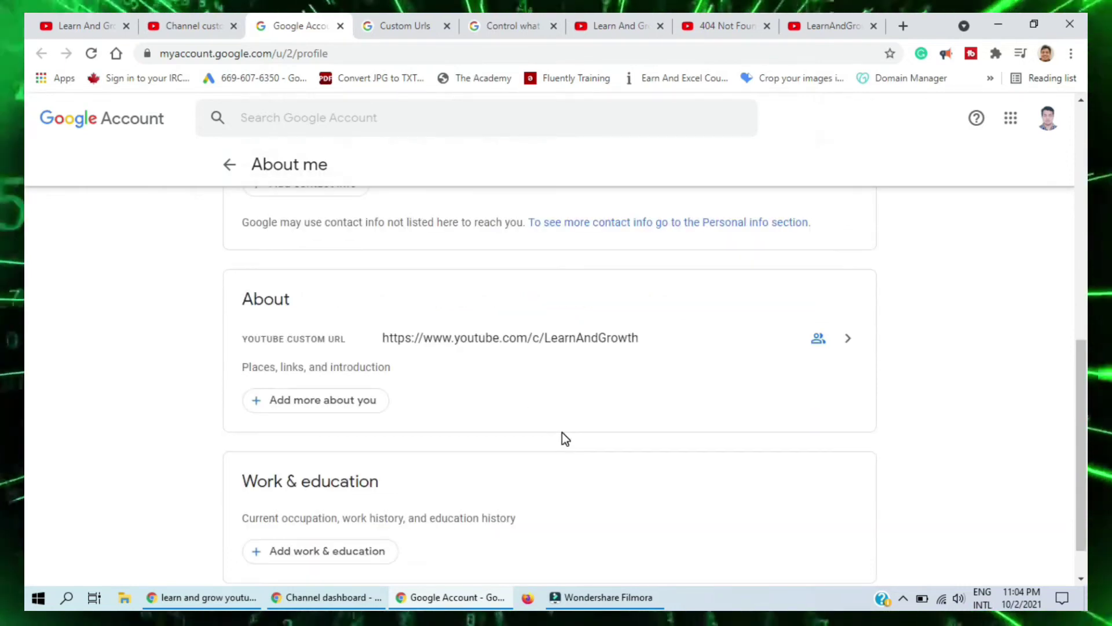
click(798, 340)
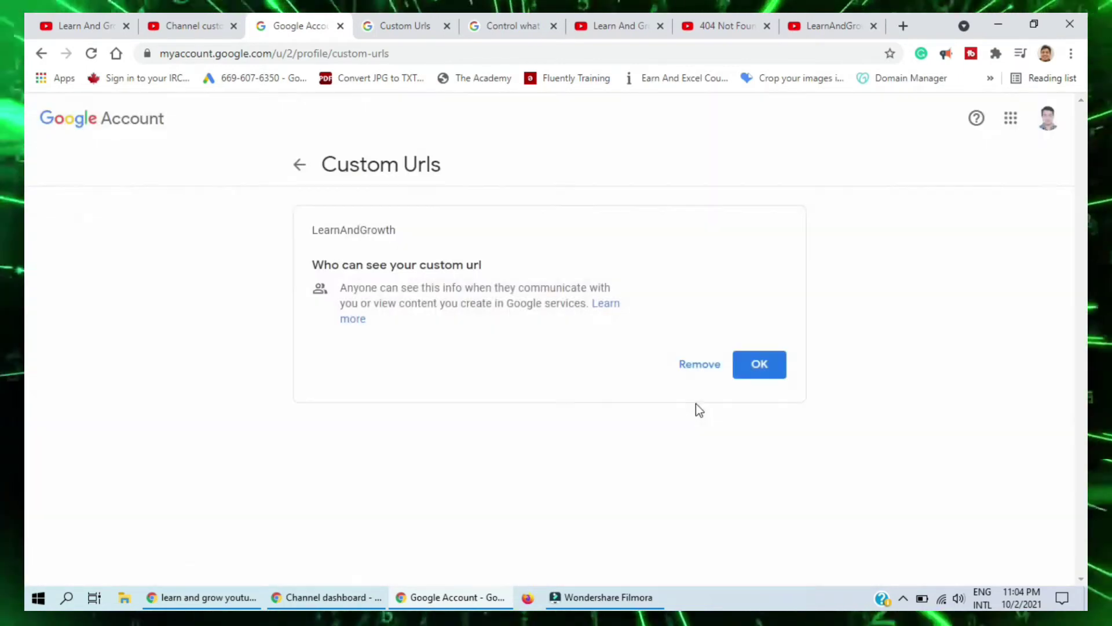
Remove the LearnAndGrowth custom URL, confirm it, and reload YouTube Studio's Basic info.
click(701, 365)
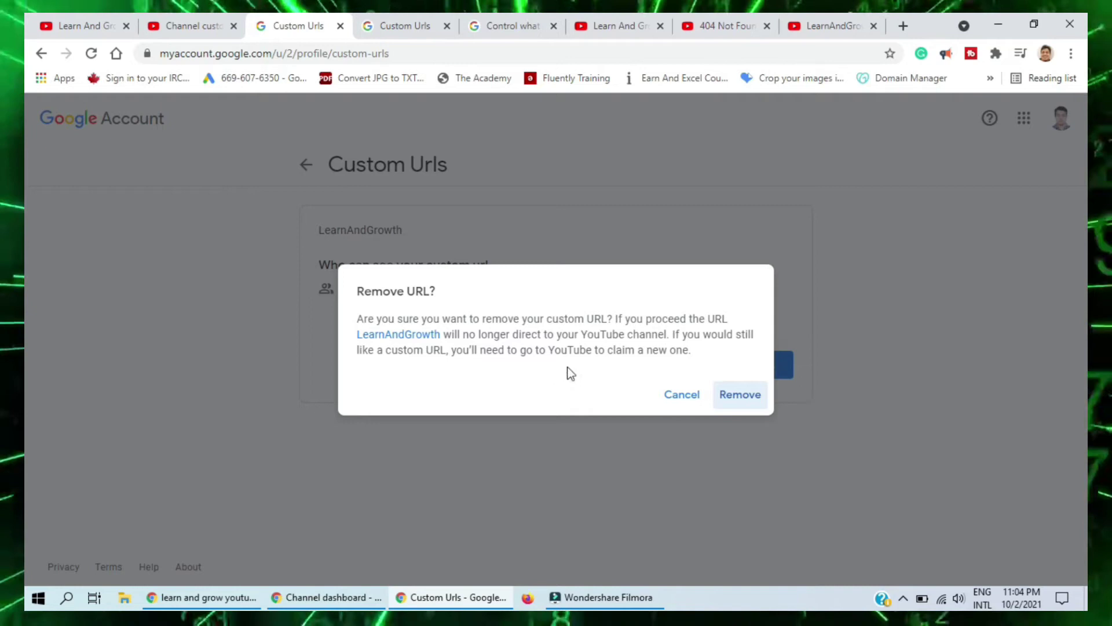
click(751, 399)
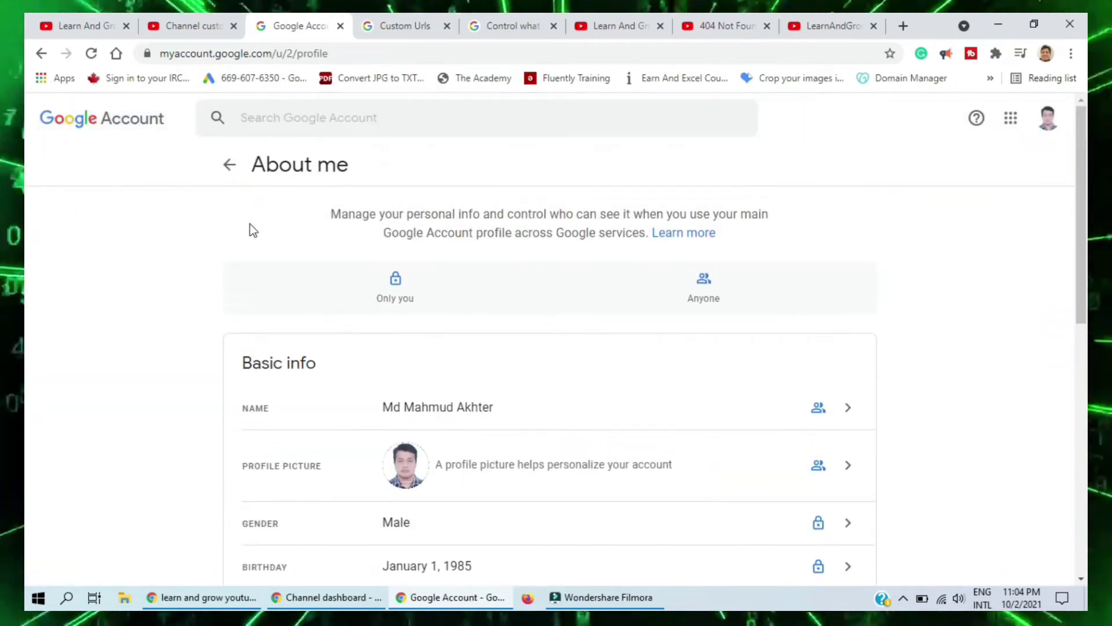
click(201, 19)
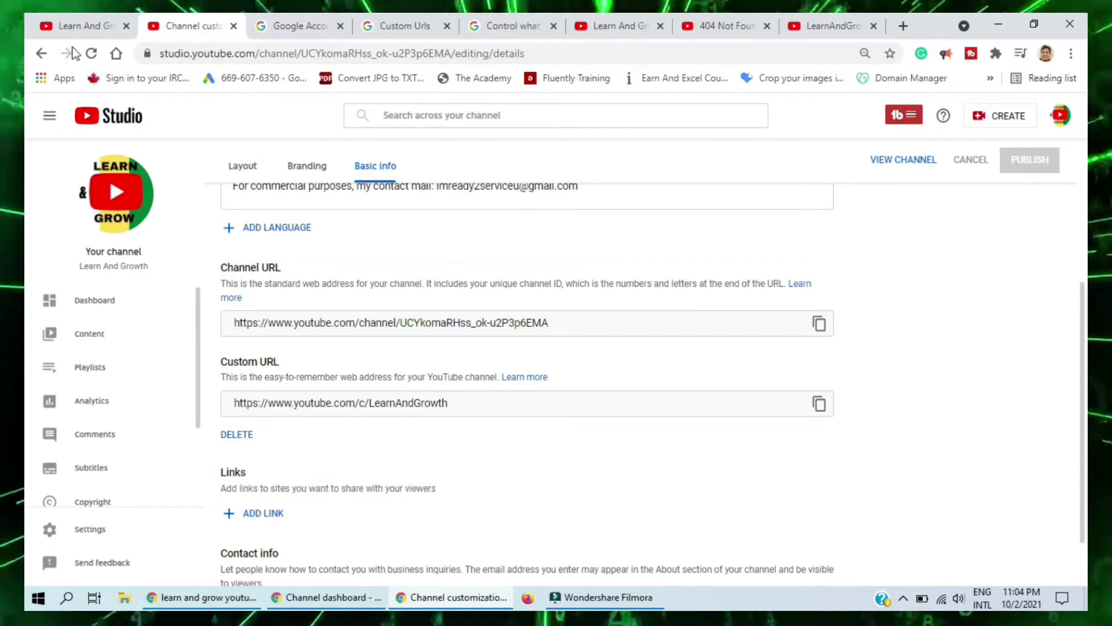
click(91, 52)
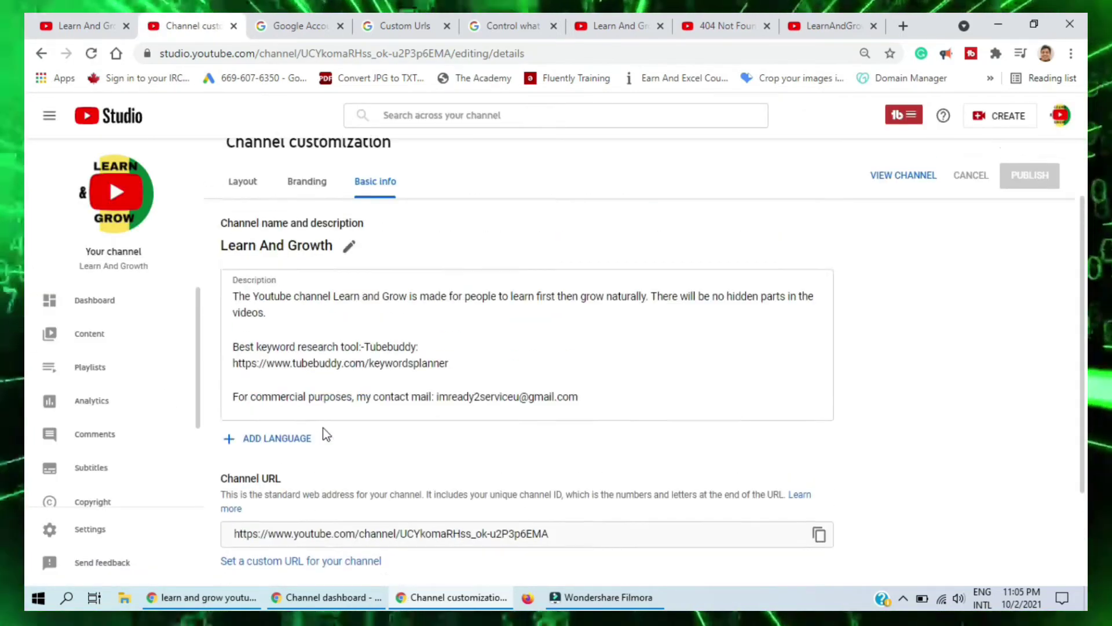
Check that Basic info now offers 'Set a custom URL', glancing at the channel home page.
scroll(330, 445, down, 1)
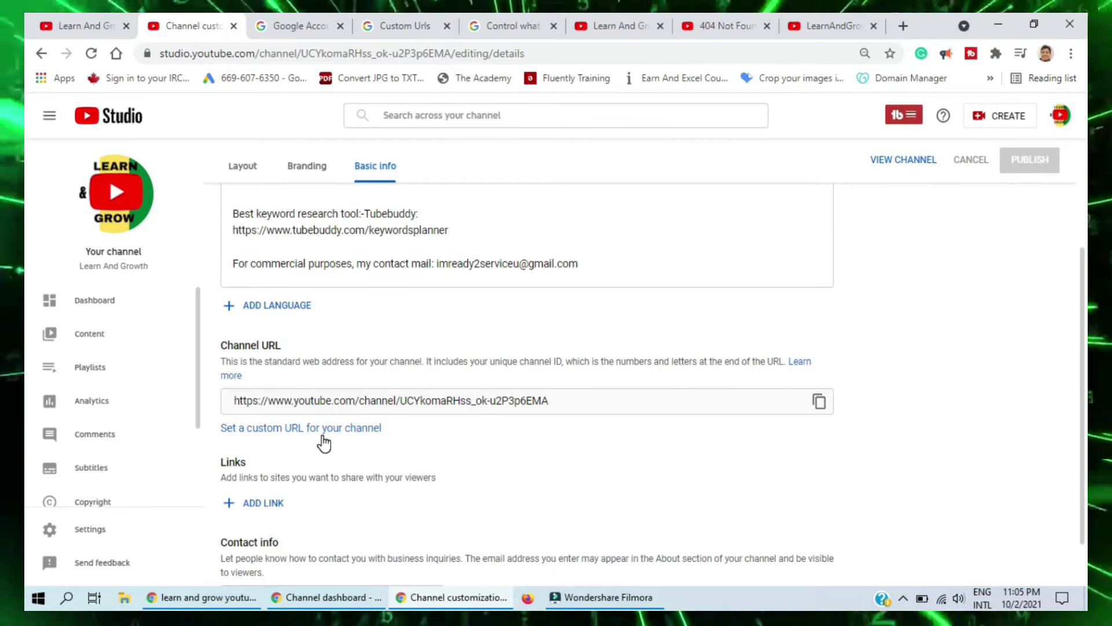
scroll(318, 445, up, 3)
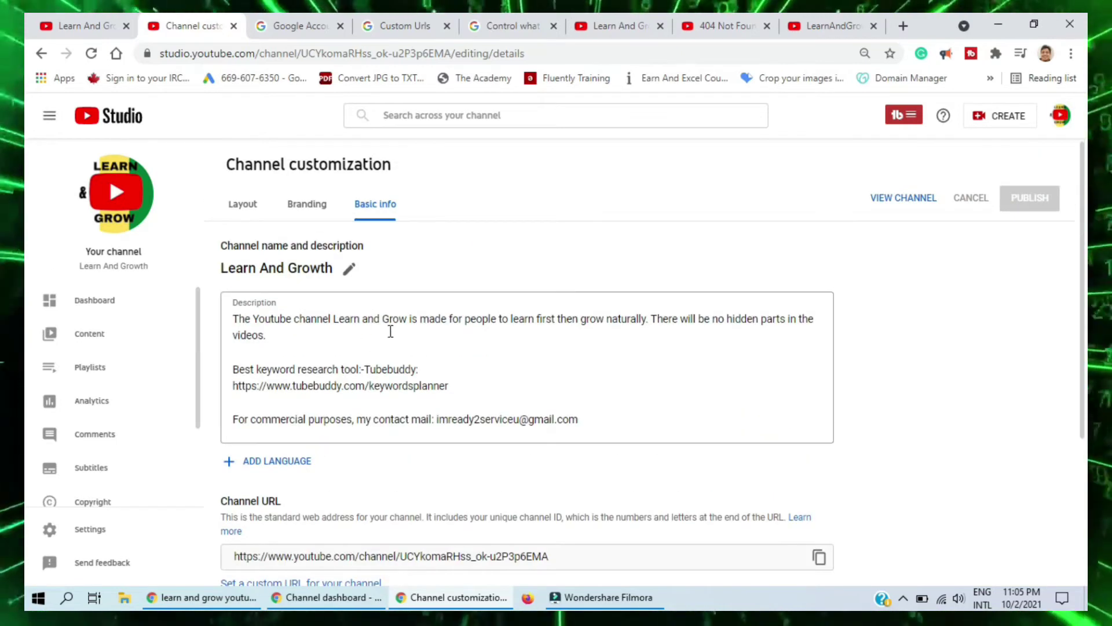
click(617, 26)
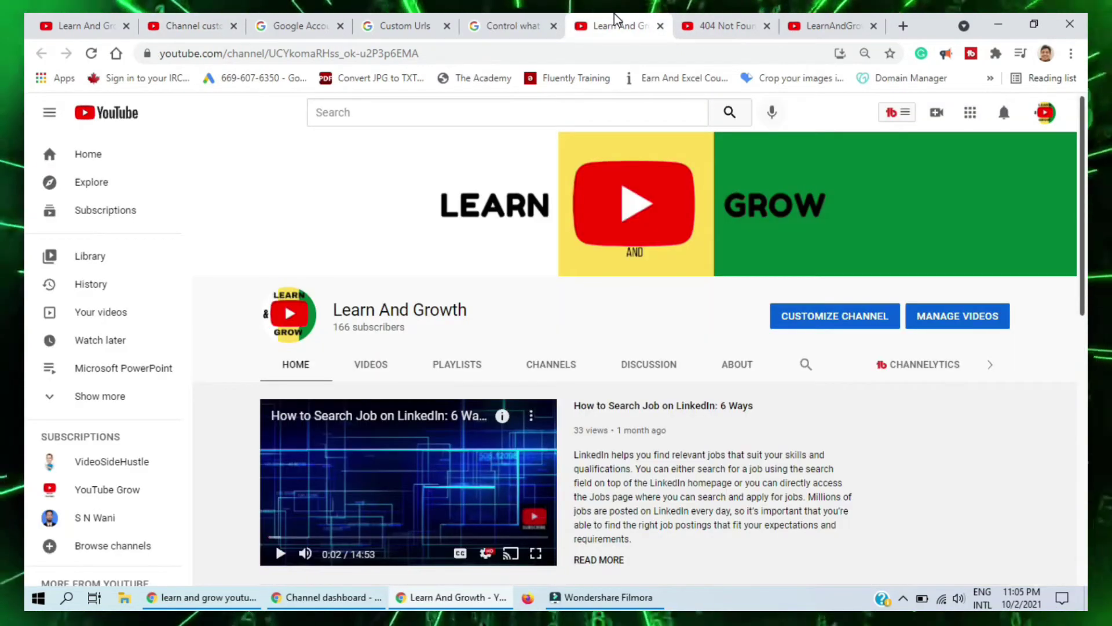
click(299, 27)
click(194, 26)
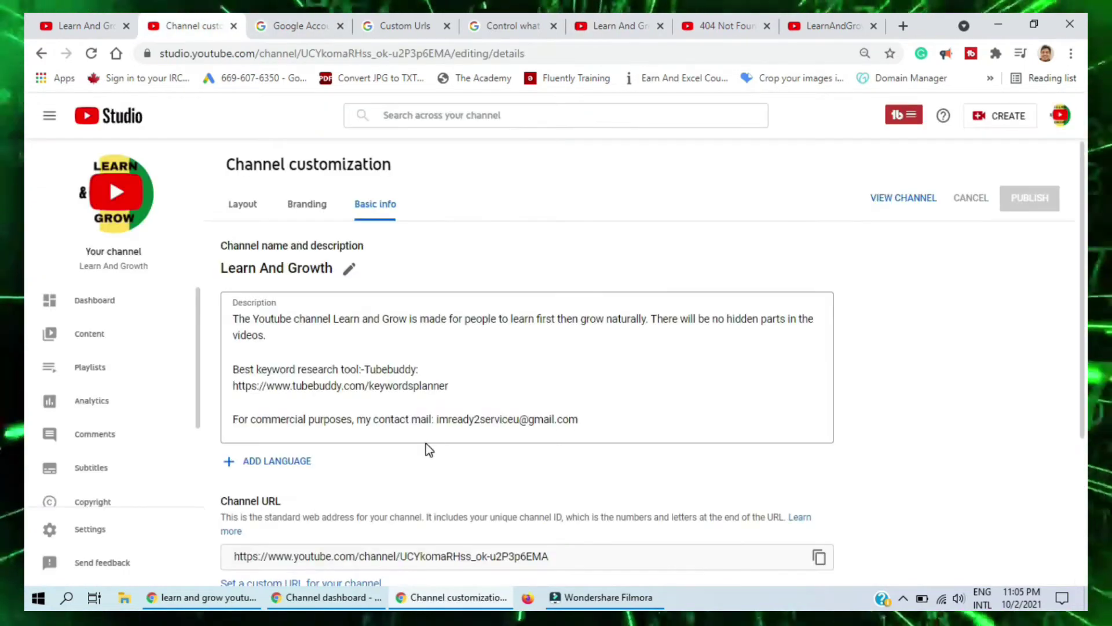
scroll(427, 447, down, 1)
scroll(404, 387, up, 1)
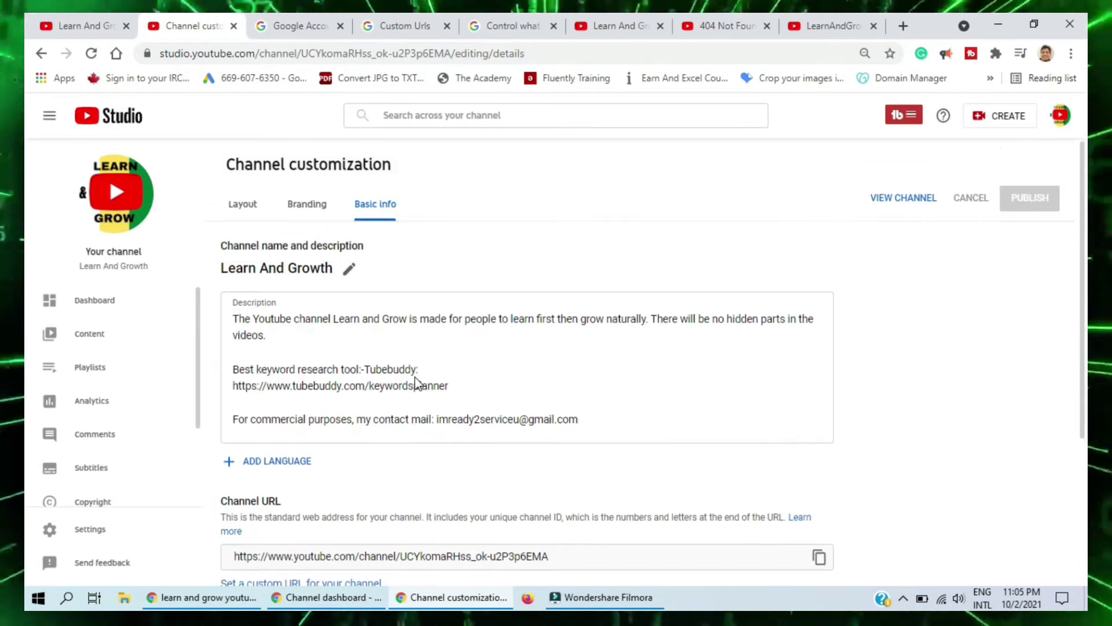
scroll(149, 410, down, 2)
scroll(67, 365, up, 2)
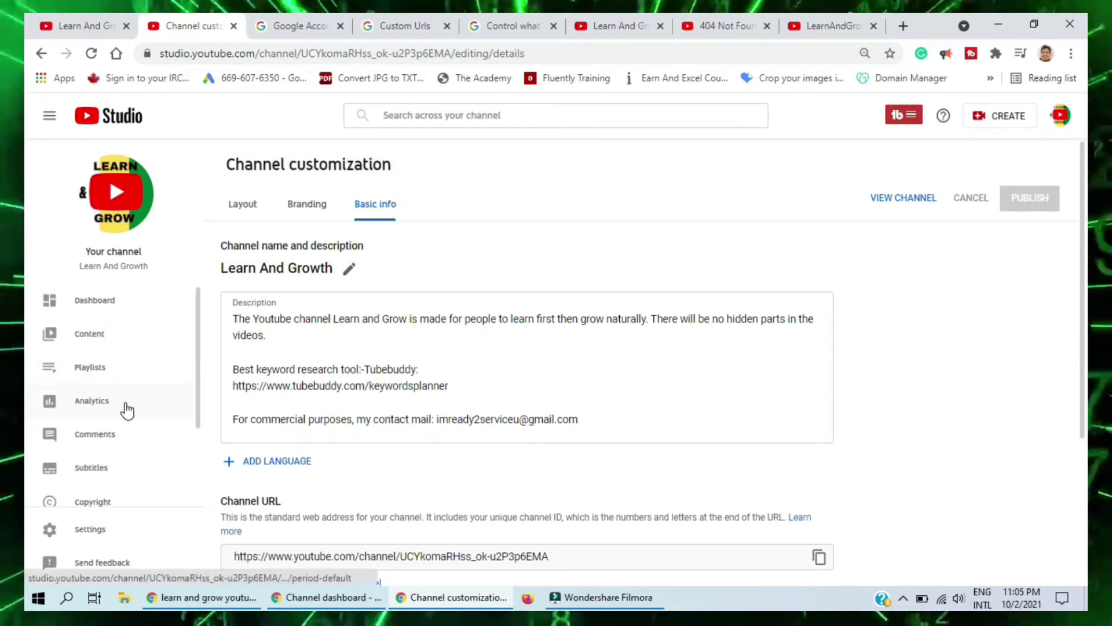
Visit Analytics, reopen Customization's Basic info, then switch to the channel home tab.
click(125, 412)
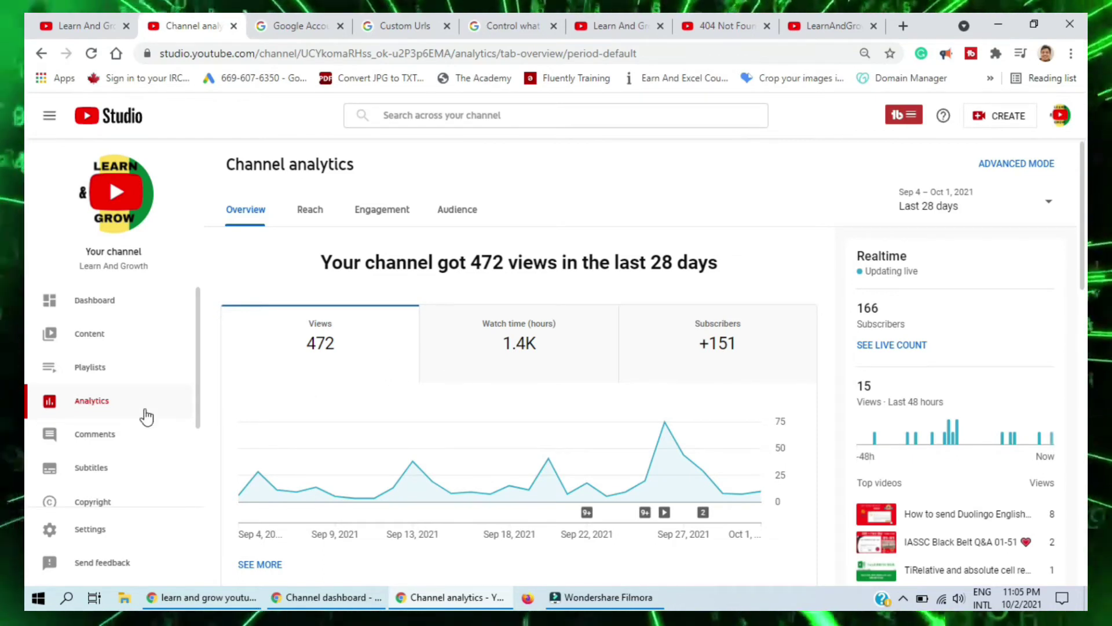
scroll(121, 440, down, 2)
click(115, 455)
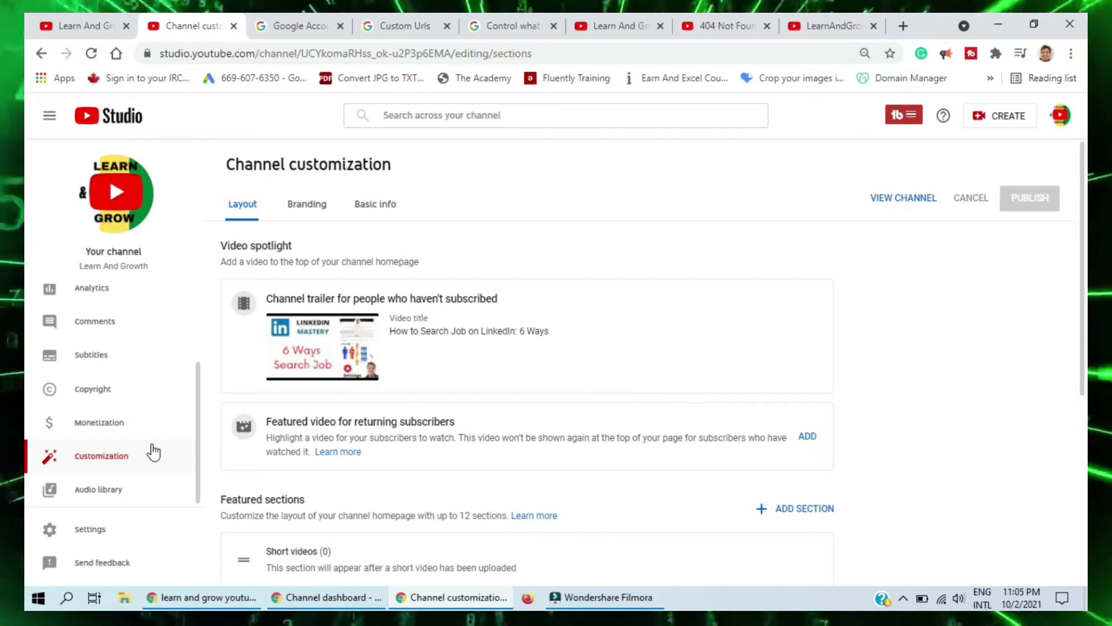
click(378, 203)
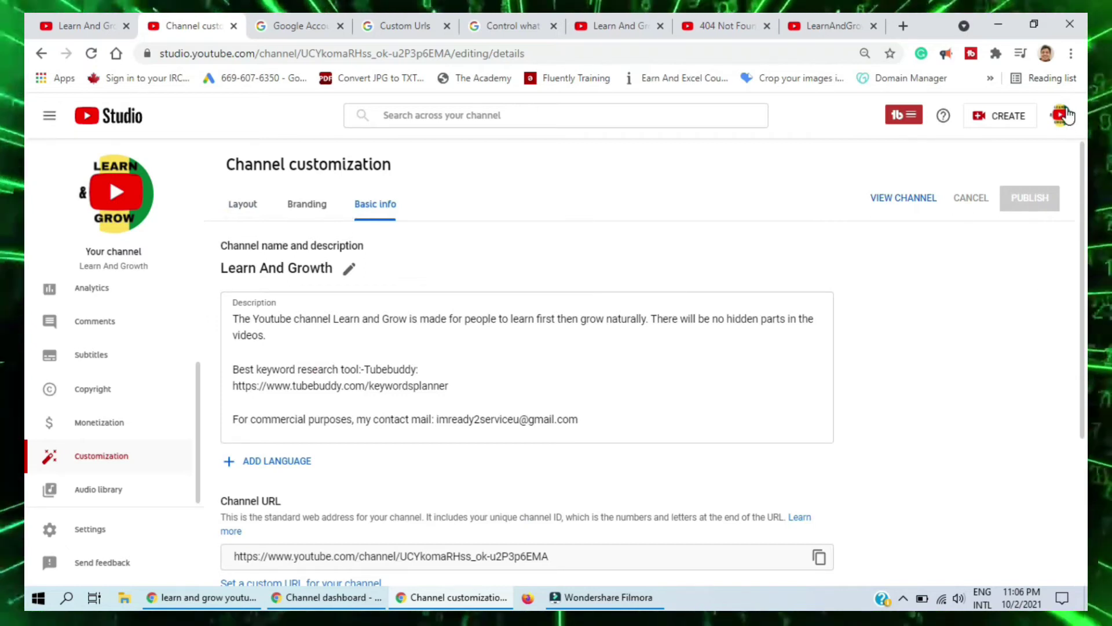
click(110, 24)
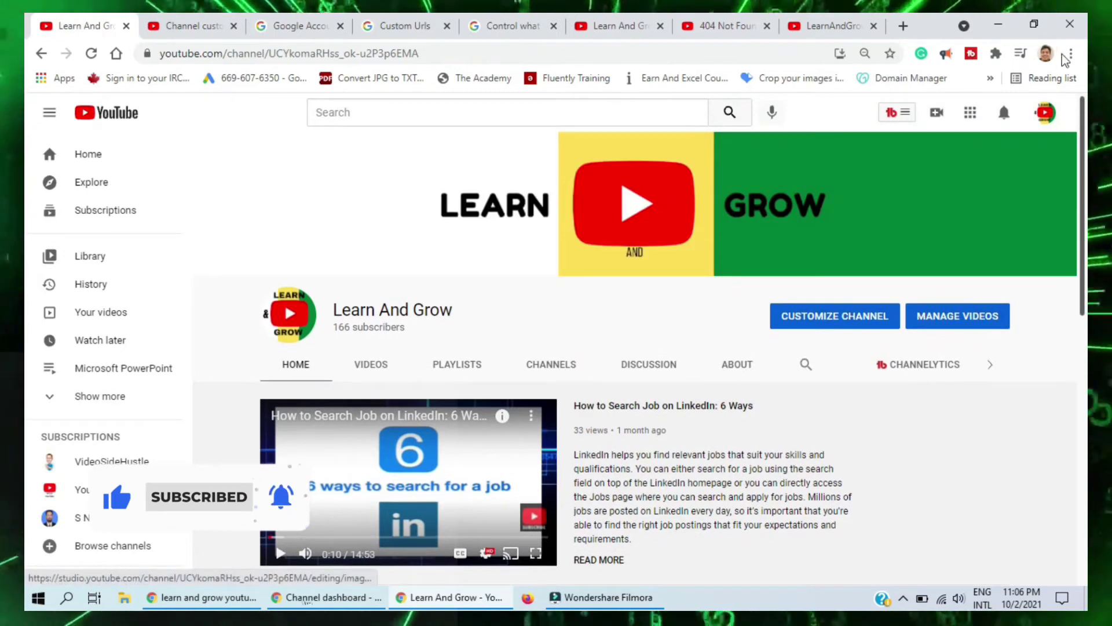
Open YouTube home in a new tab and close all six leftover tabs.
click(830, 25)
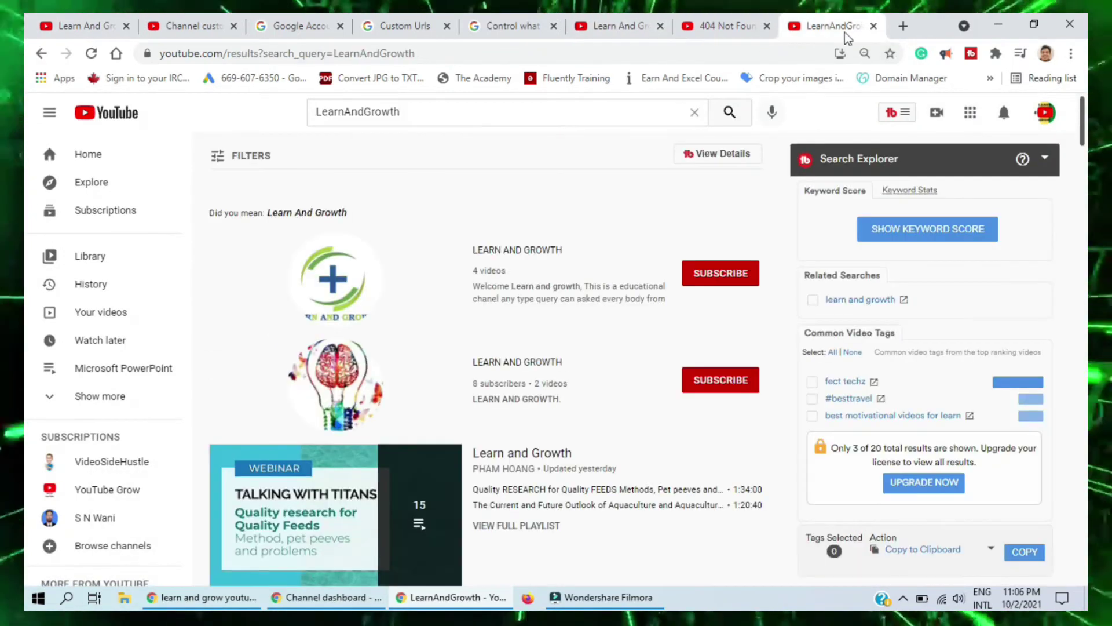
click(902, 26)
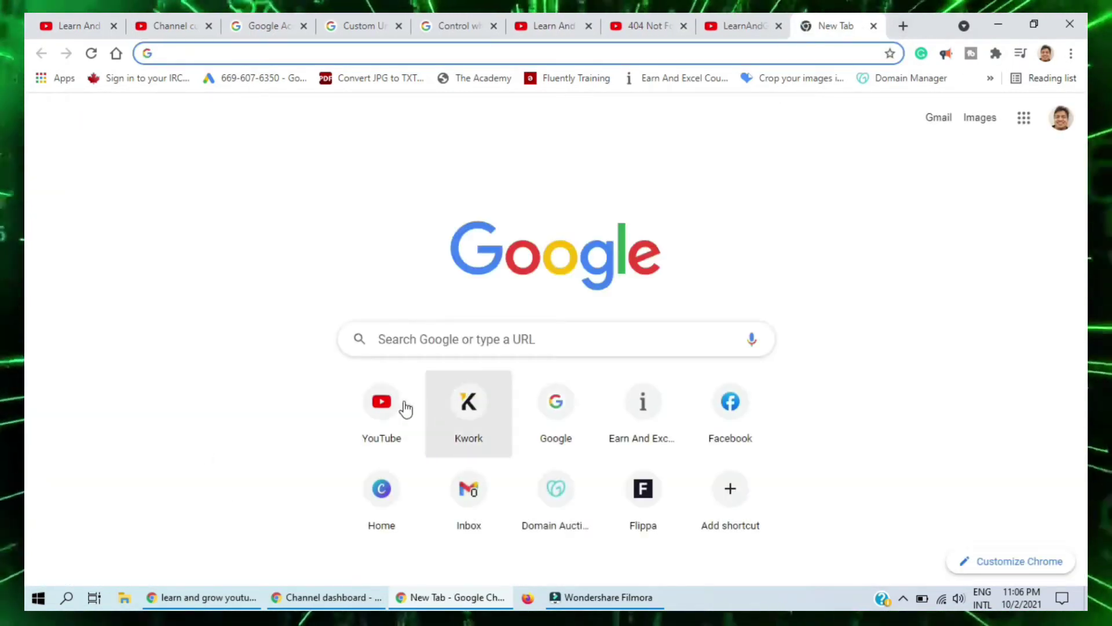
click(384, 400)
click(114, 25)
click(114, 25)
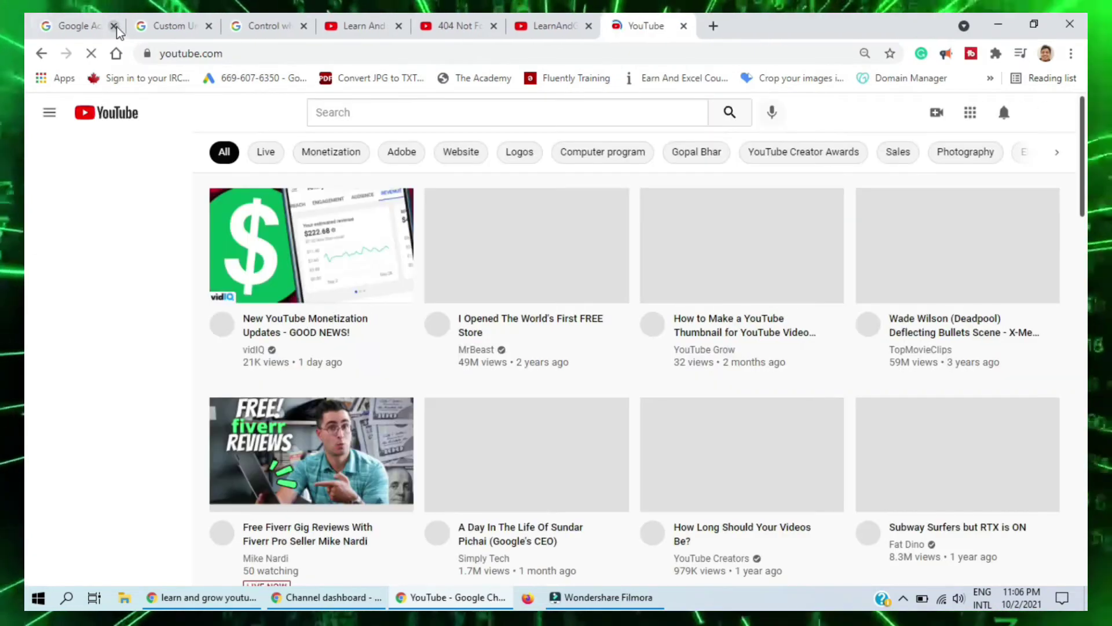
click(114, 26)
click(114, 25)
click(114, 26)
click(114, 26)
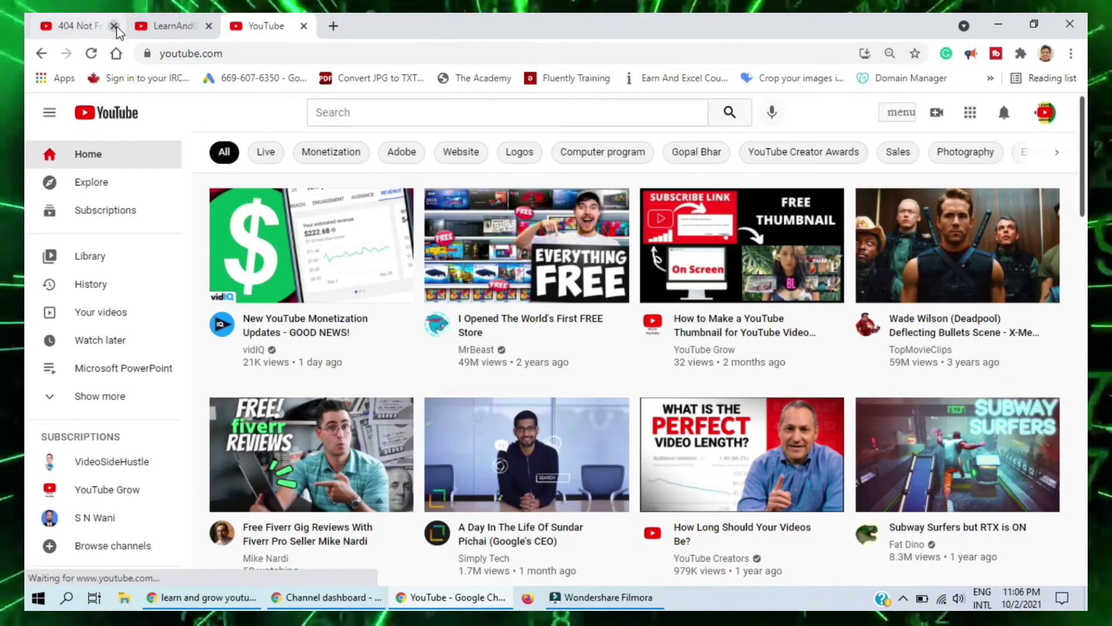
click(114, 25)
click(113, 26)
Go to Your channel from the account menu, stop the featured video, and open Customize channel.
click(1046, 114)
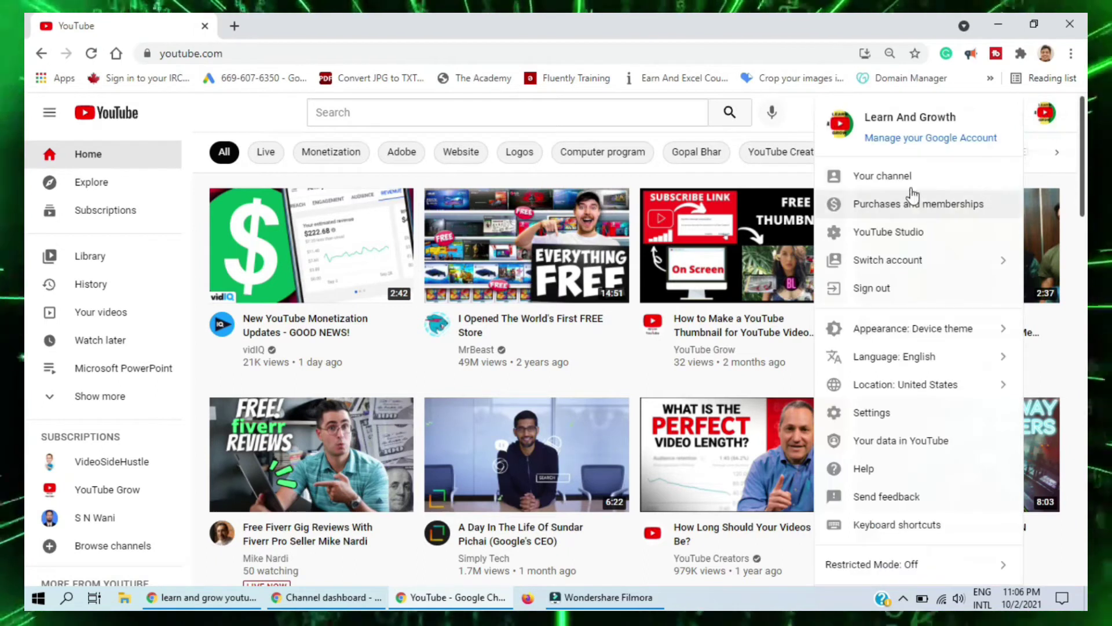
click(942, 176)
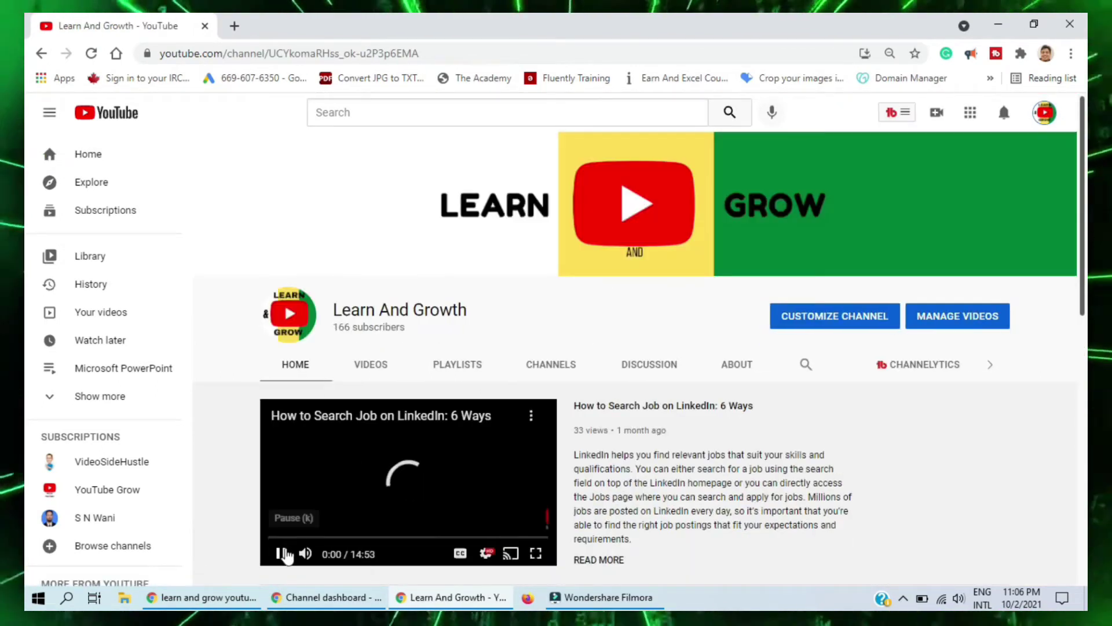
click(282, 554)
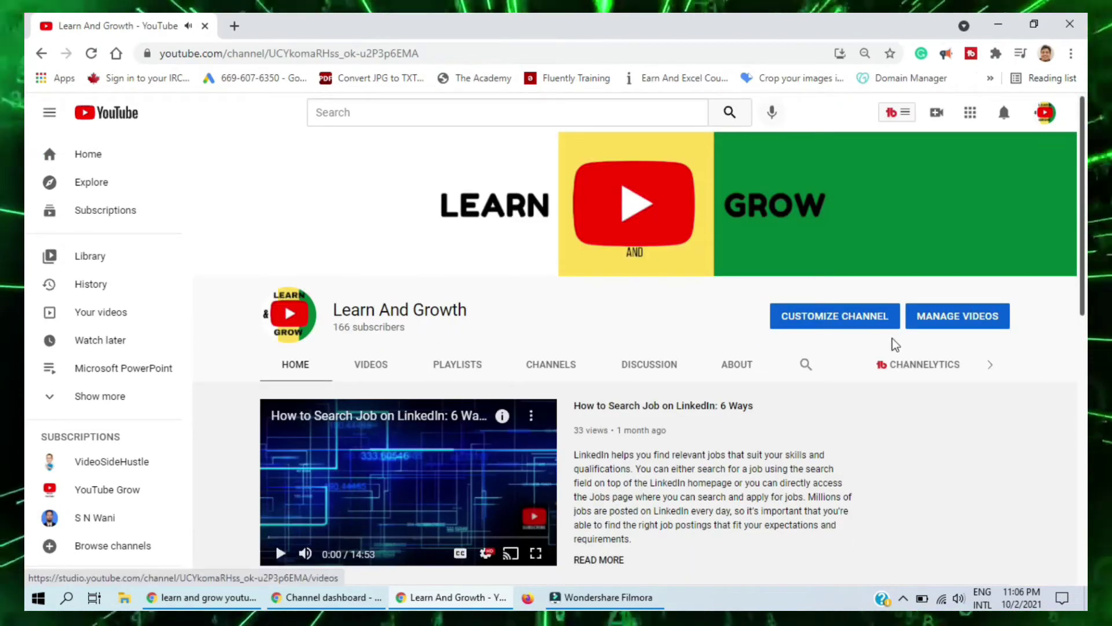
click(838, 323)
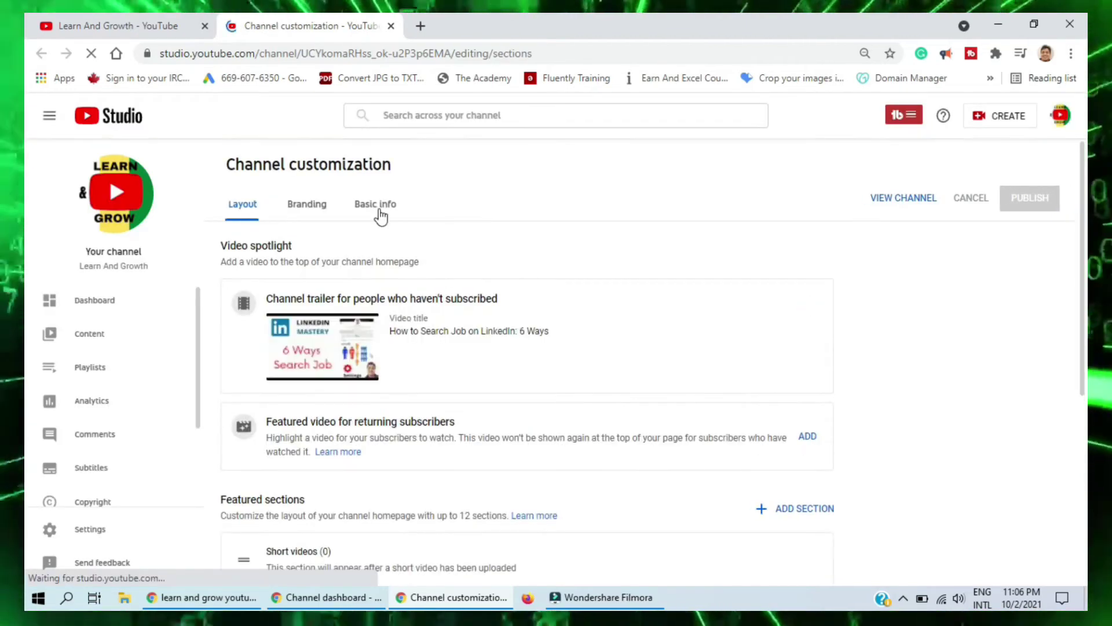
On Basic info, reveal the Custom URL section offering youtube.com/c/LearnAndGrowth.
click(316, 212)
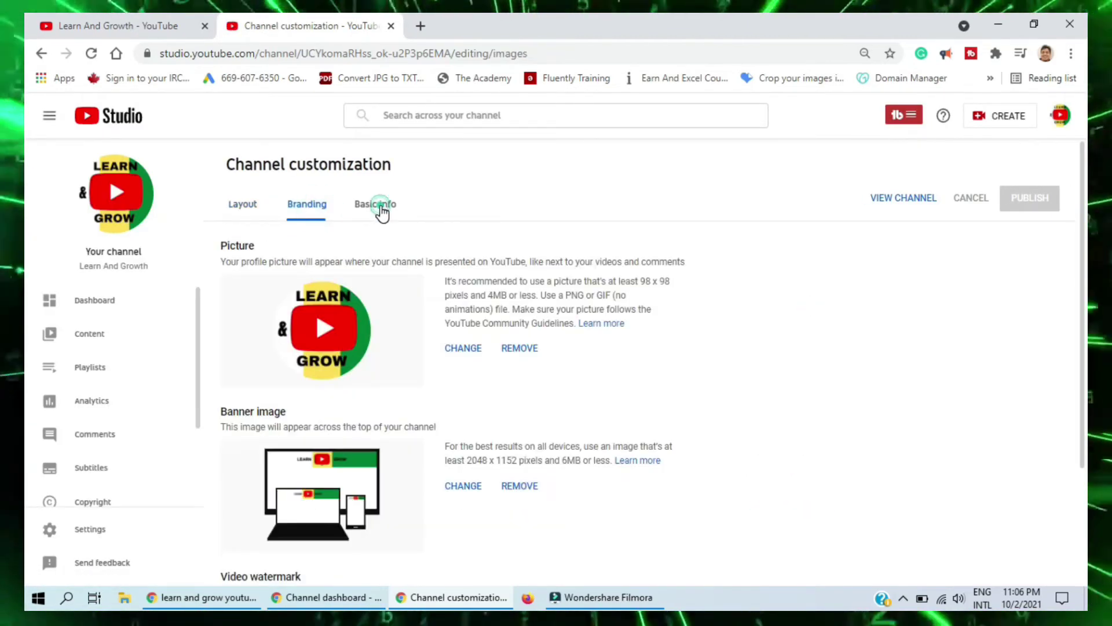
click(382, 214)
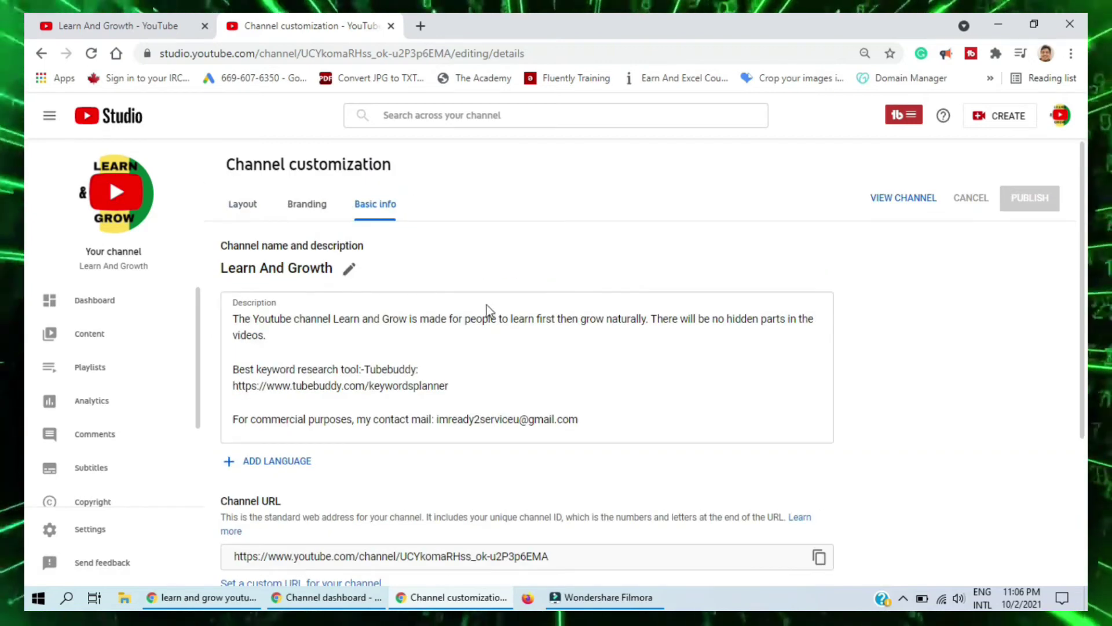
scroll(487, 304, down, 3)
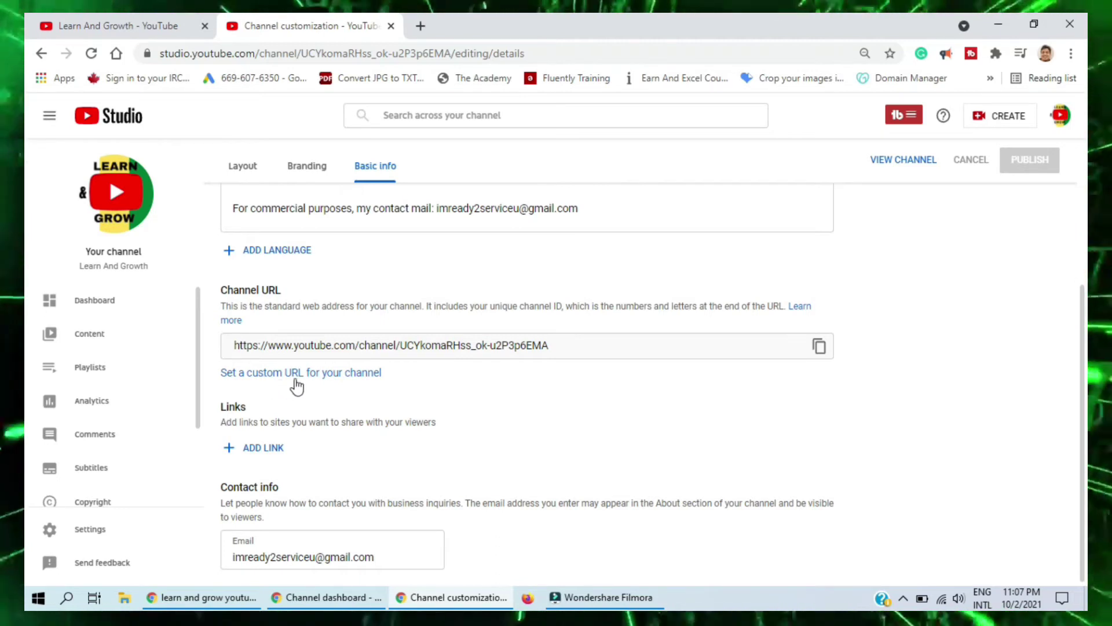
click(362, 380)
scroll(487, 406, down, 1)
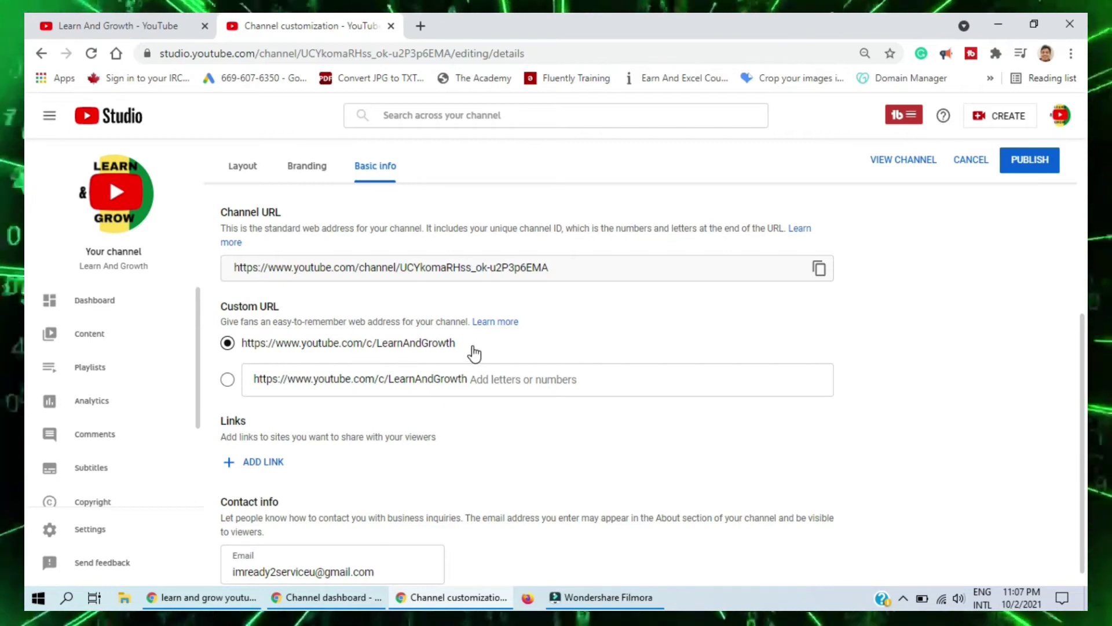
Choose the add-your-own-letters Custom URL option and try suffixes 'aoz' and 'ofyou'.
click(228, 380)
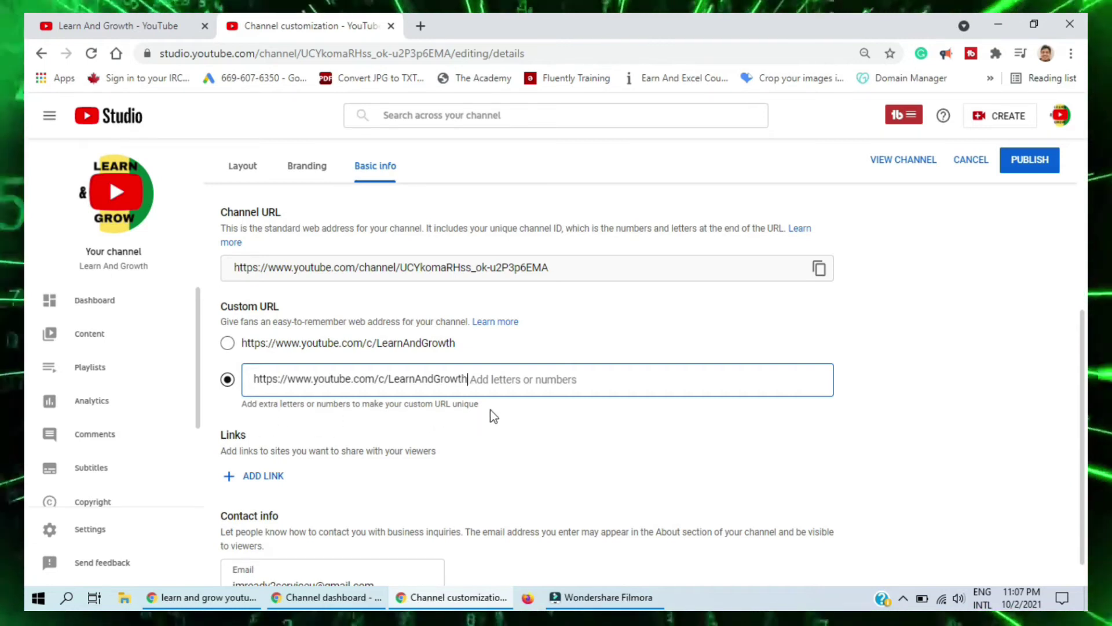
click(474, 378)
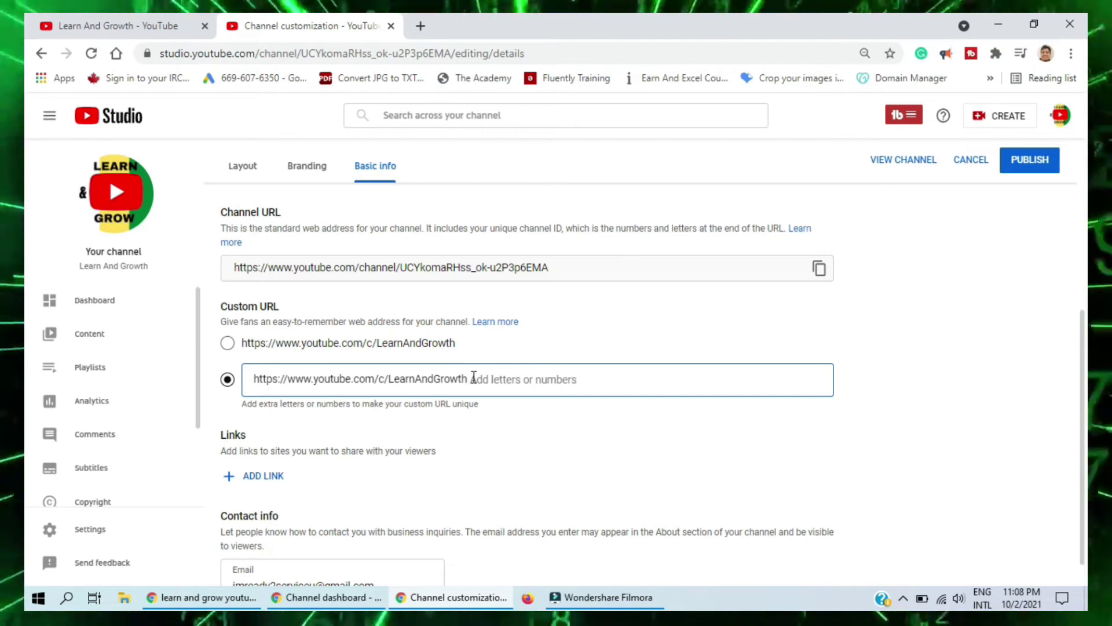
text(aoz)
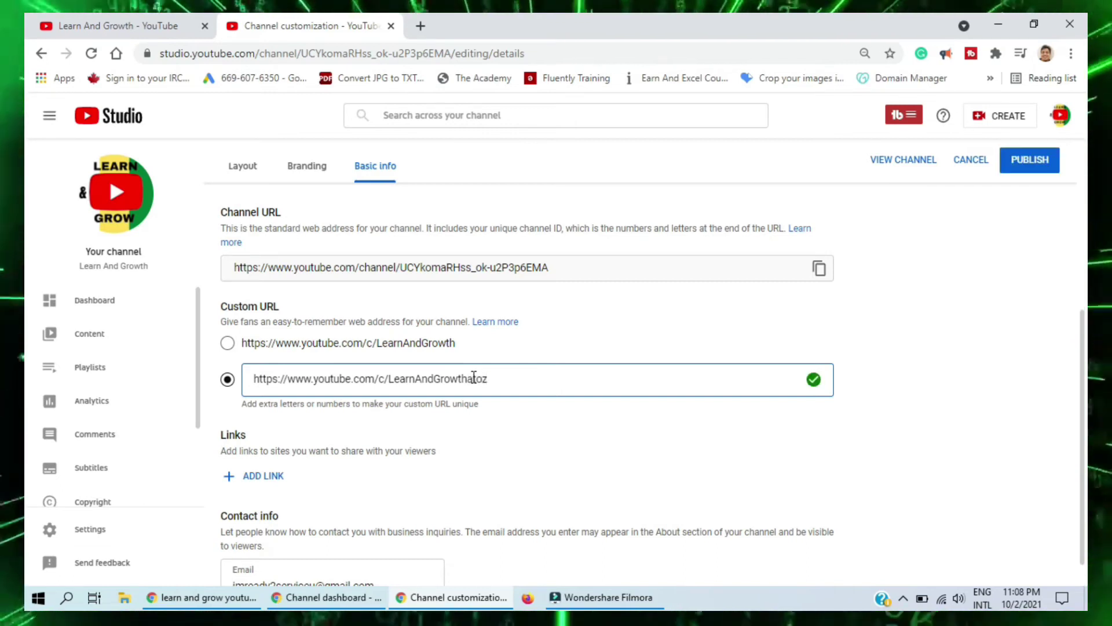
key(BackSpace)
key(BackSpace)
key(BackSpace)
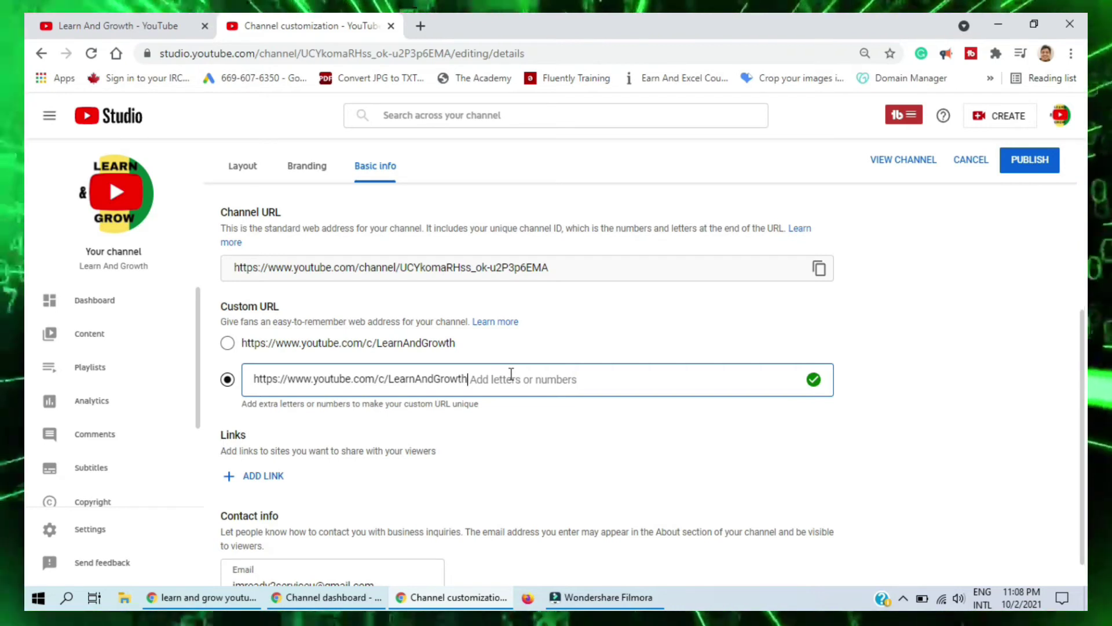
text(ofyou)
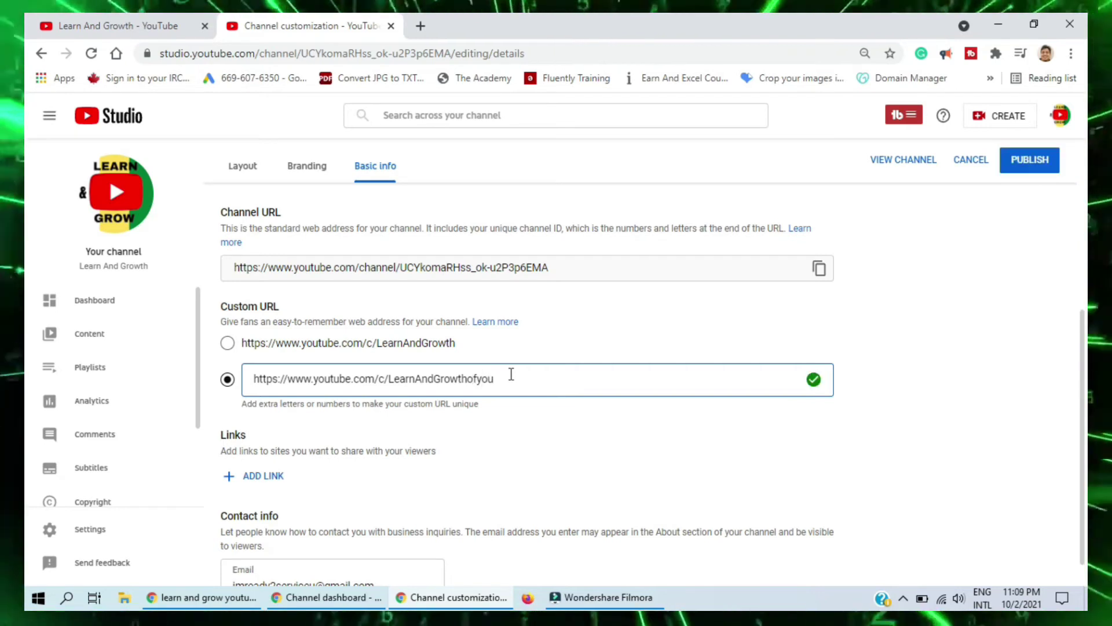
key(BackSpace)
key(BackSpace)
key(BackSpace)
key(BackSpace)
key(BackSpace)
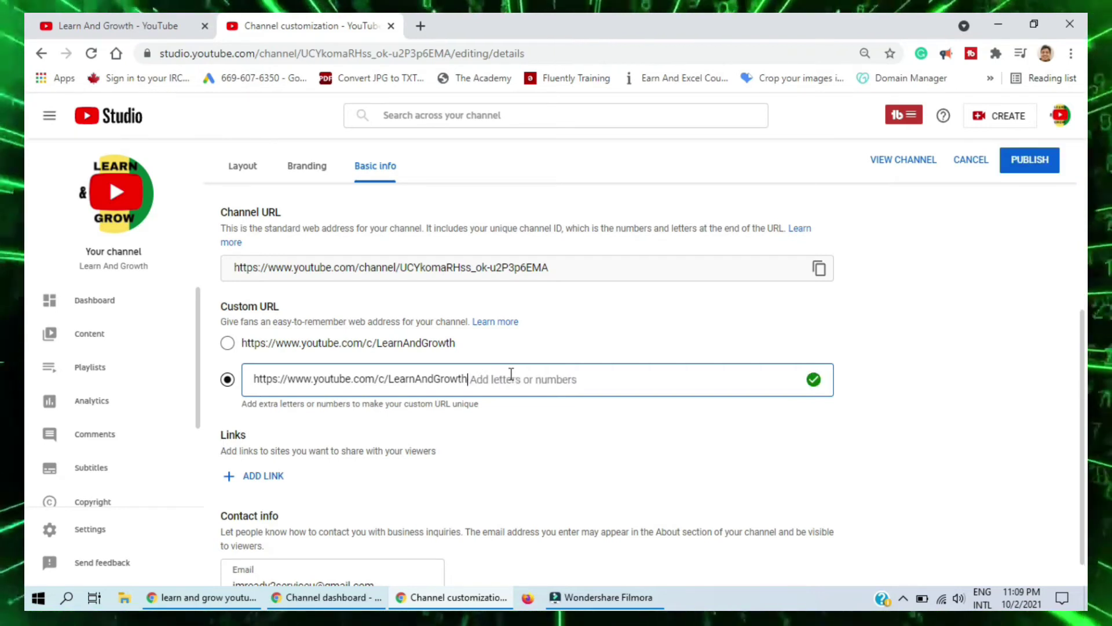
Try 'a2z', 's' and '0', then settle on 'atoz' for youtube.com/c/LearnAndGrowthatoz.
text(a2z)
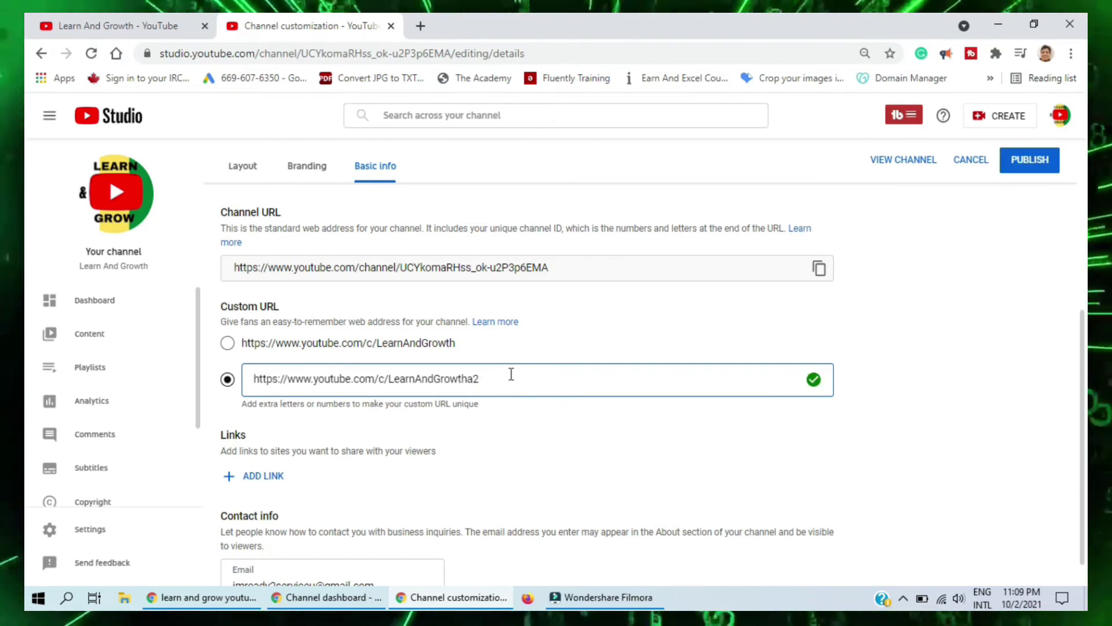
key(BackSpace)
key(BackSpace)
key(BackSpace)
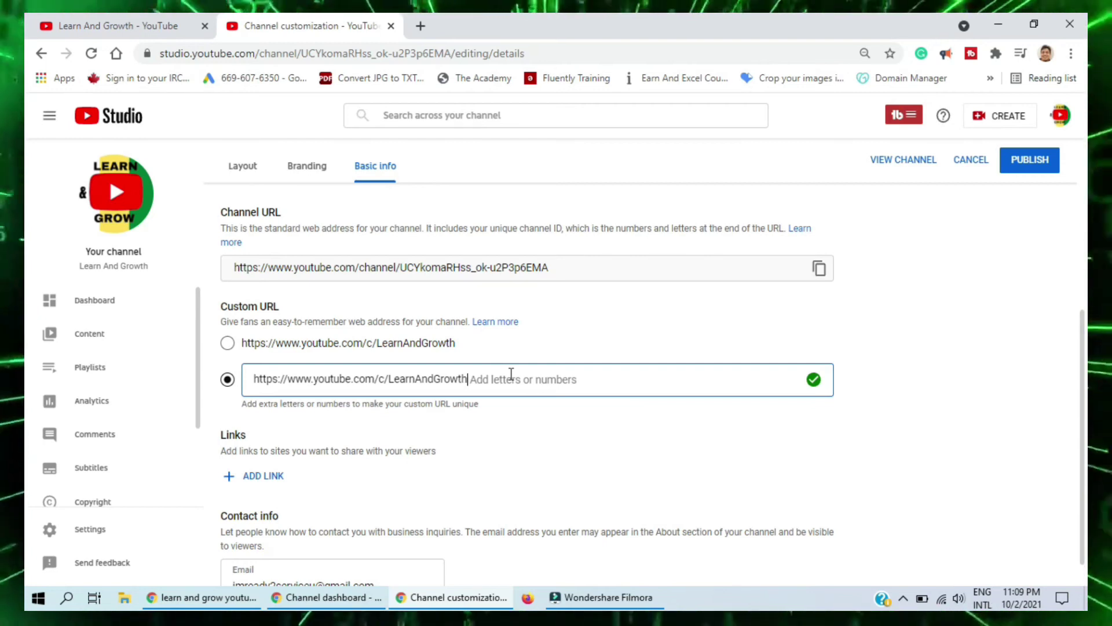
text(s)
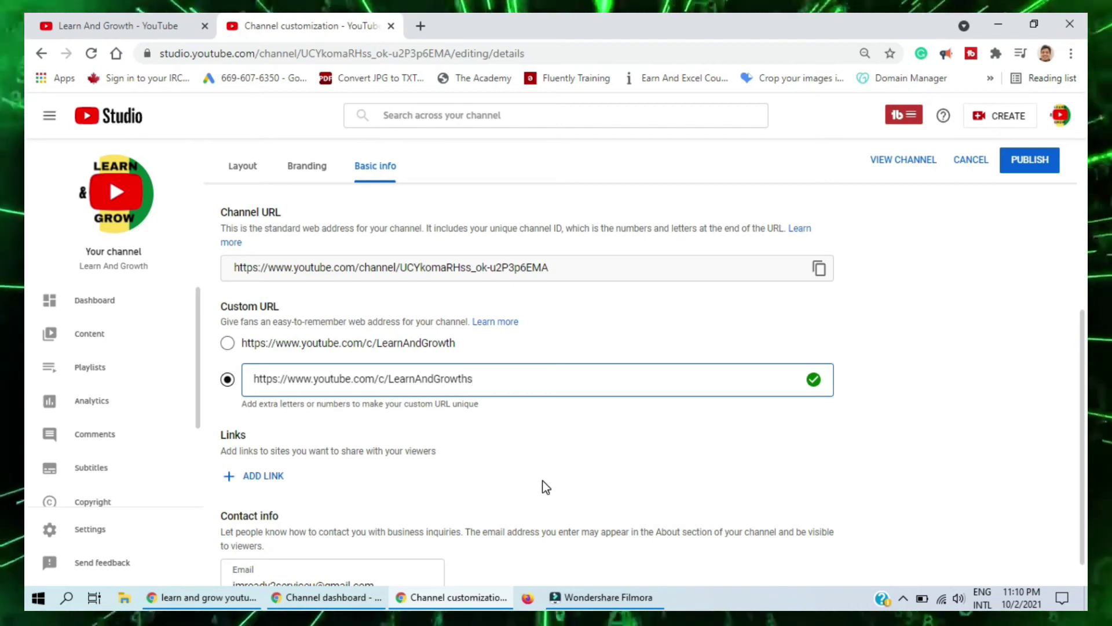
key(BackSpace)
text(0)
key(BackSpace)
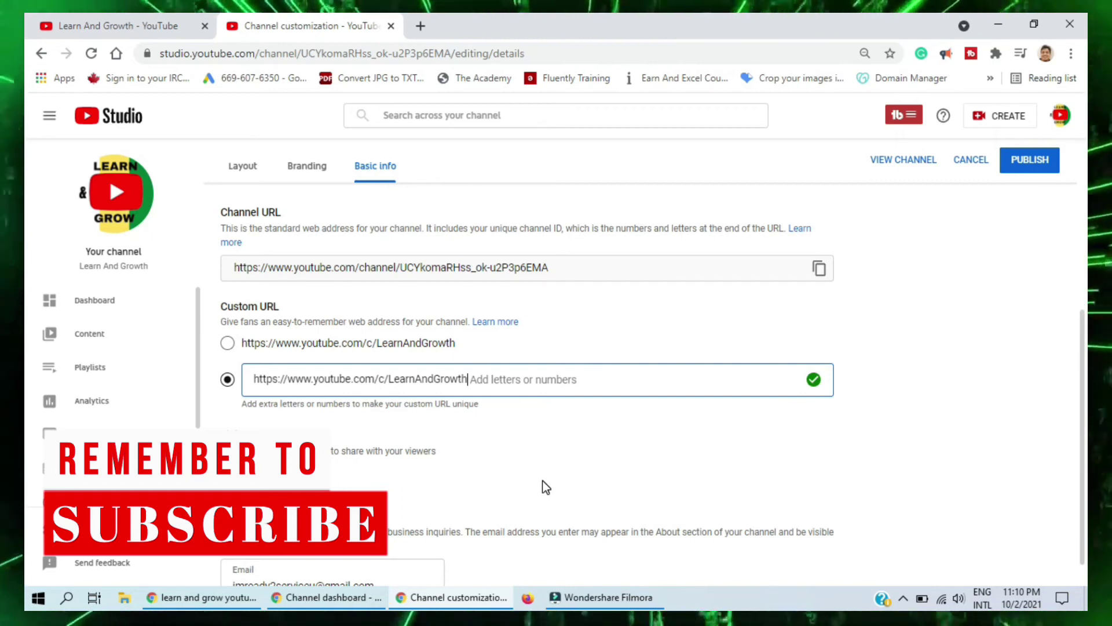
text(a)
text(toz)
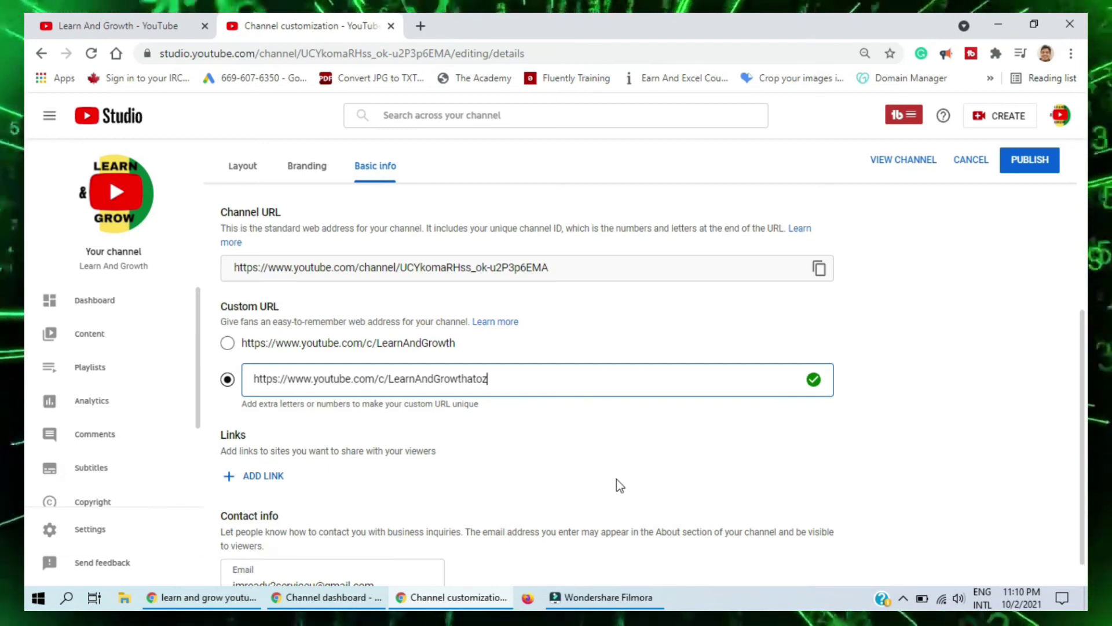
scroll(558, 484, down, 1)
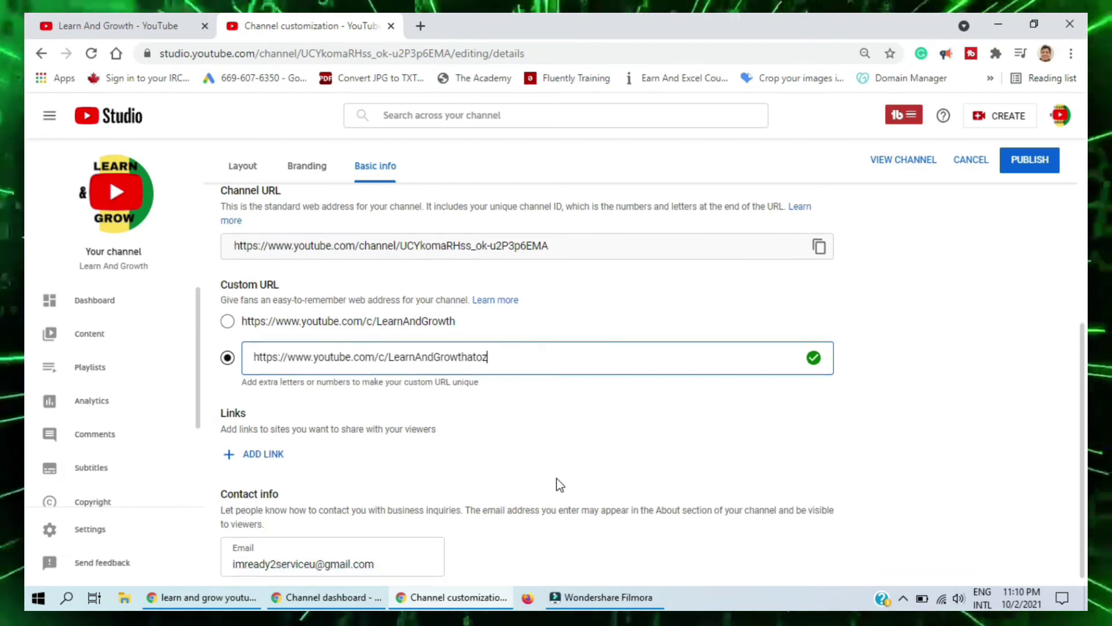
Publish and confirm youtube.com/c/LearnAndGrowthatoz, copy it, and open the channel page tab.
click(1040, 165)
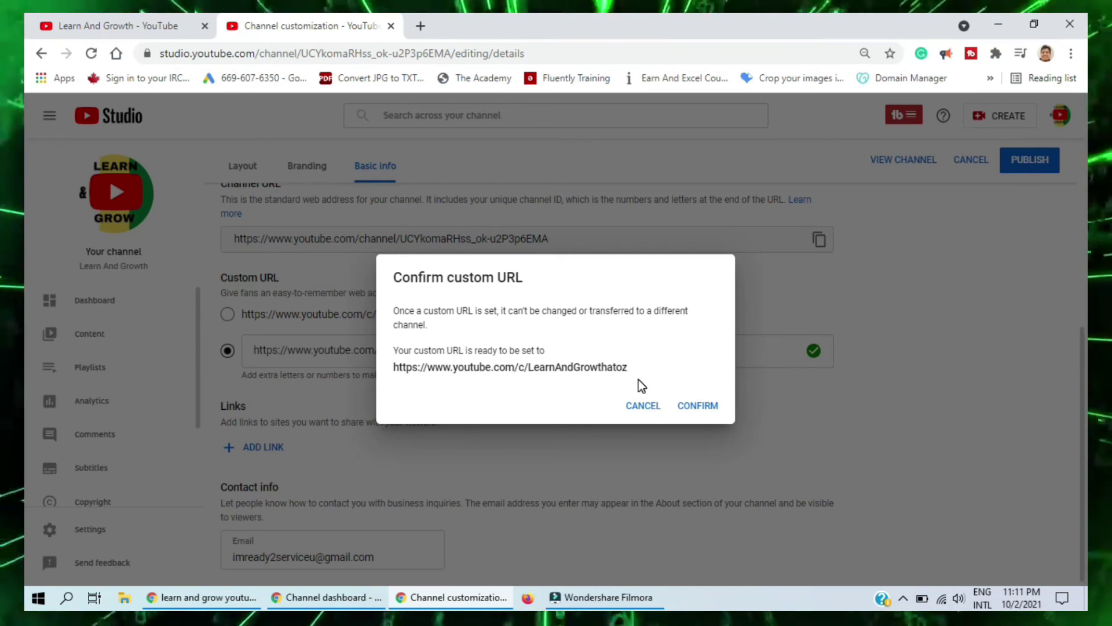
click(701, 405)
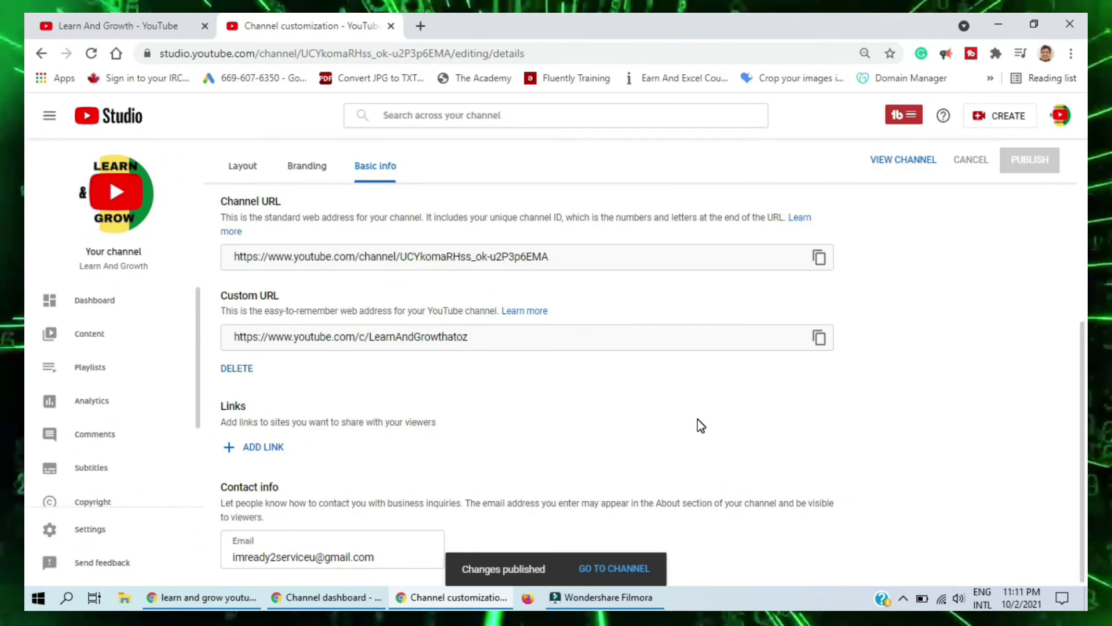
click(628, 565)
click(324, 17)
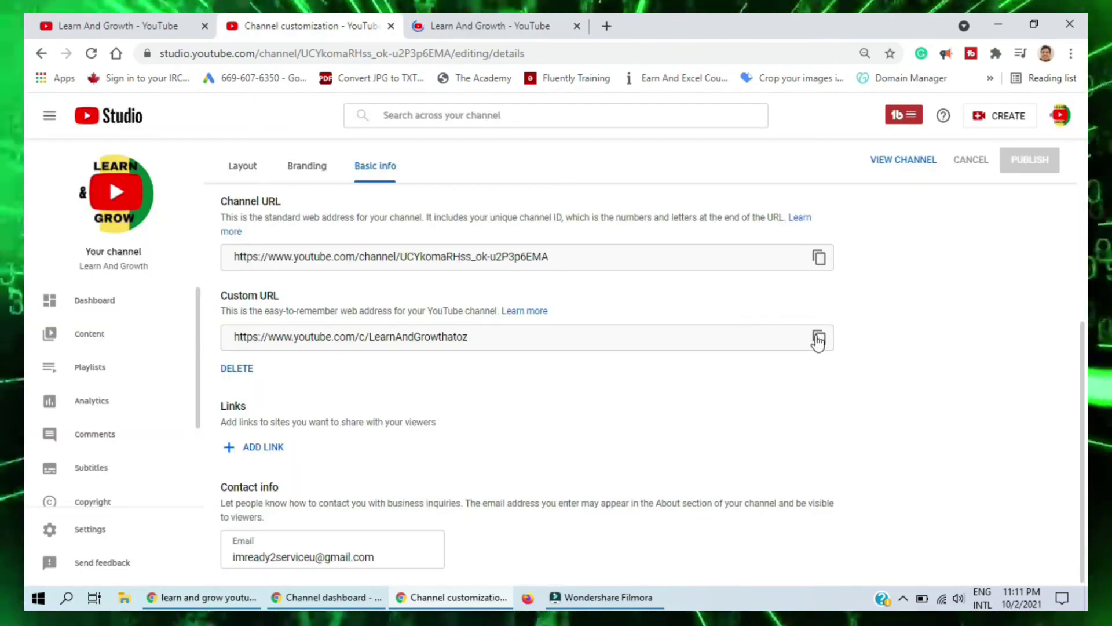
click(492, 25)
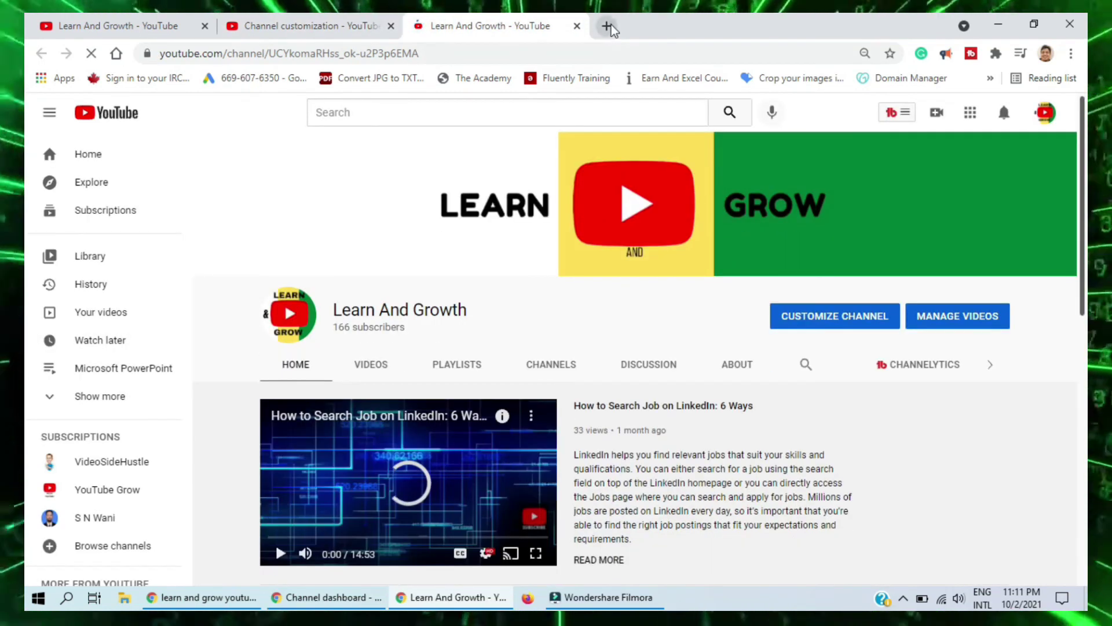
Load youtube.com/c/LearnAndGrowthatoz in a new tab, pause the trailer, and return to Basic info.
click(606, 25)
right_click(496, 52)
click(586, 175)
click(263, 53)
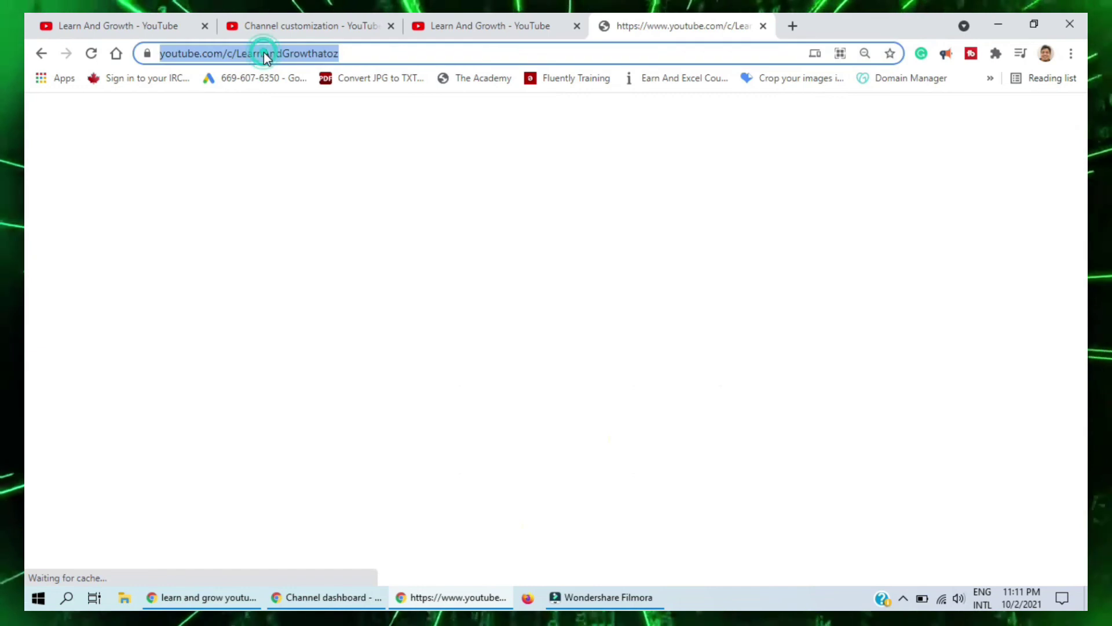
key(Return)
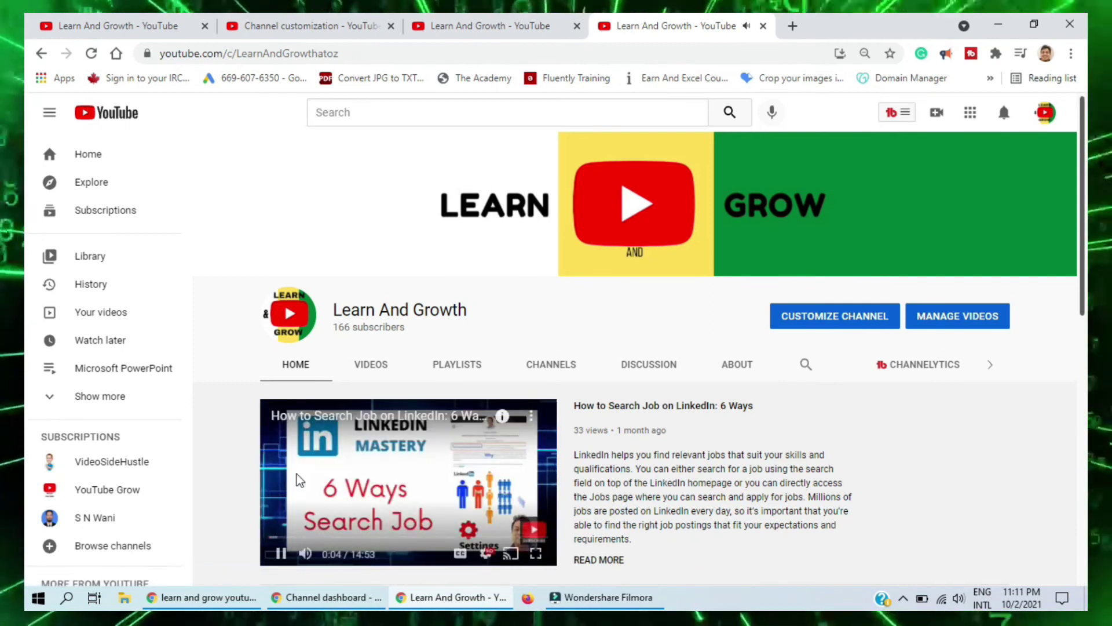
scroll(296, 415, down, 3)
click(281, 399)
scroll(333, 298, up, 3)
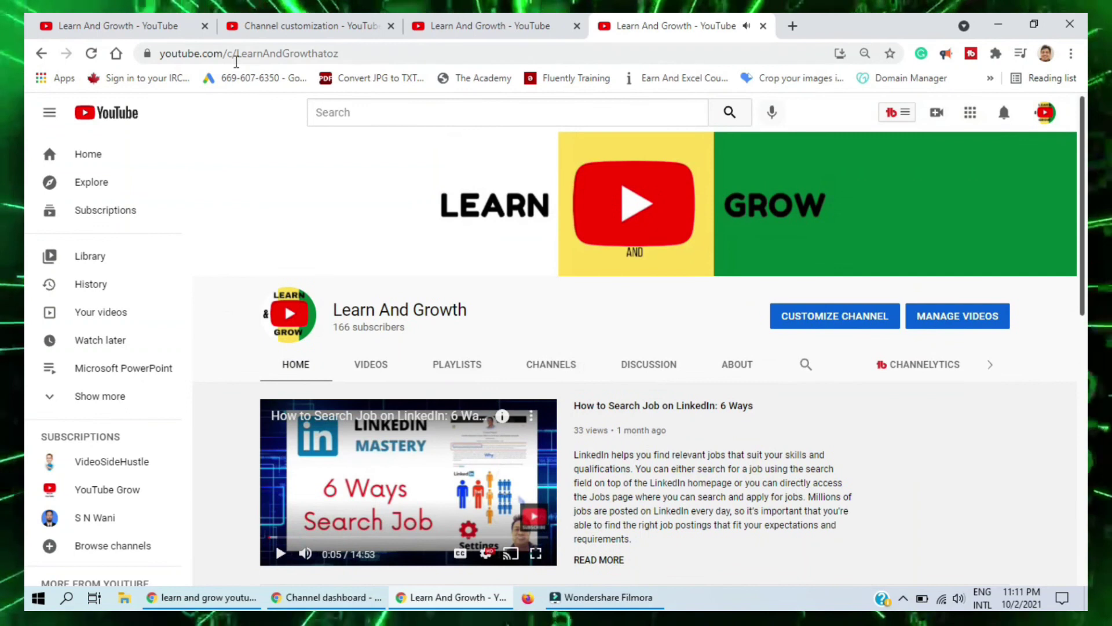
click(301, 26)
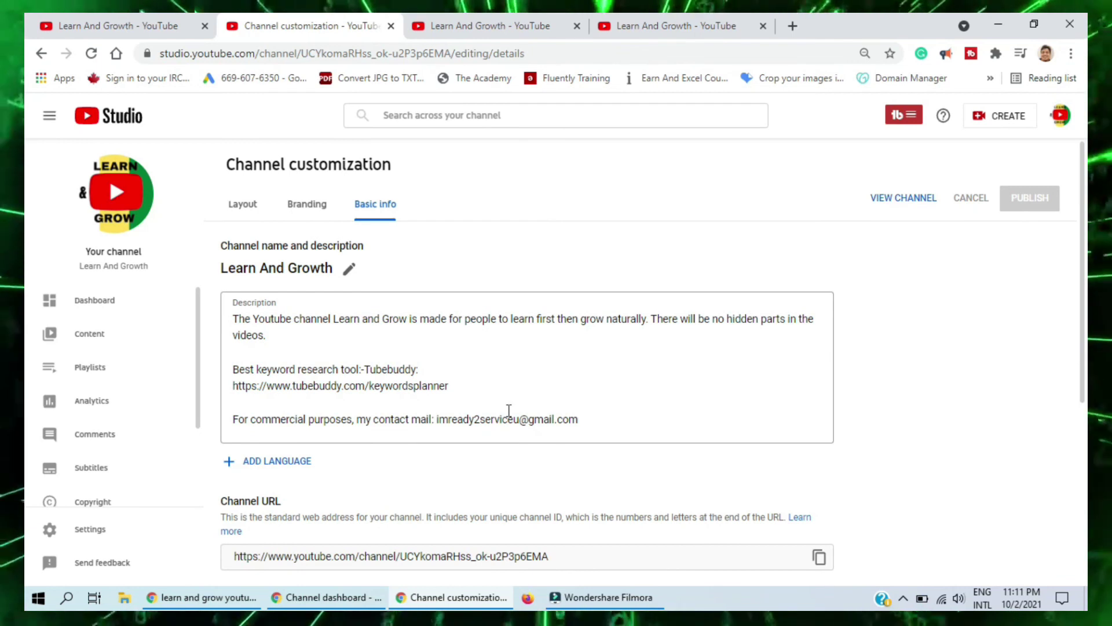
scroll(373, 359, down, 5)
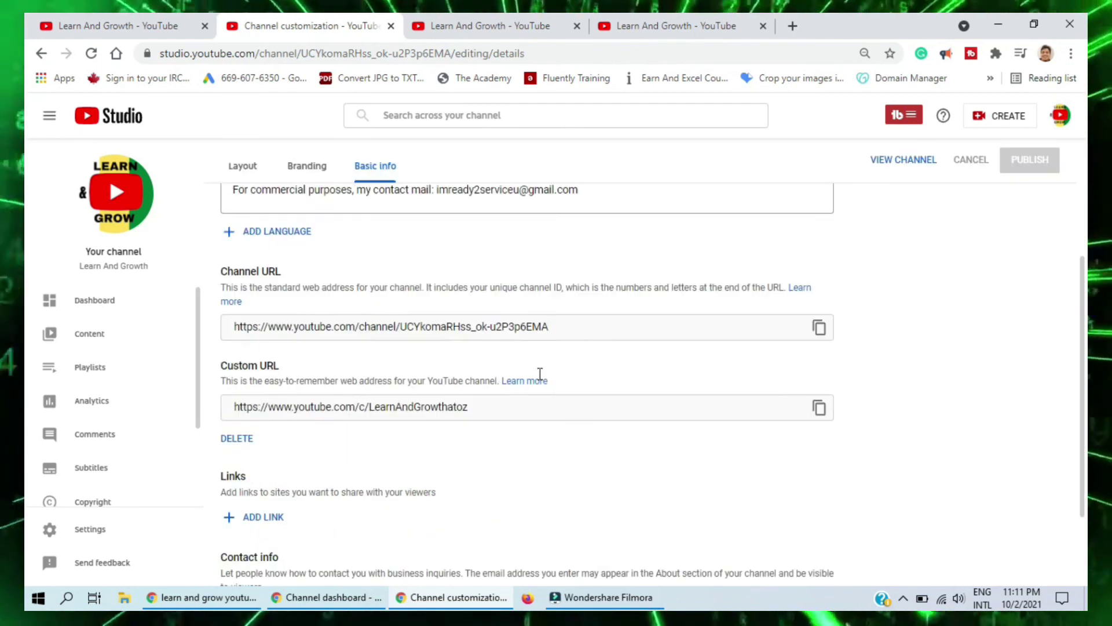
mouse_move(455, 366)
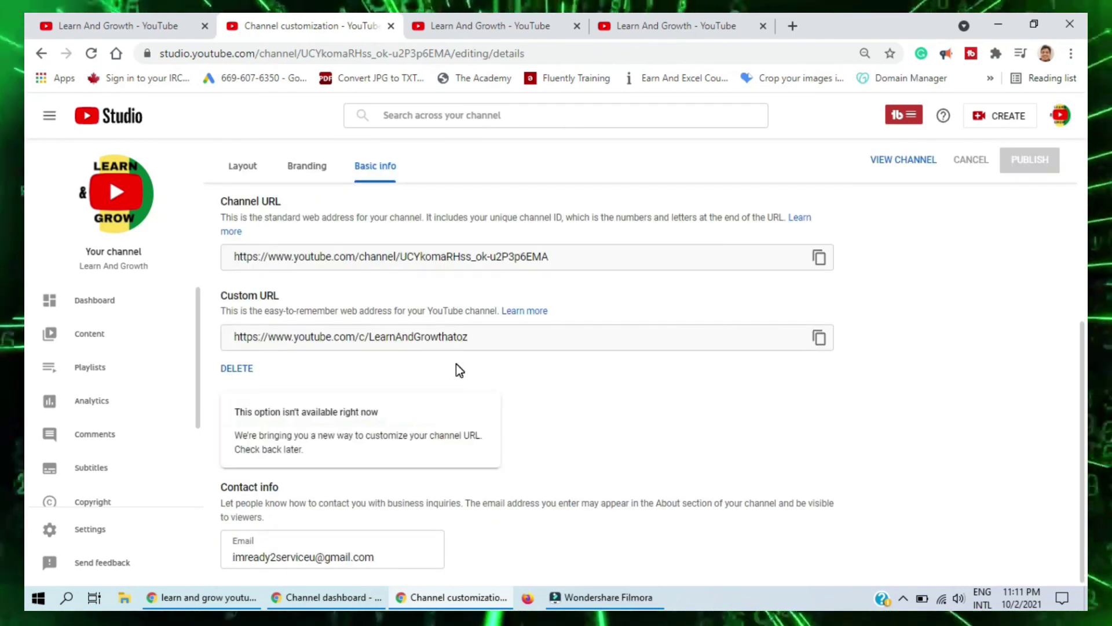